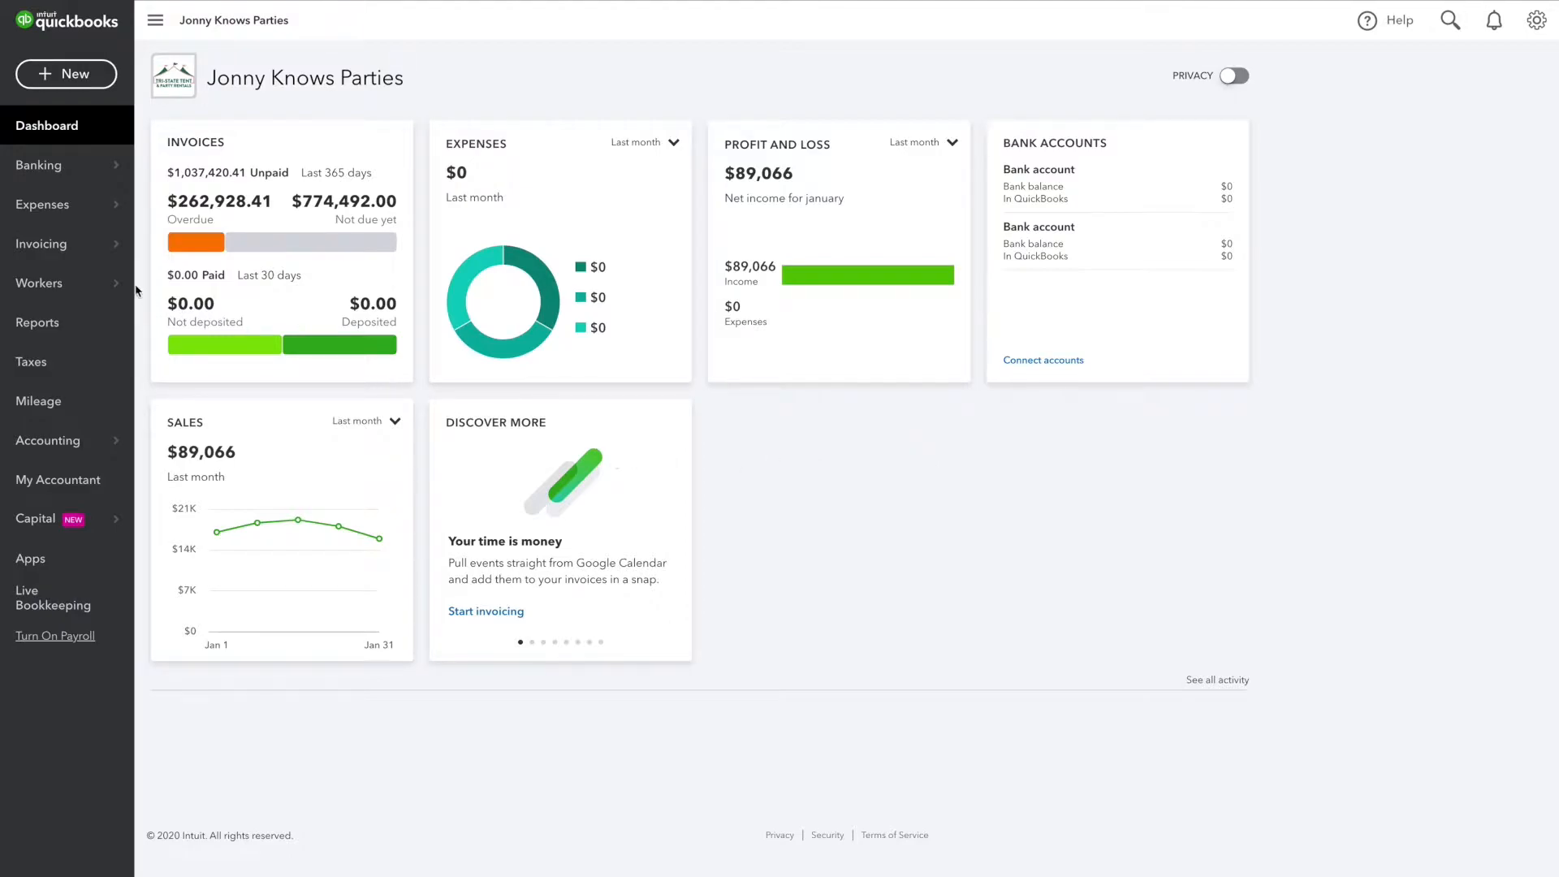
Step: Open the list of all sales transactions and start a new estimate
mouse_move(59, 250)
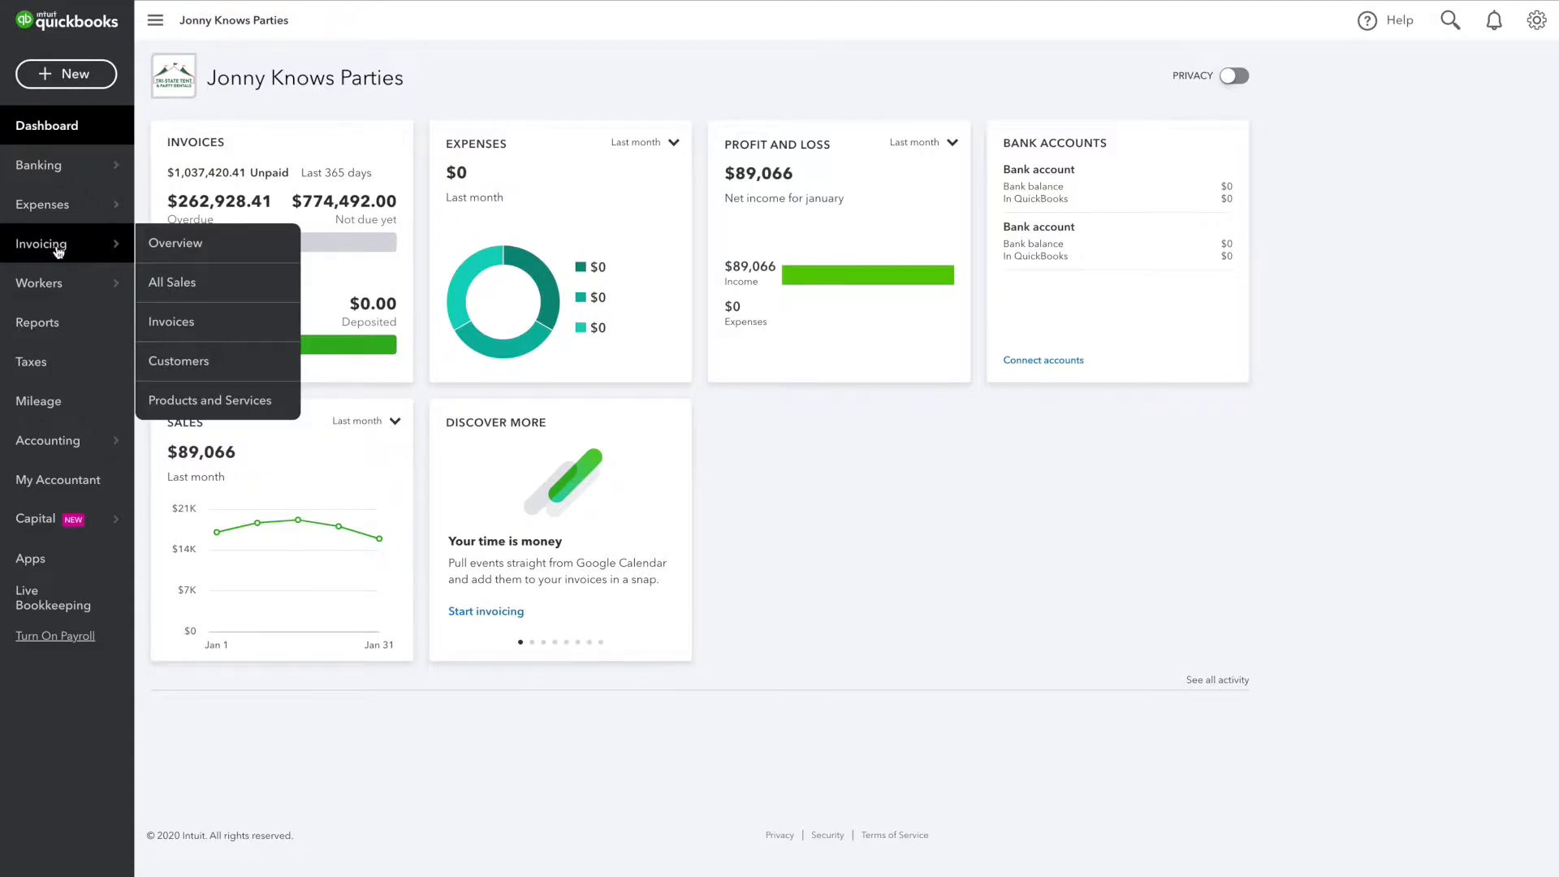
click(176, 286)
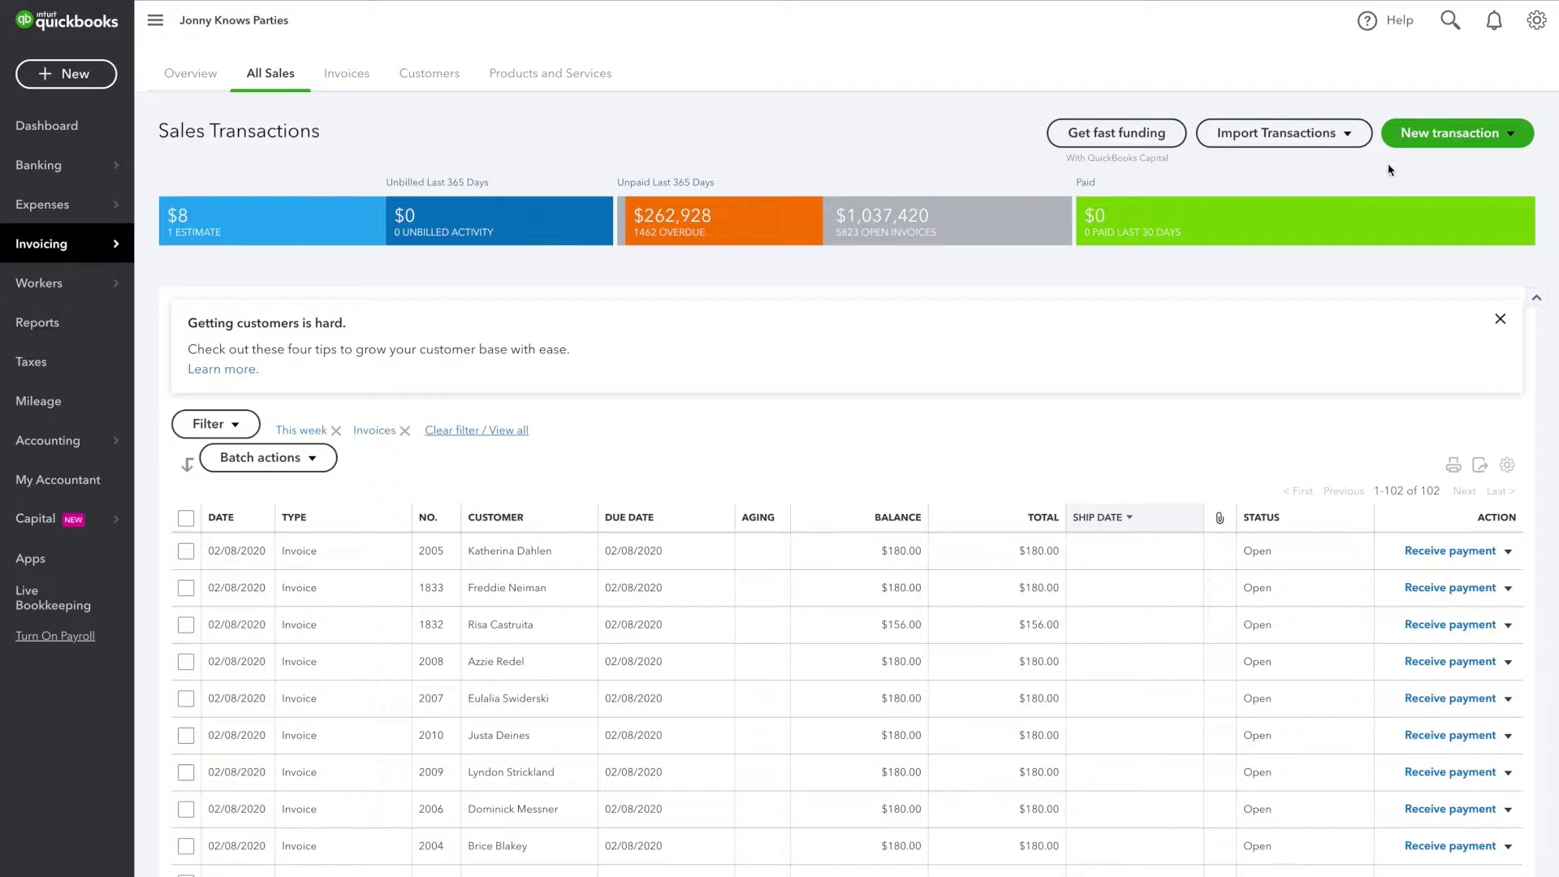
click(1453, 133)
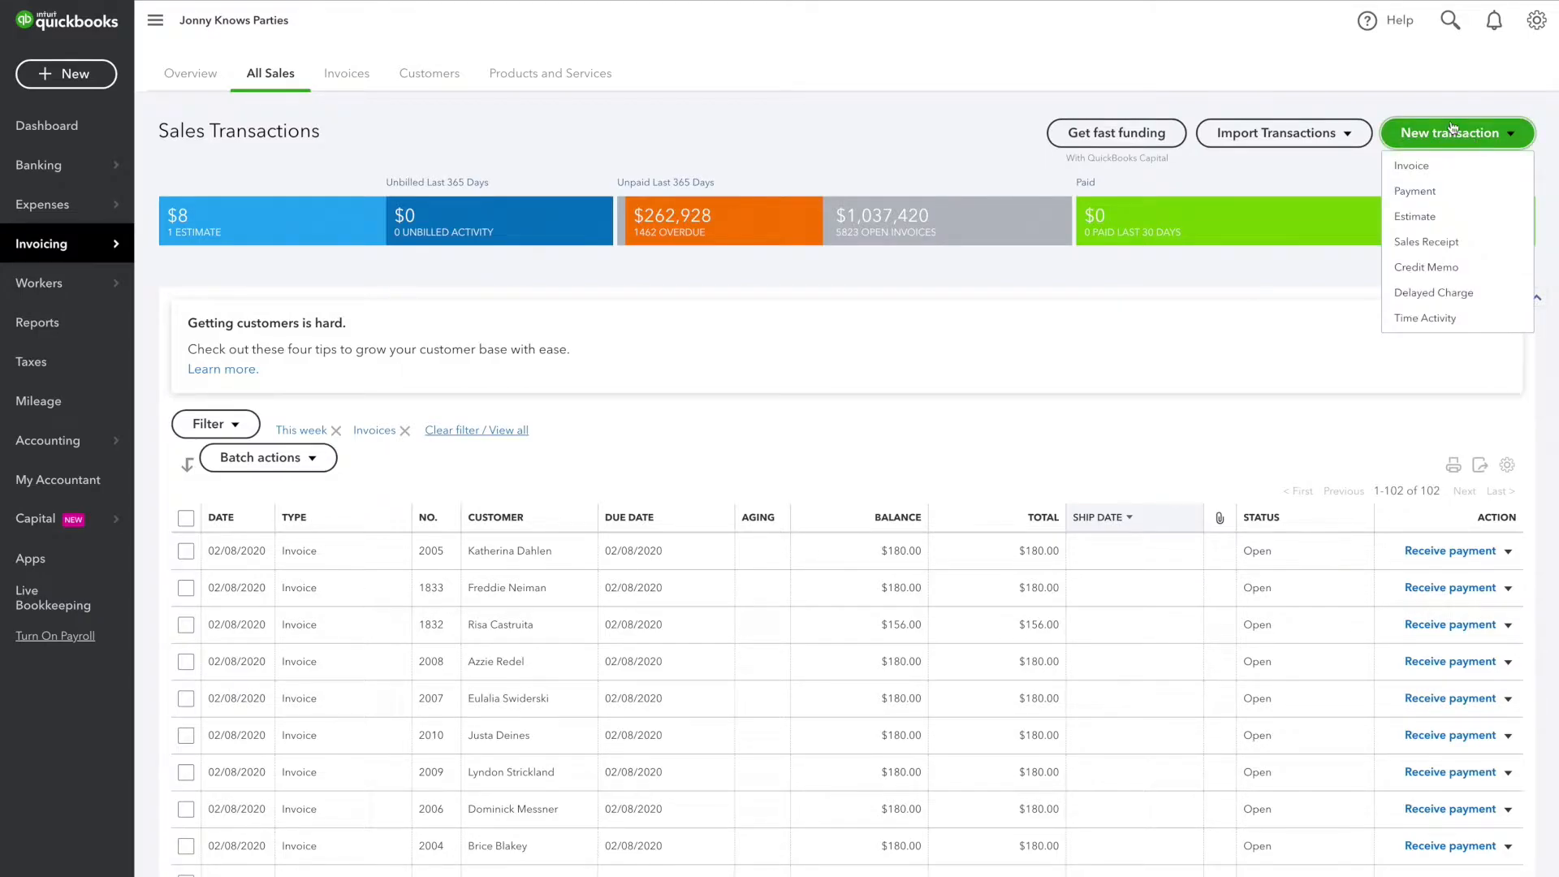
click(1431, 217)
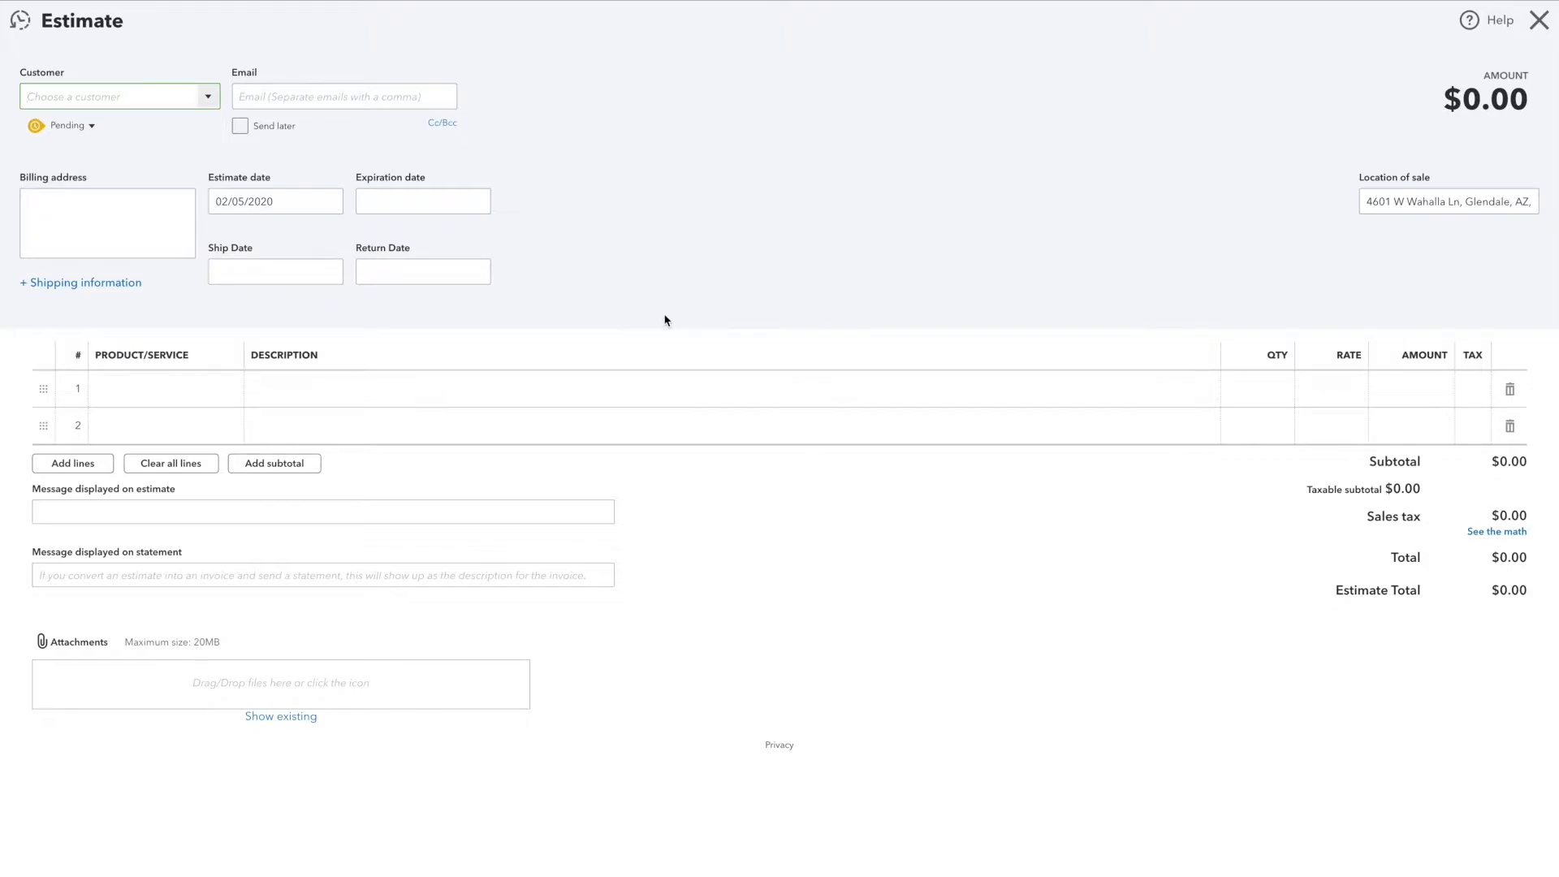
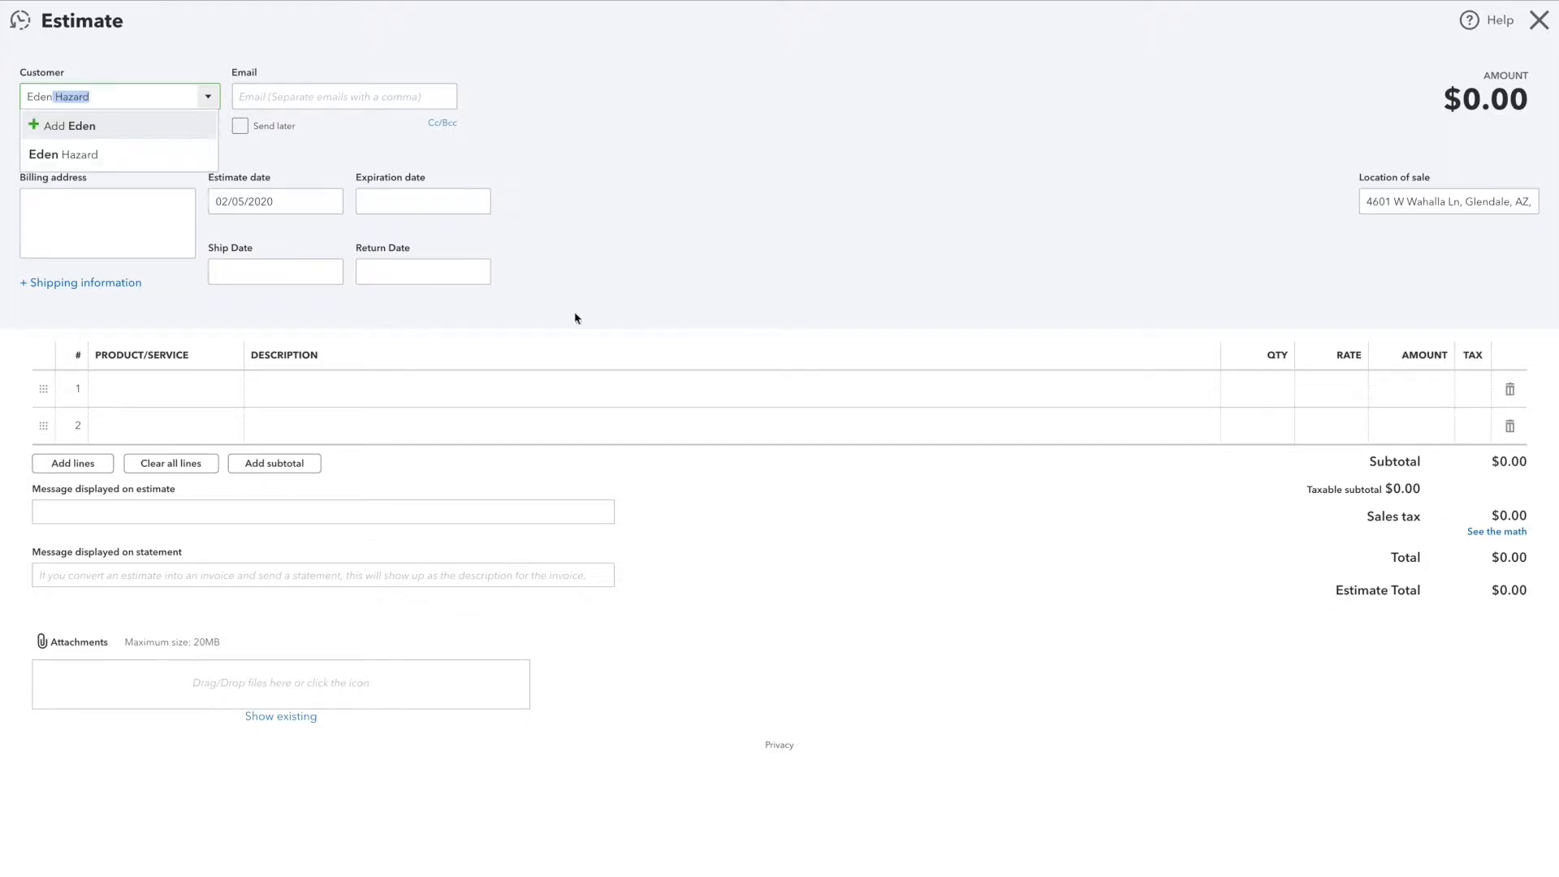
Step: Choose the existing customer by name for the estimate and fill in the customer's e-mail address
click(83, 160)
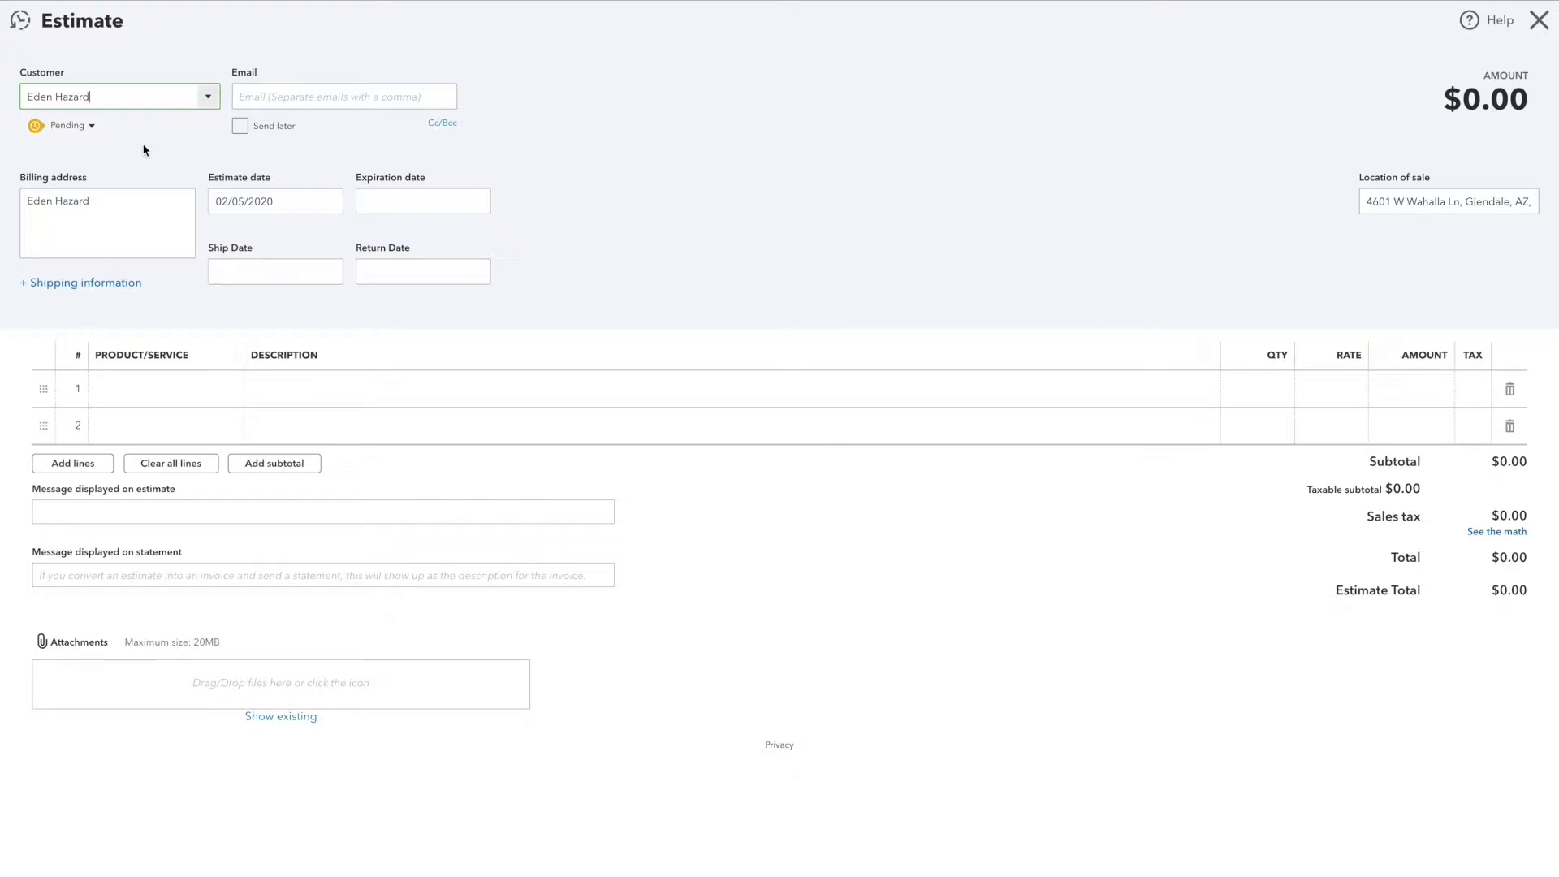
key(Tab)
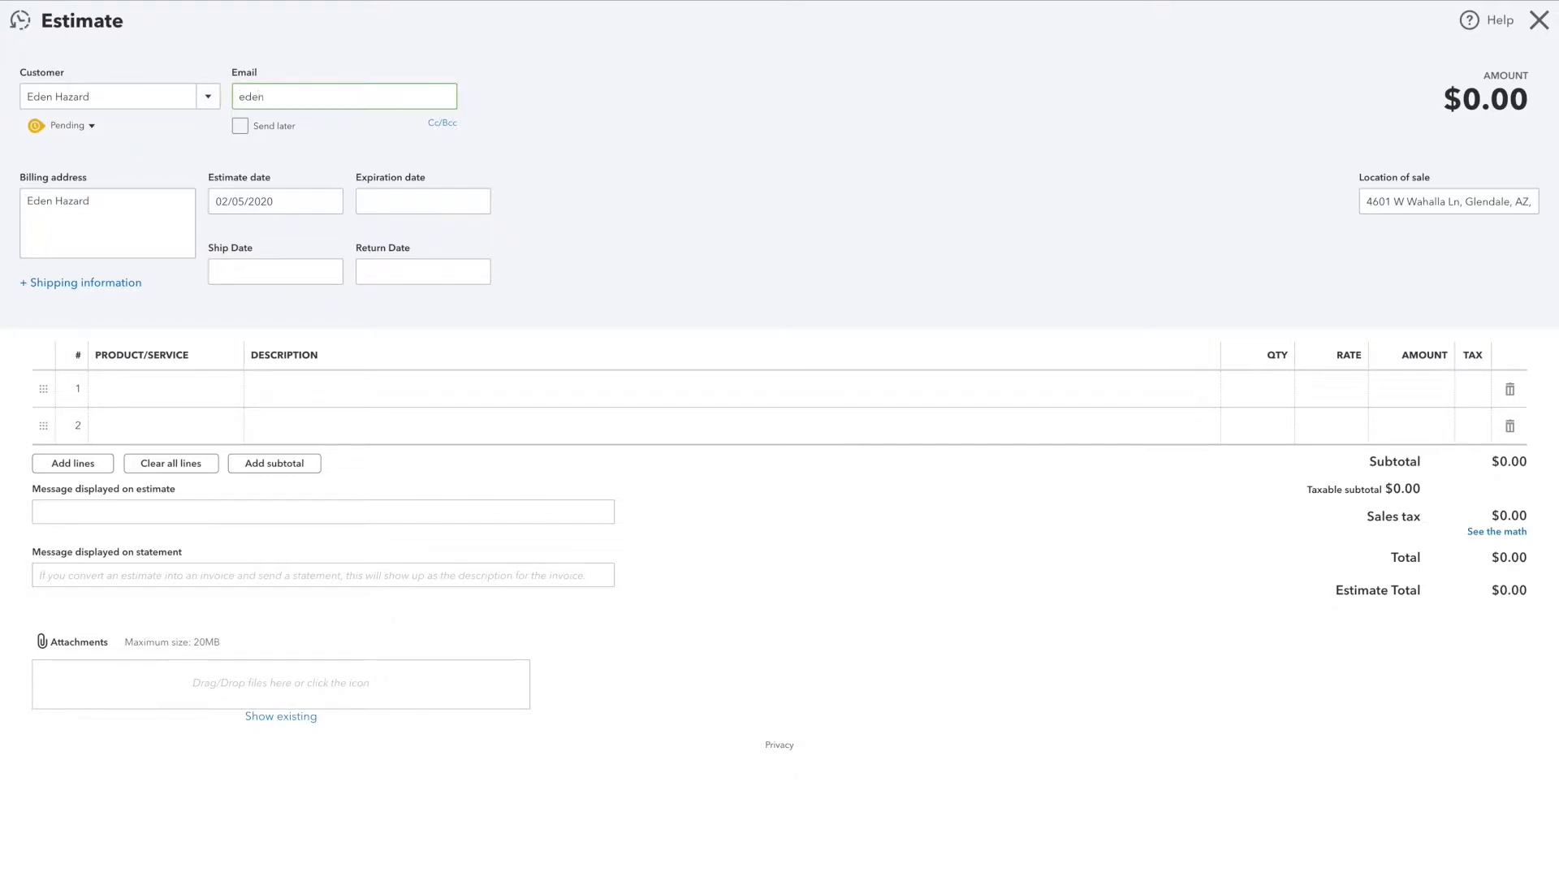
key(Tab)
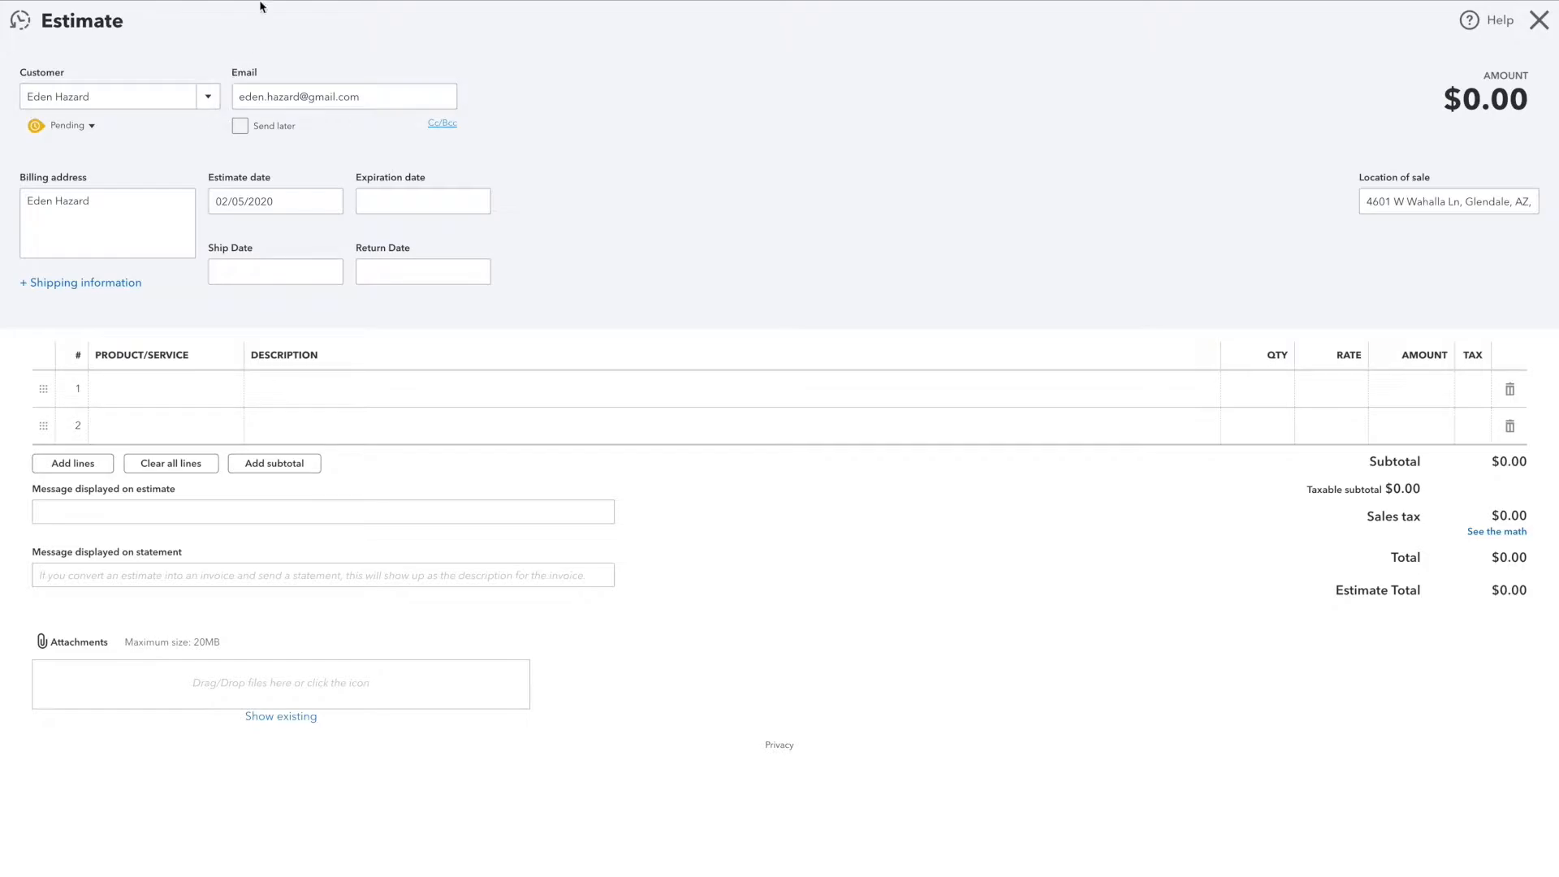
Step: Set the estimate date to 02/08/2020
key(ctrl+Tab)
click(293, 205)
click(294, 204)
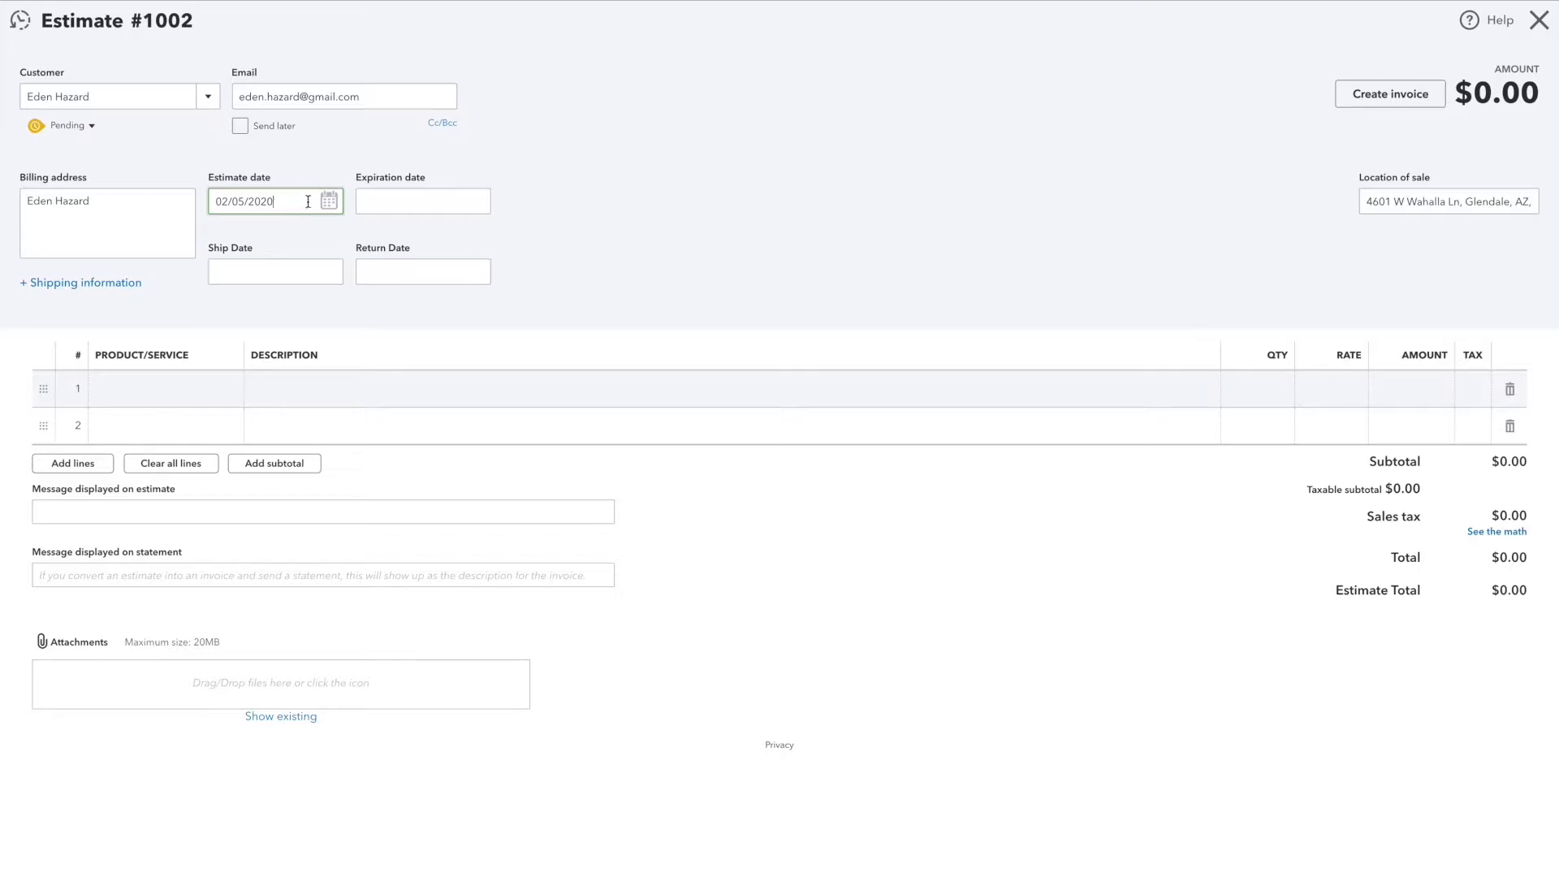
click(328, 203)
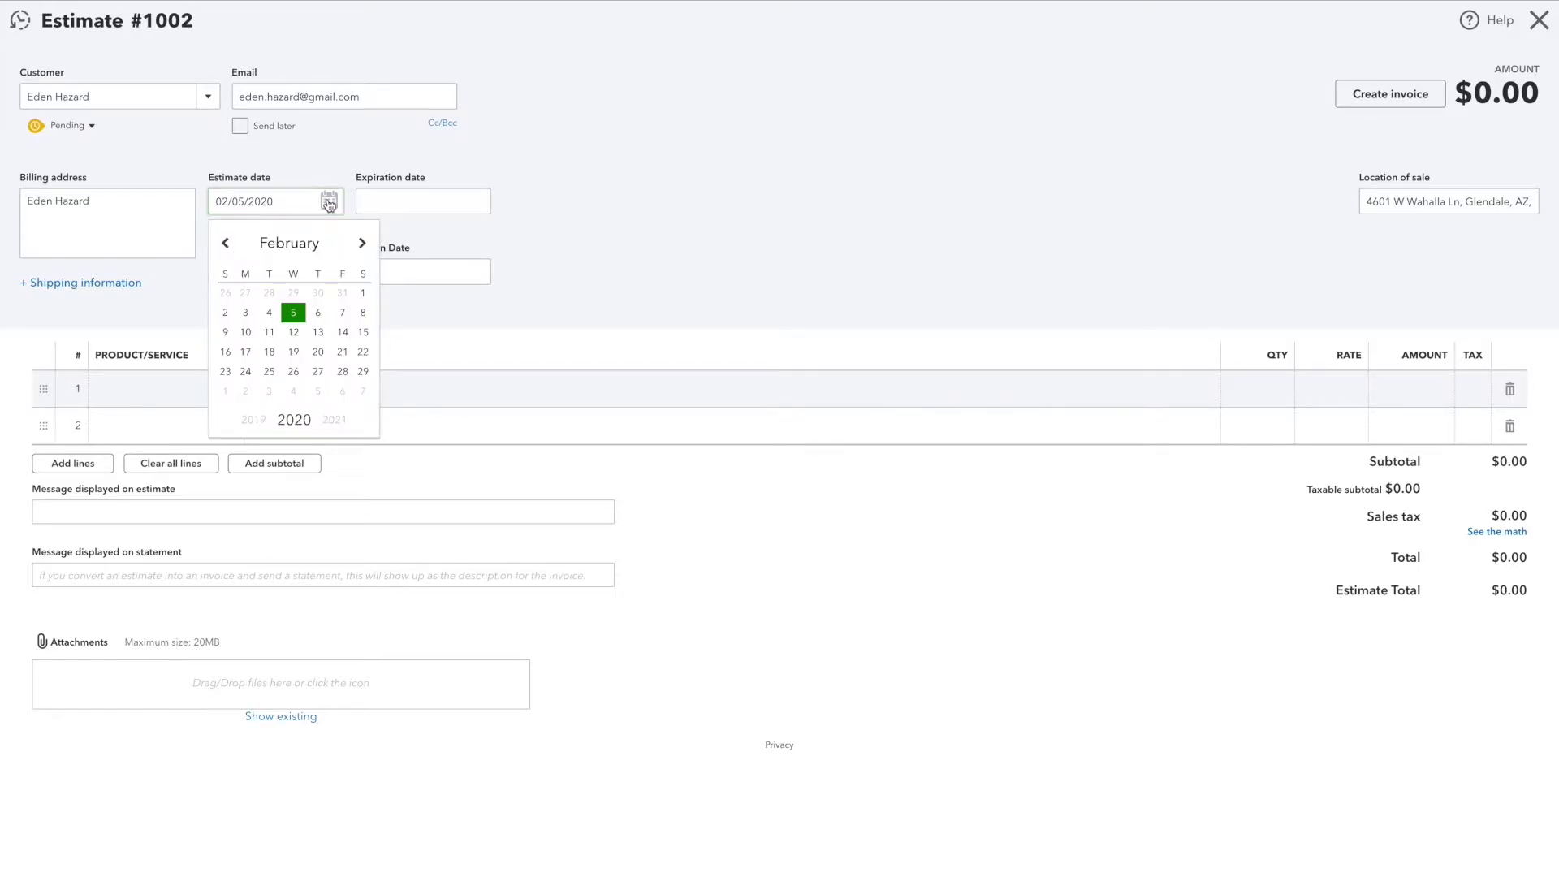
click(364, 313)
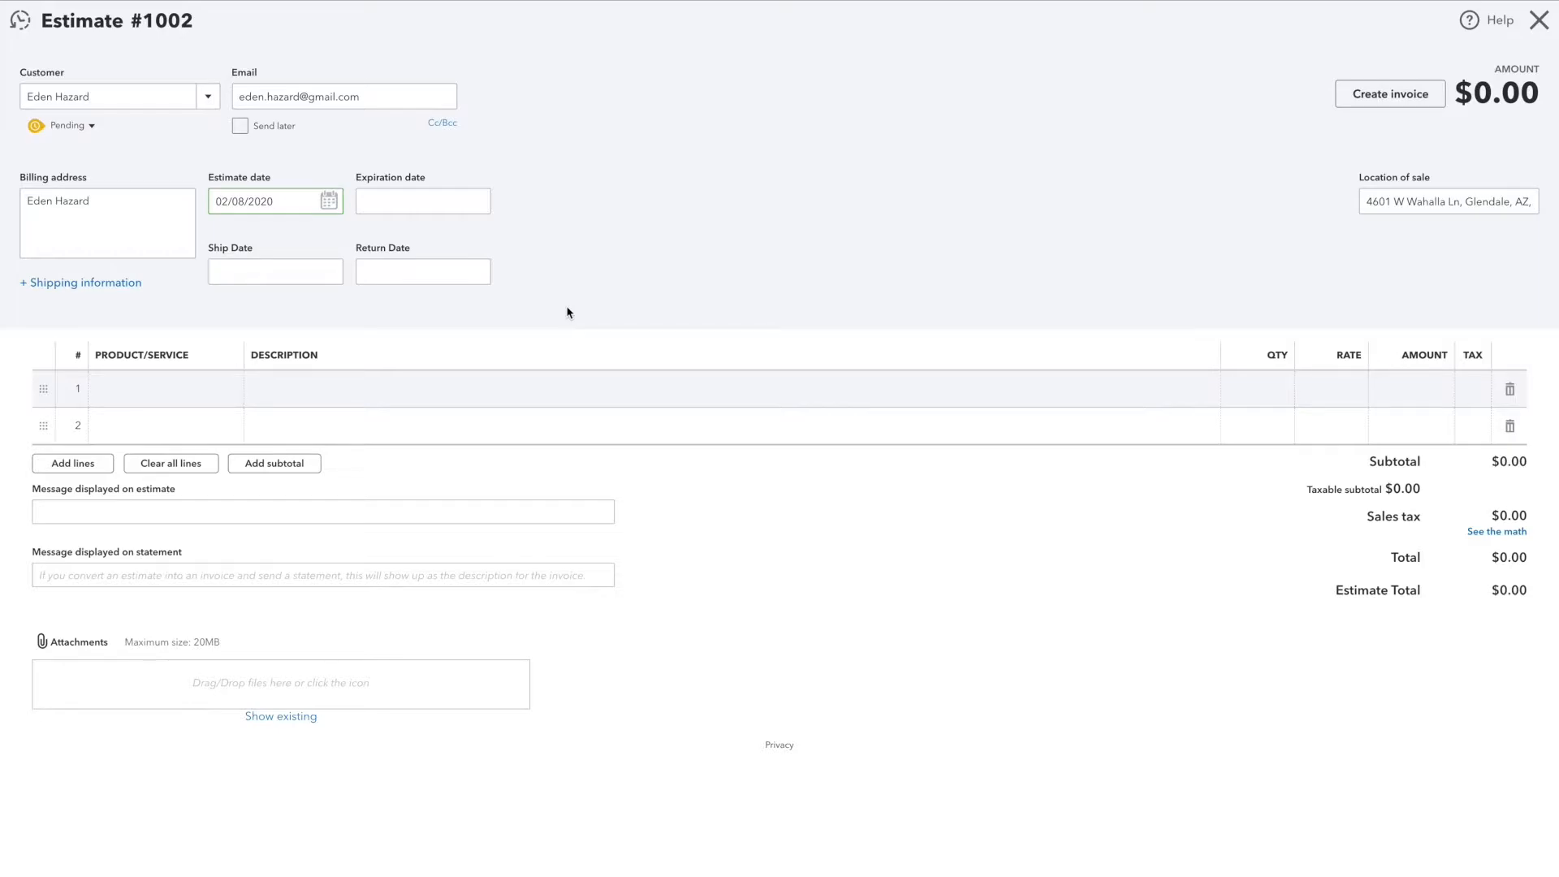
click(331, 203)
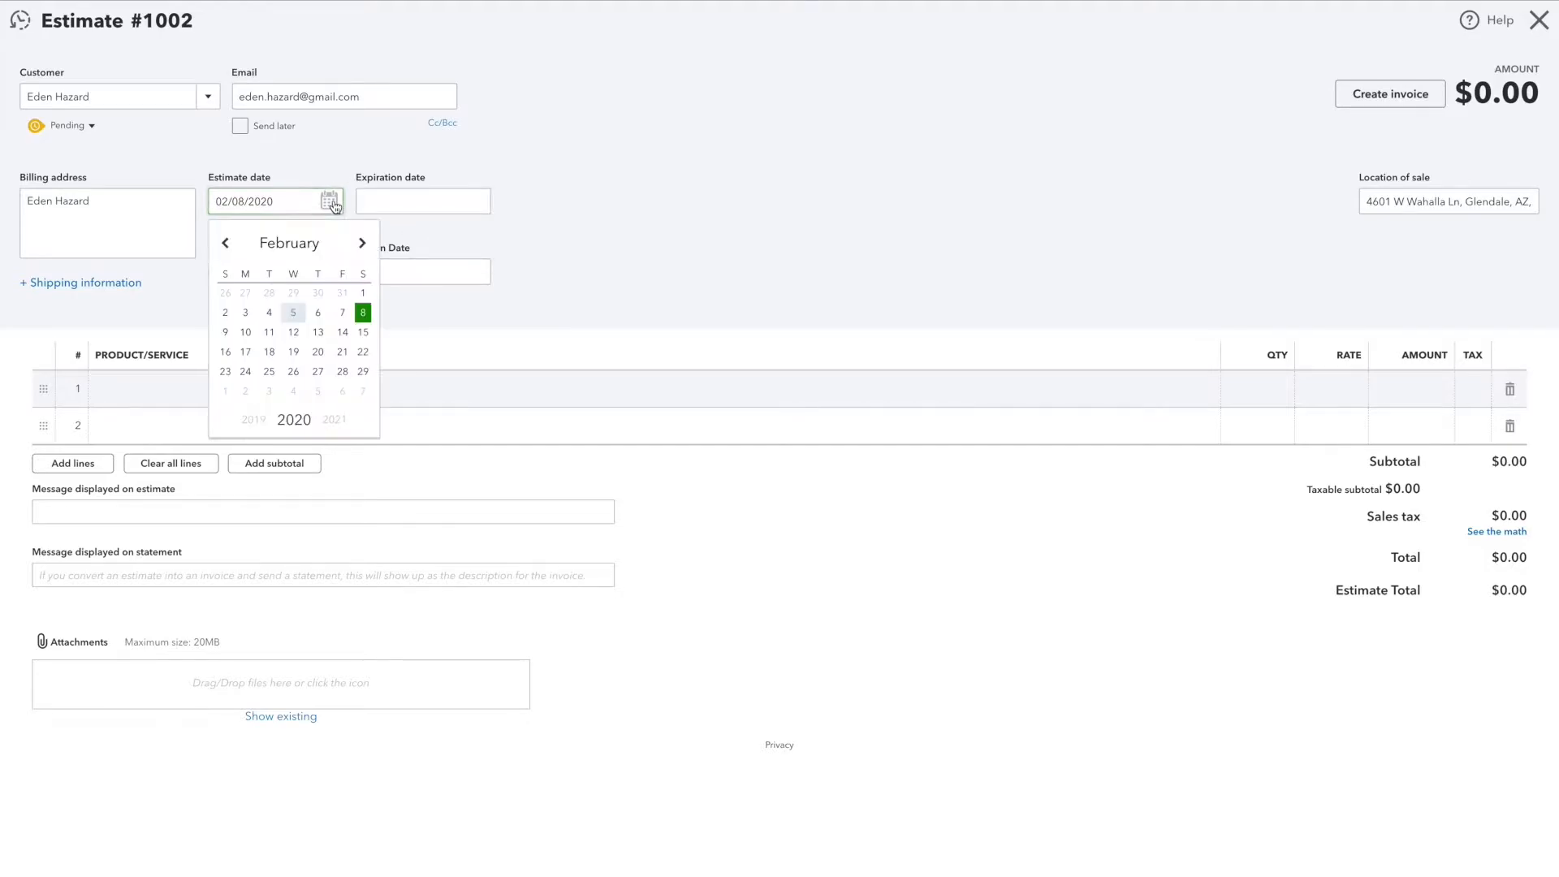
click(363, 313)
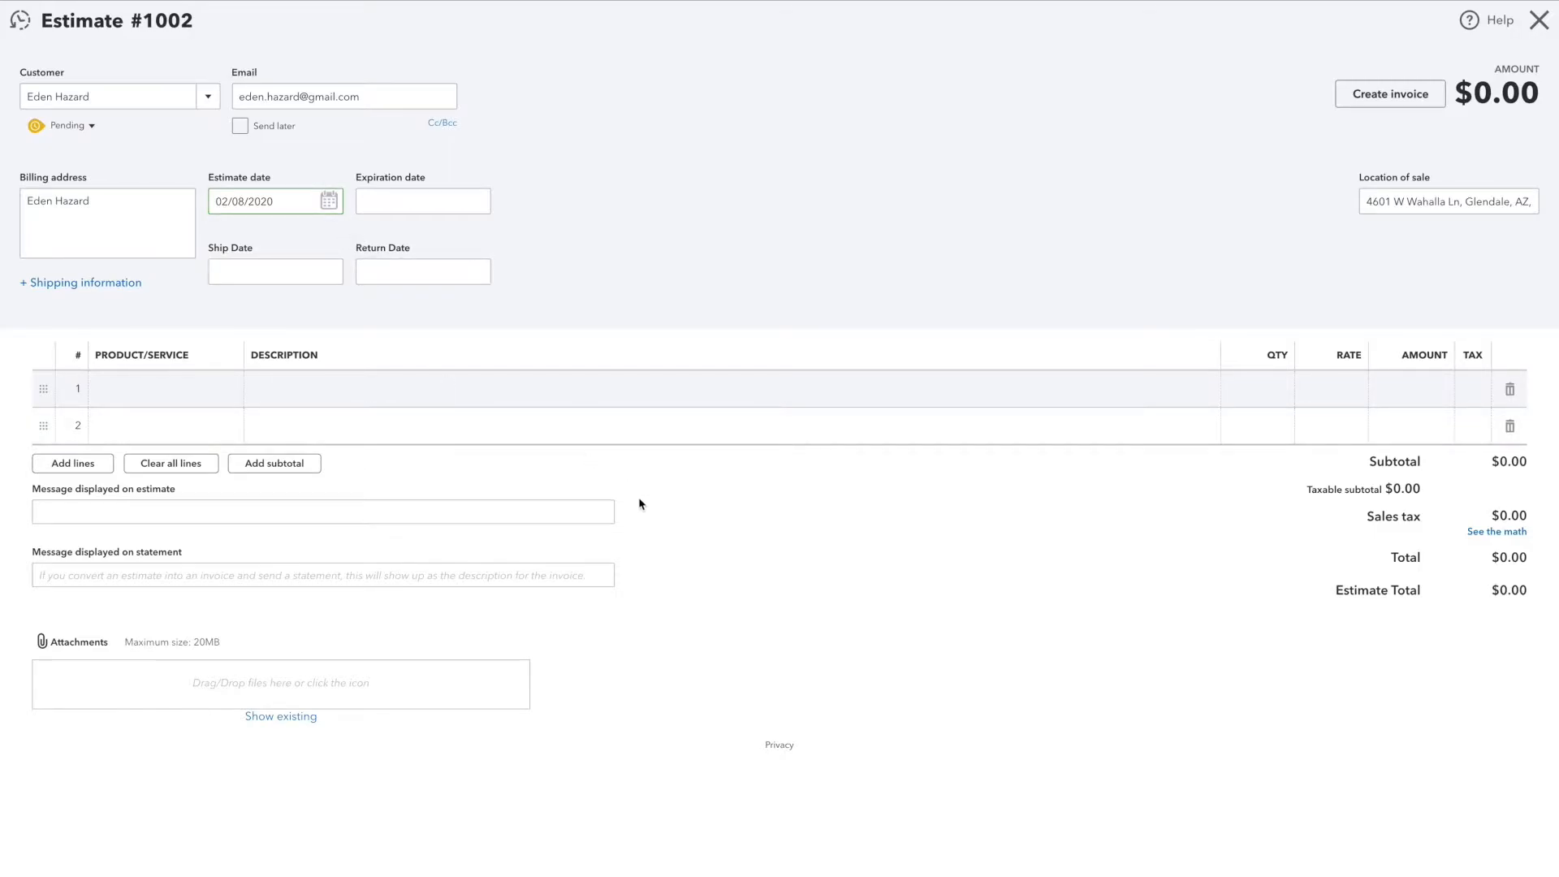
Step: Set the estimate's ship date to 02/08/2020
click(417, 209)
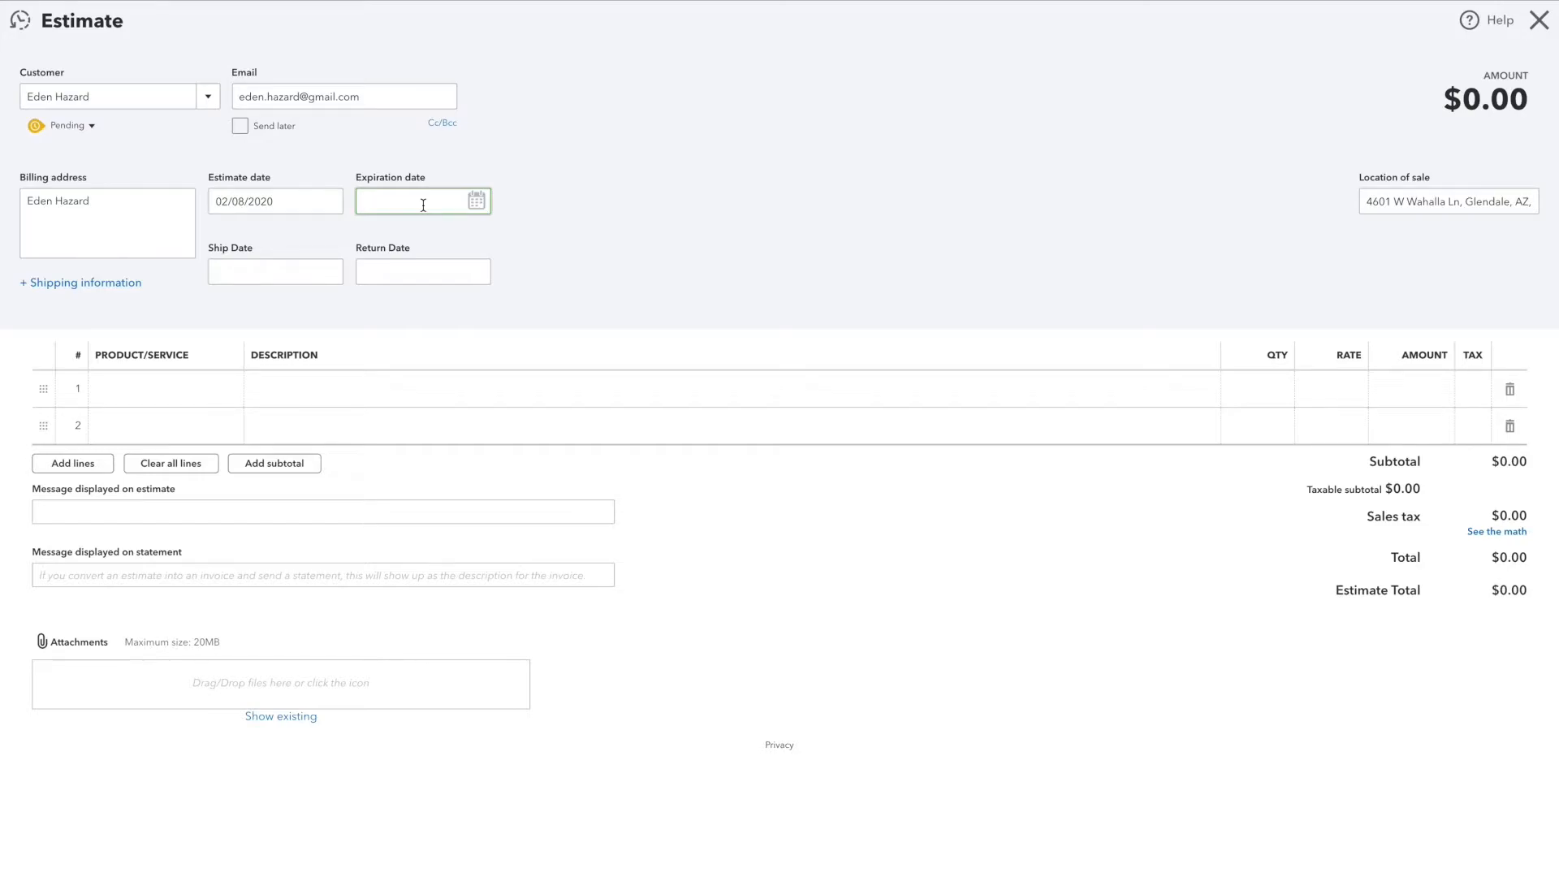
click(261, 271)
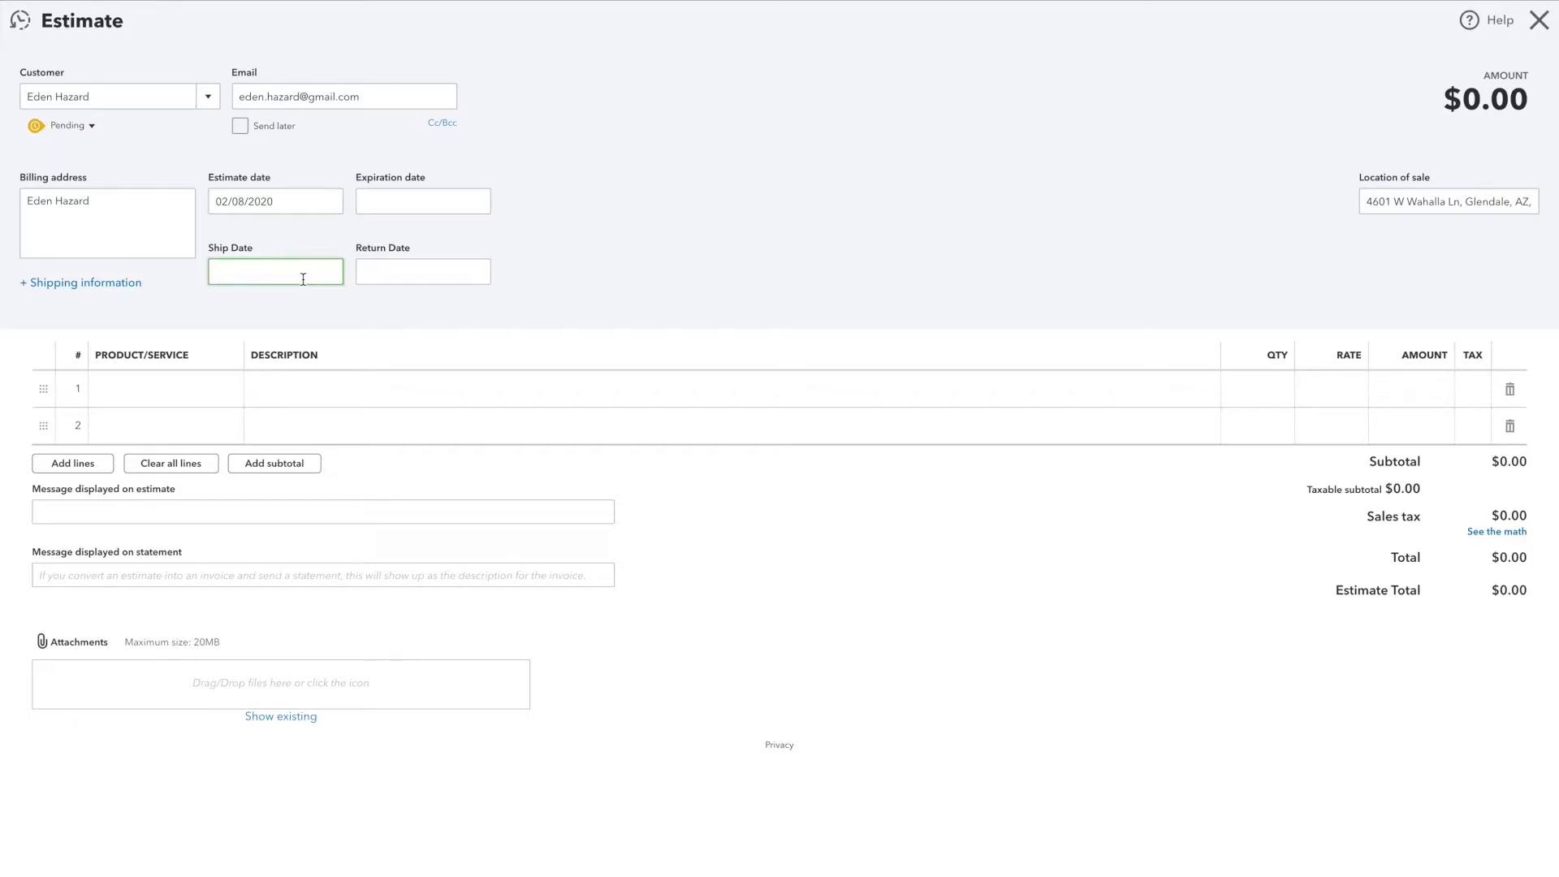
key(Tab)
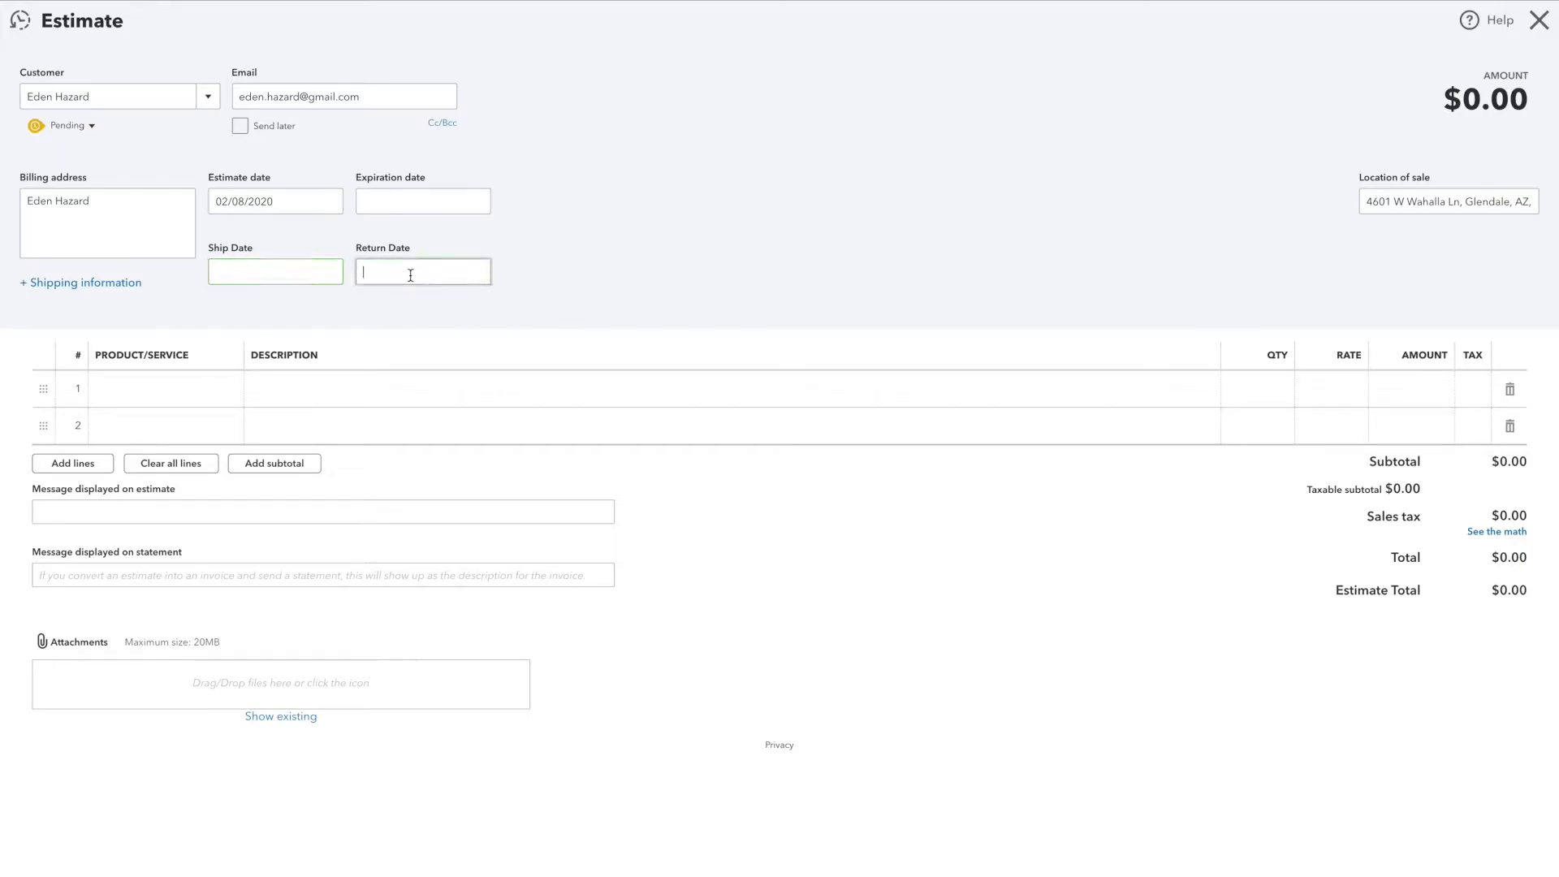
click(290, 275)
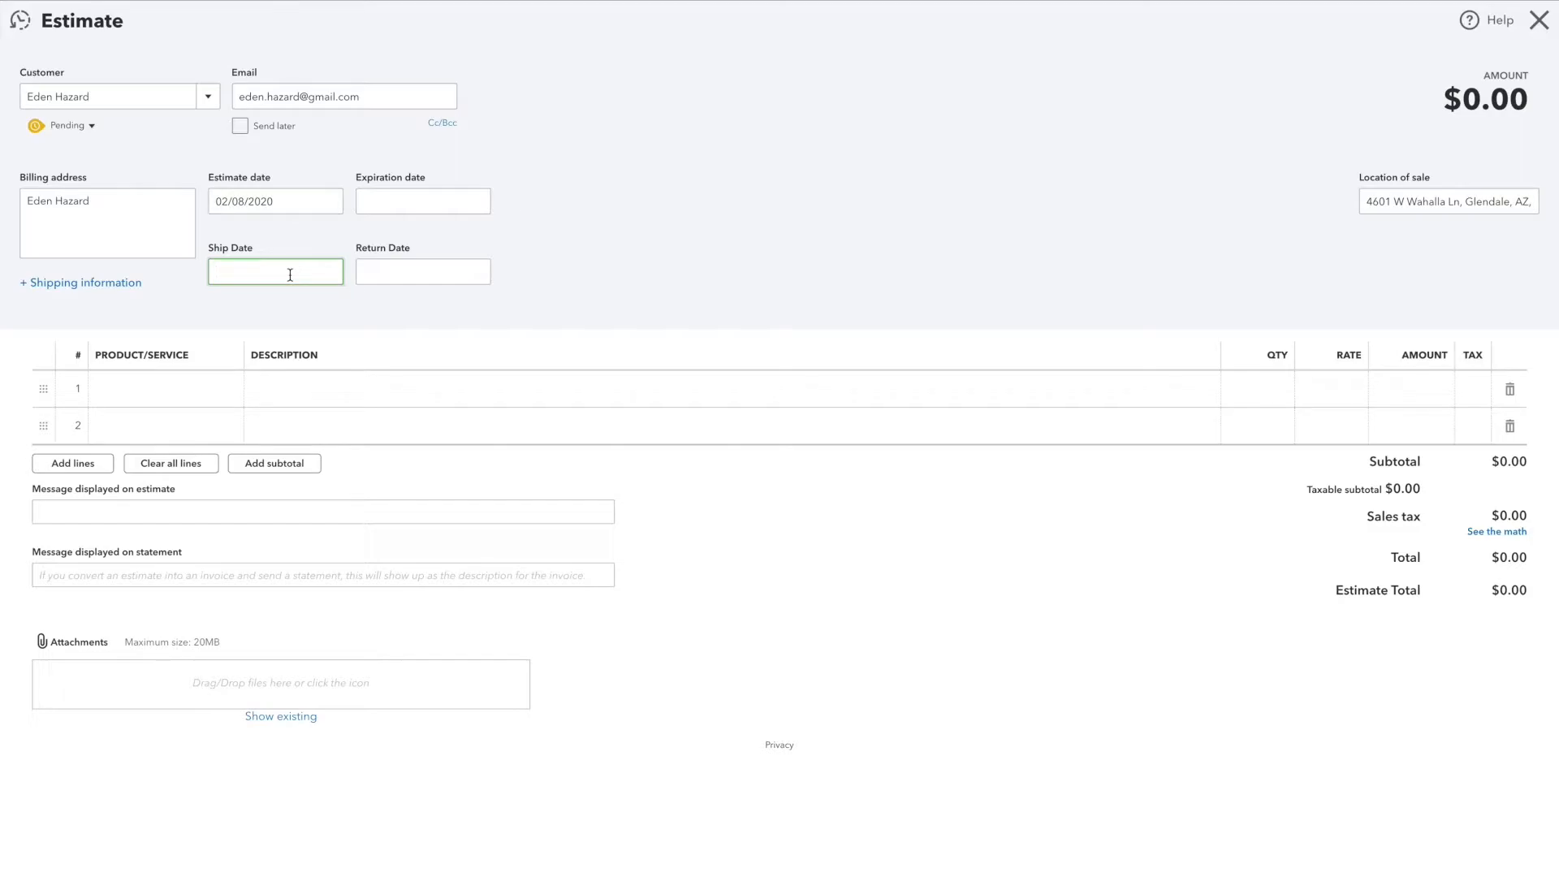
click(328, 200)
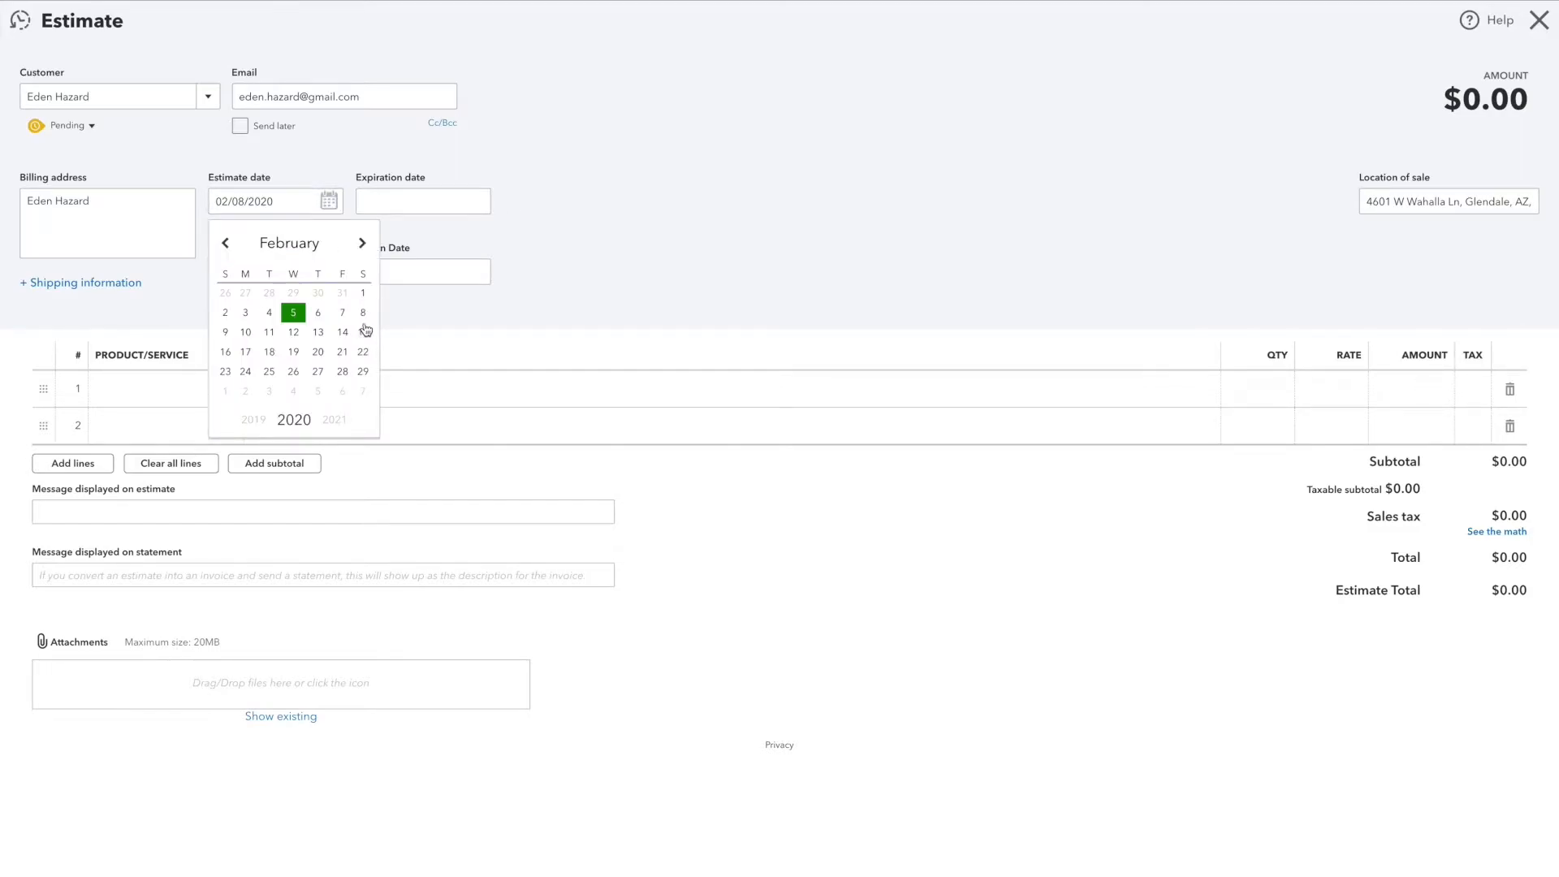
click(406, 262)
click(312, 261)
text(02/08/)
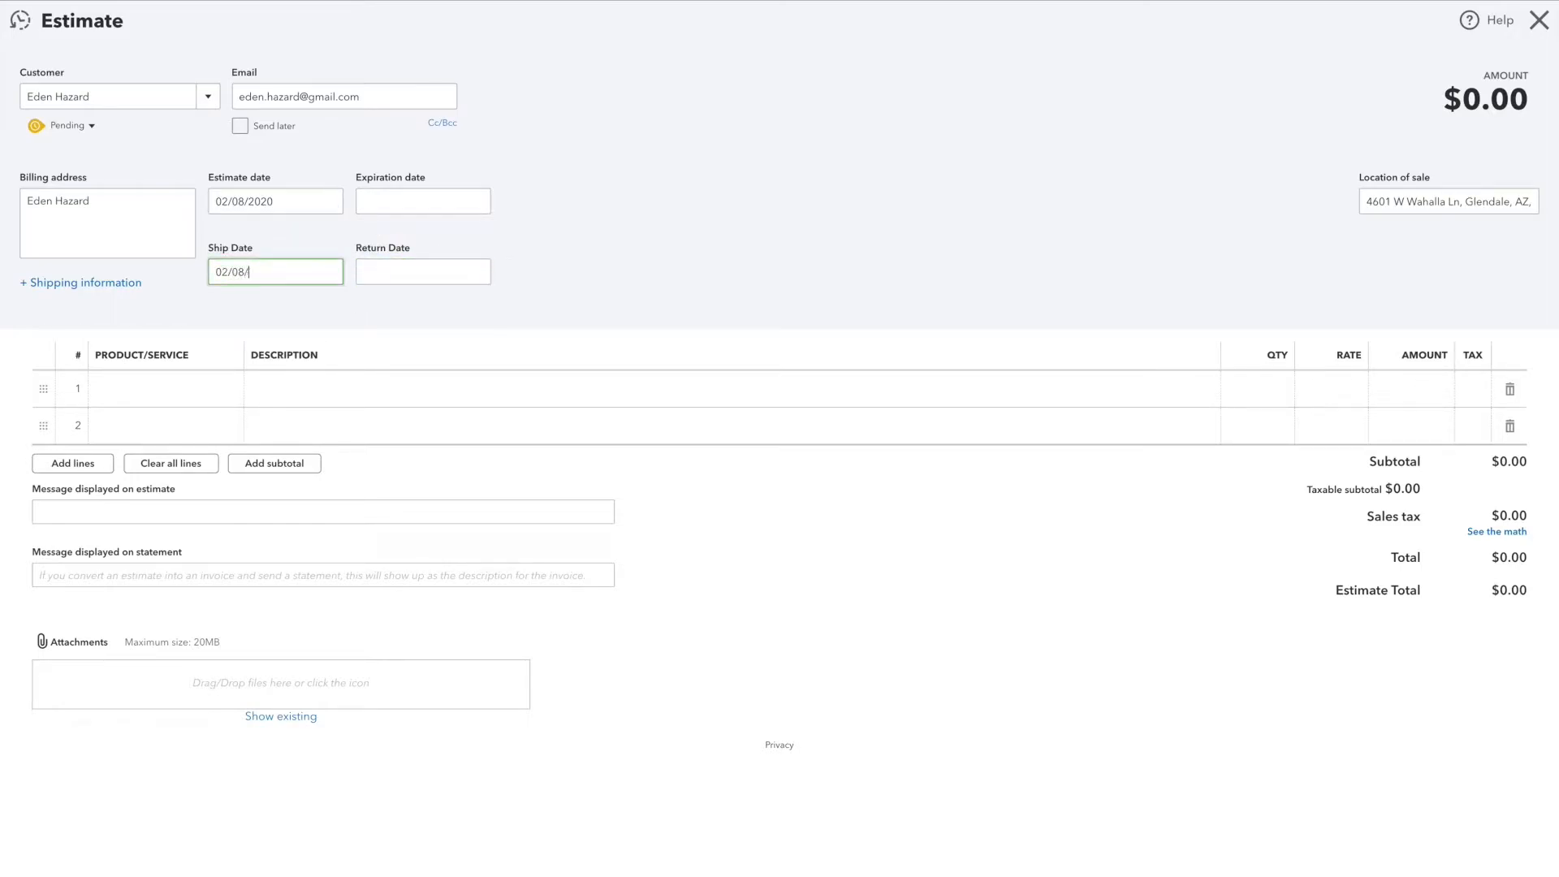
text(2020)
Step: Set the estimate's return date to 02/10/2020
click(423, 271)
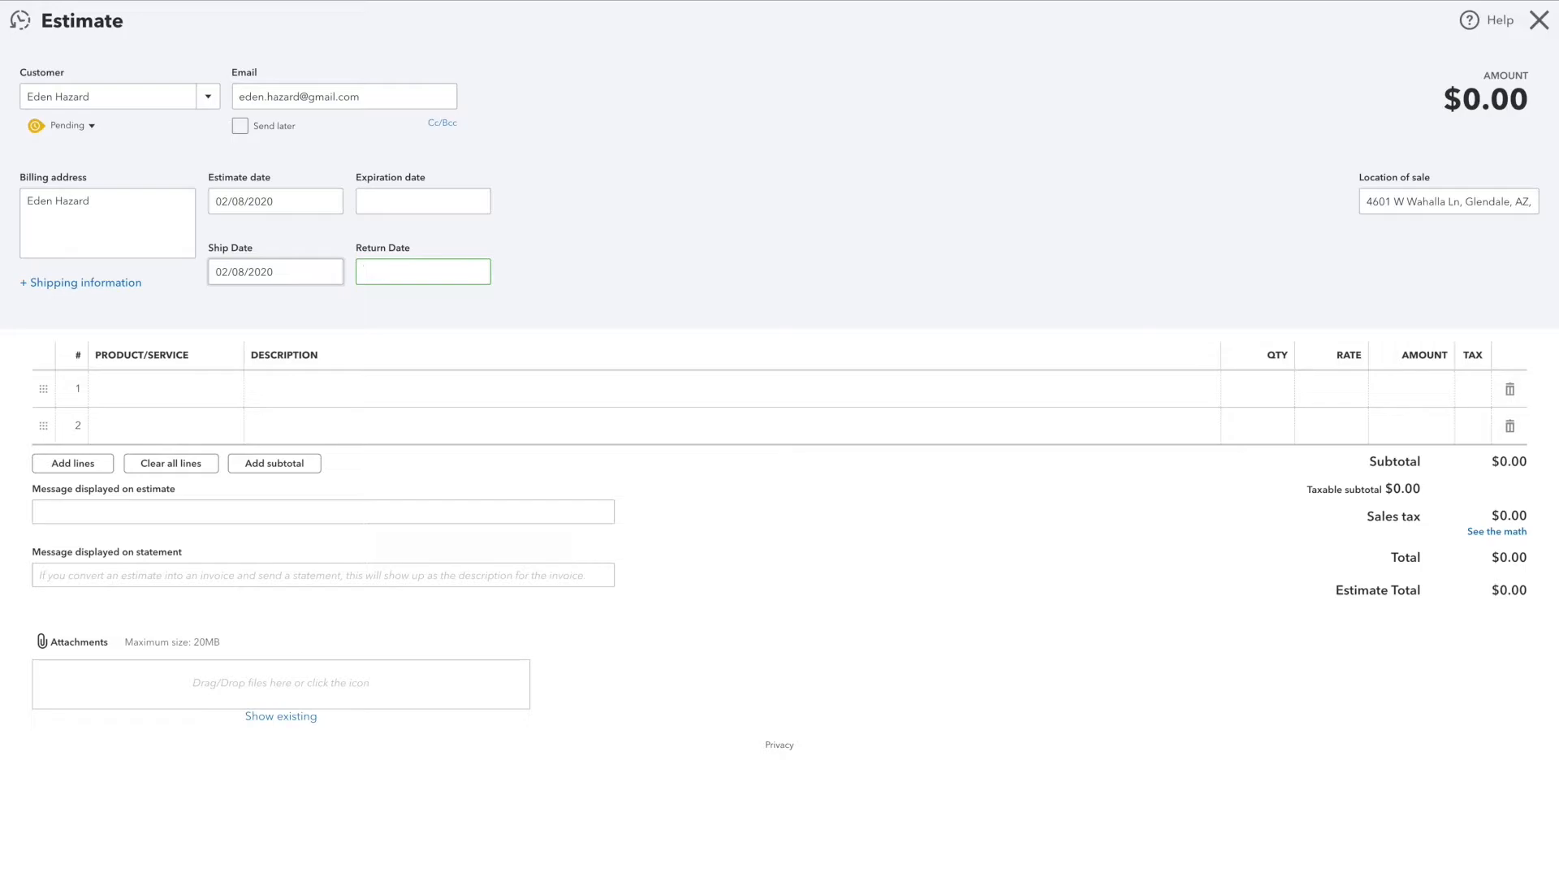
text(02/10/2020)
Step: Add the 60" Round Table as the first line item with a quantity of 4
click(192, 391)
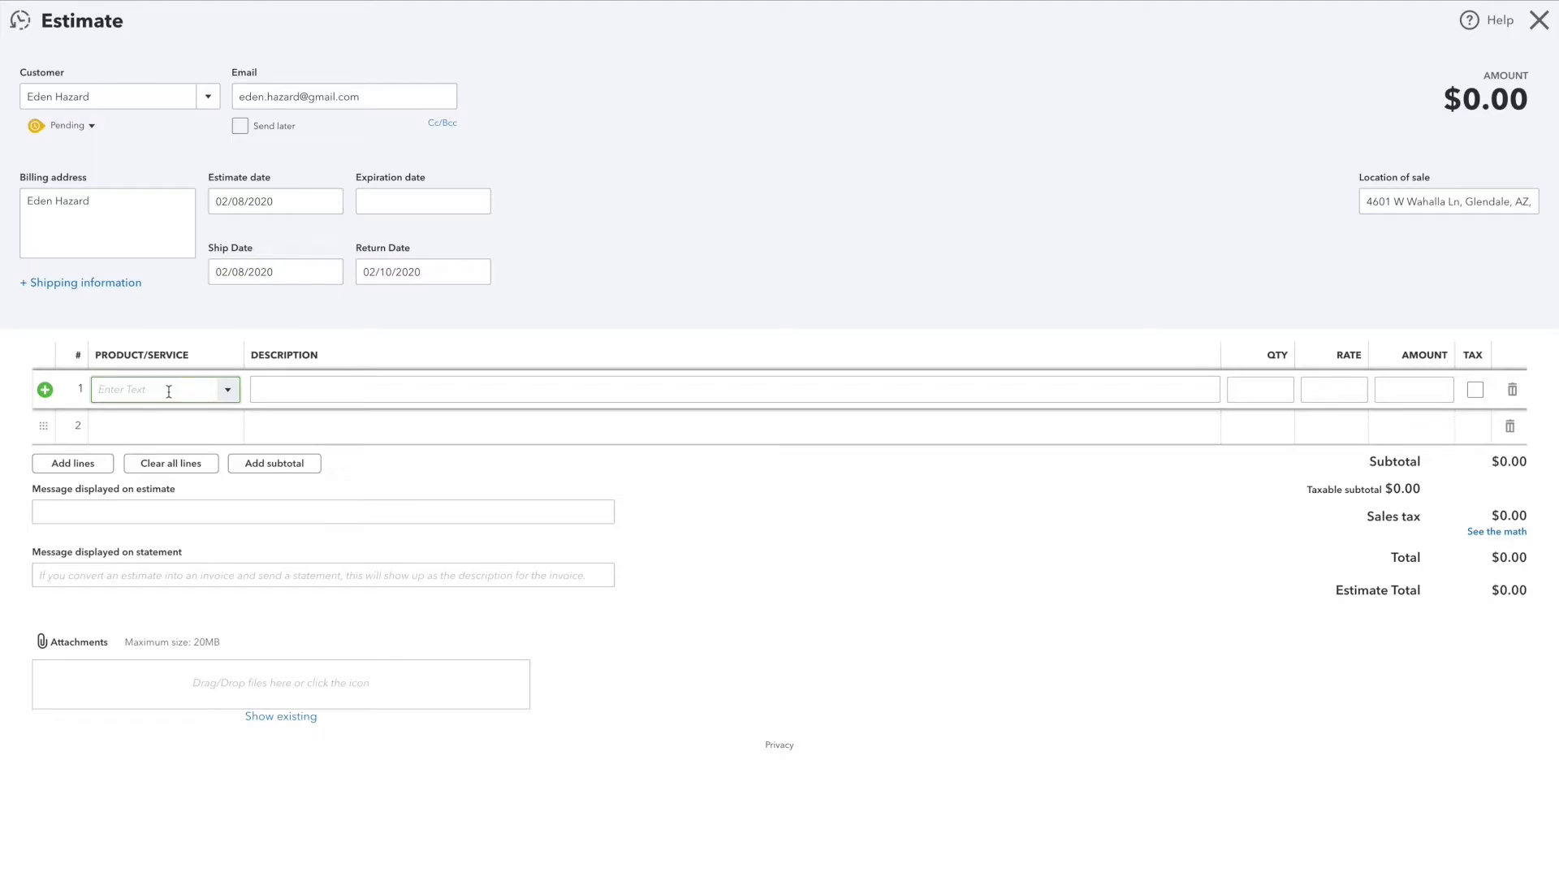
text(60" Round Table)
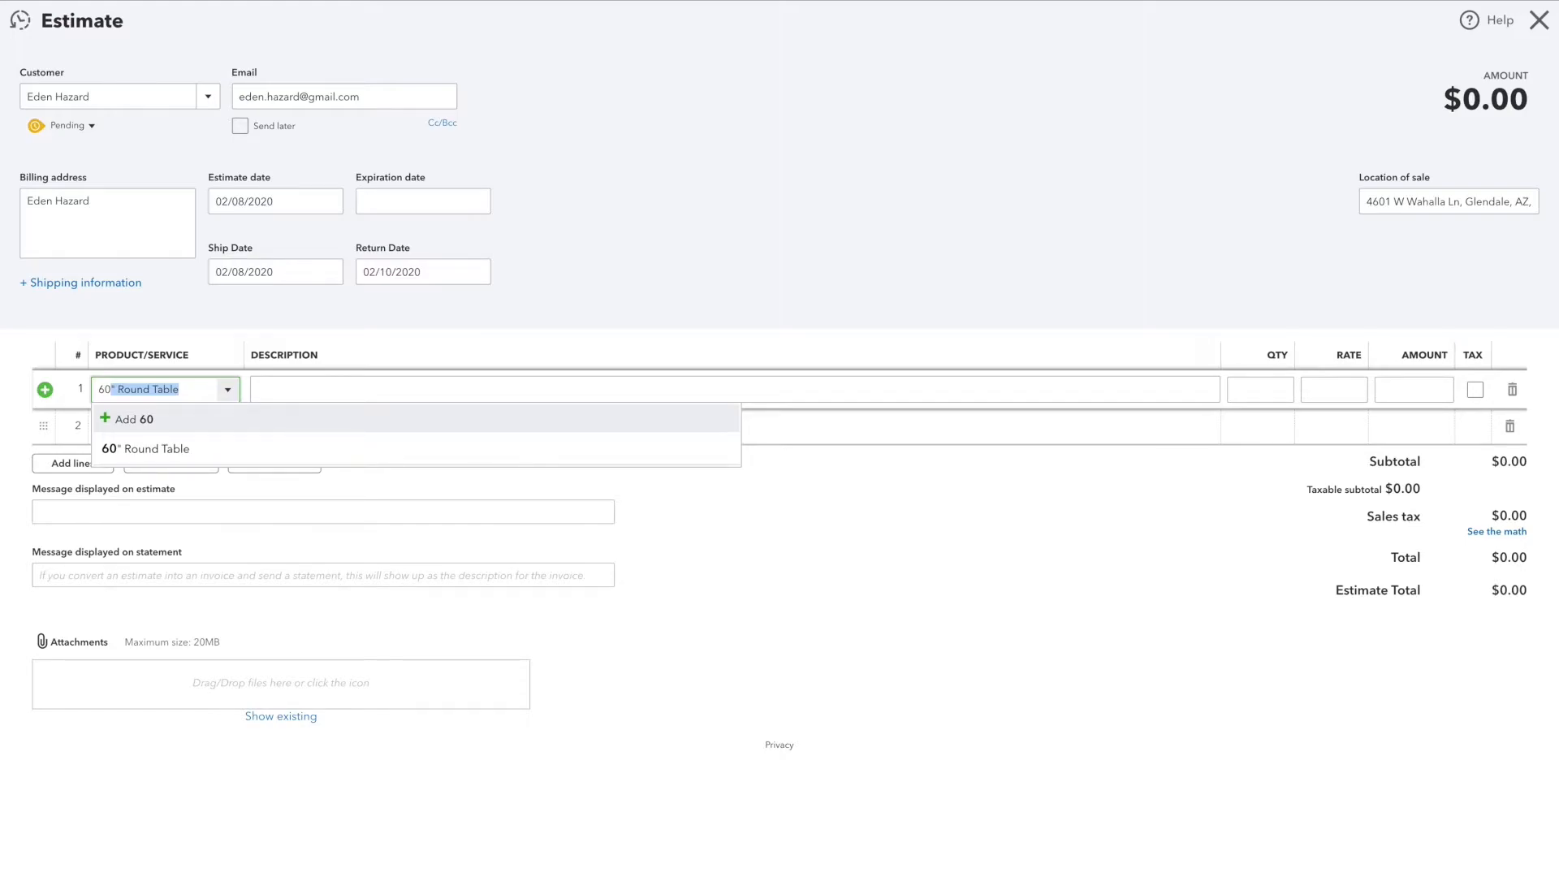
click(171, 452)
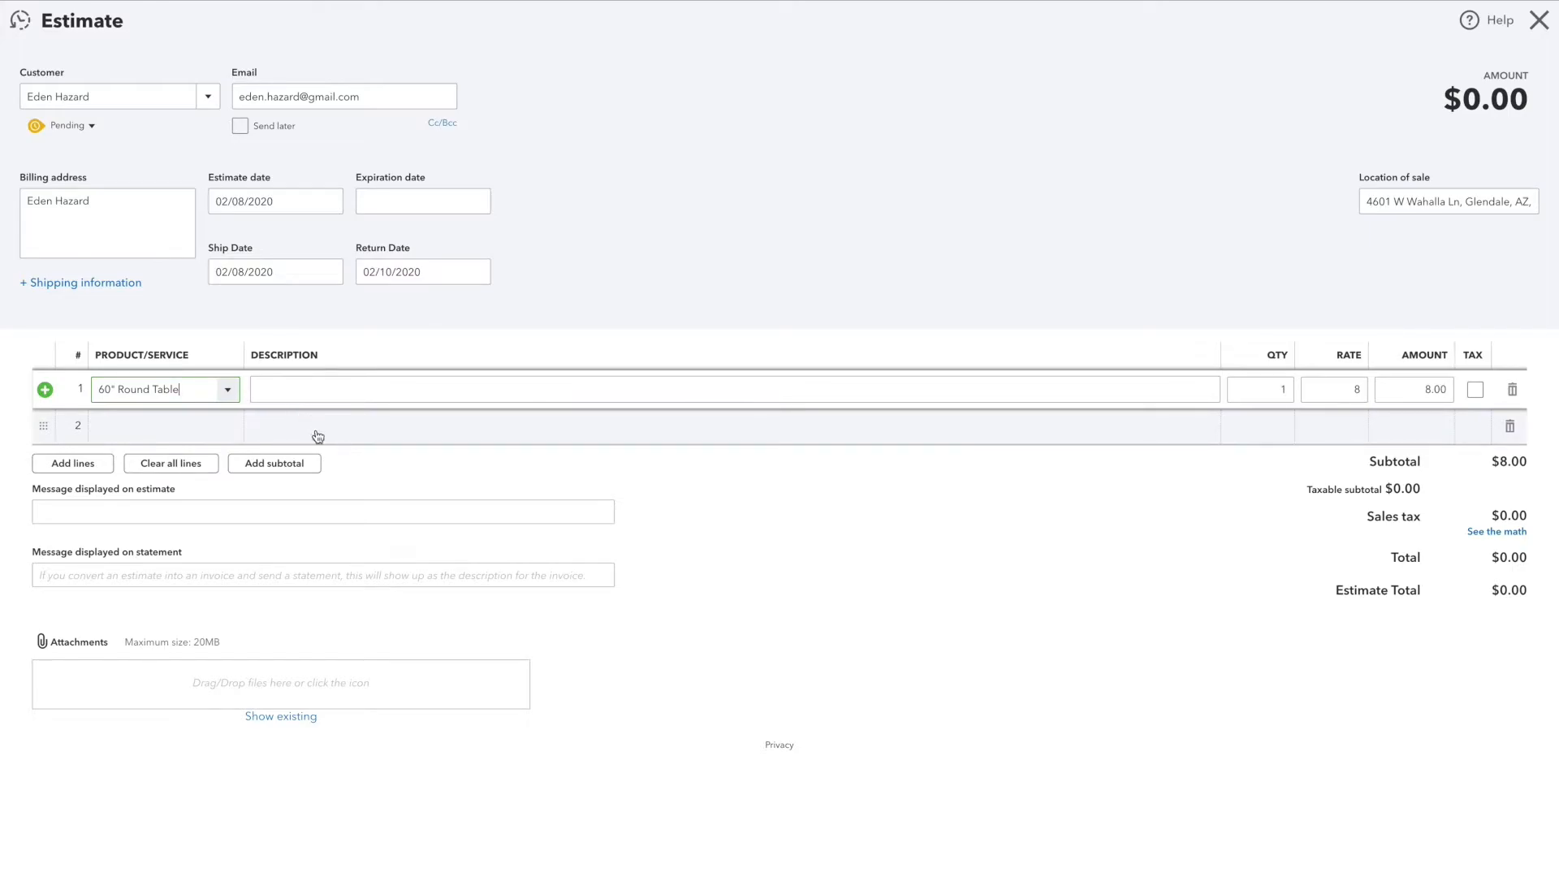
click(1260, 390)
key(BackSpace)
text(4)
key(Tab)
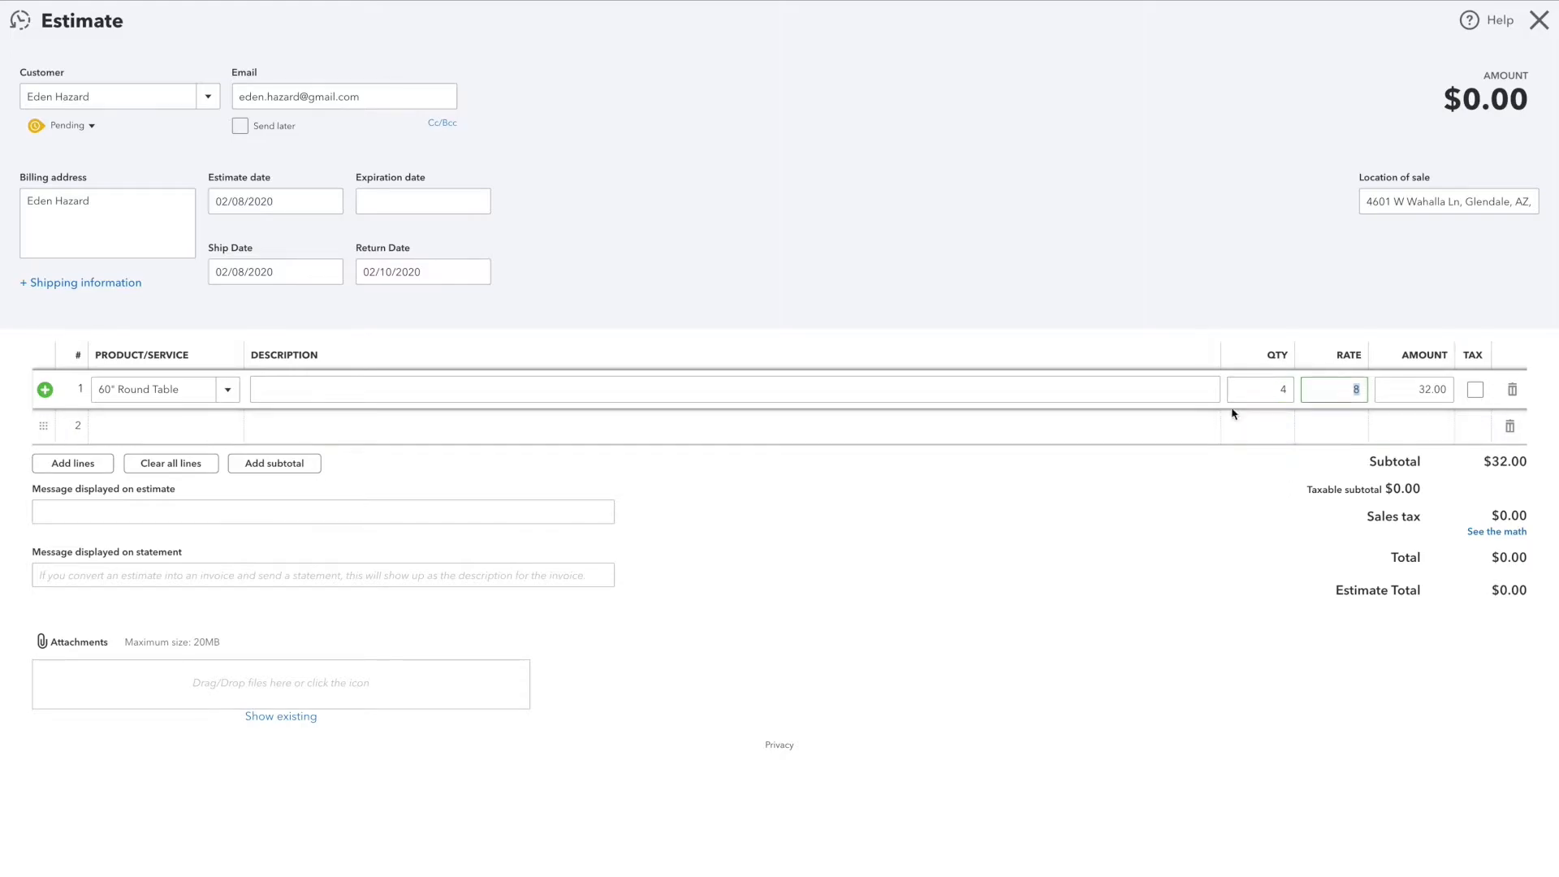
Step: Add the White Samsonite Chair as the second line item with a quantity of 24
click(179, 427)
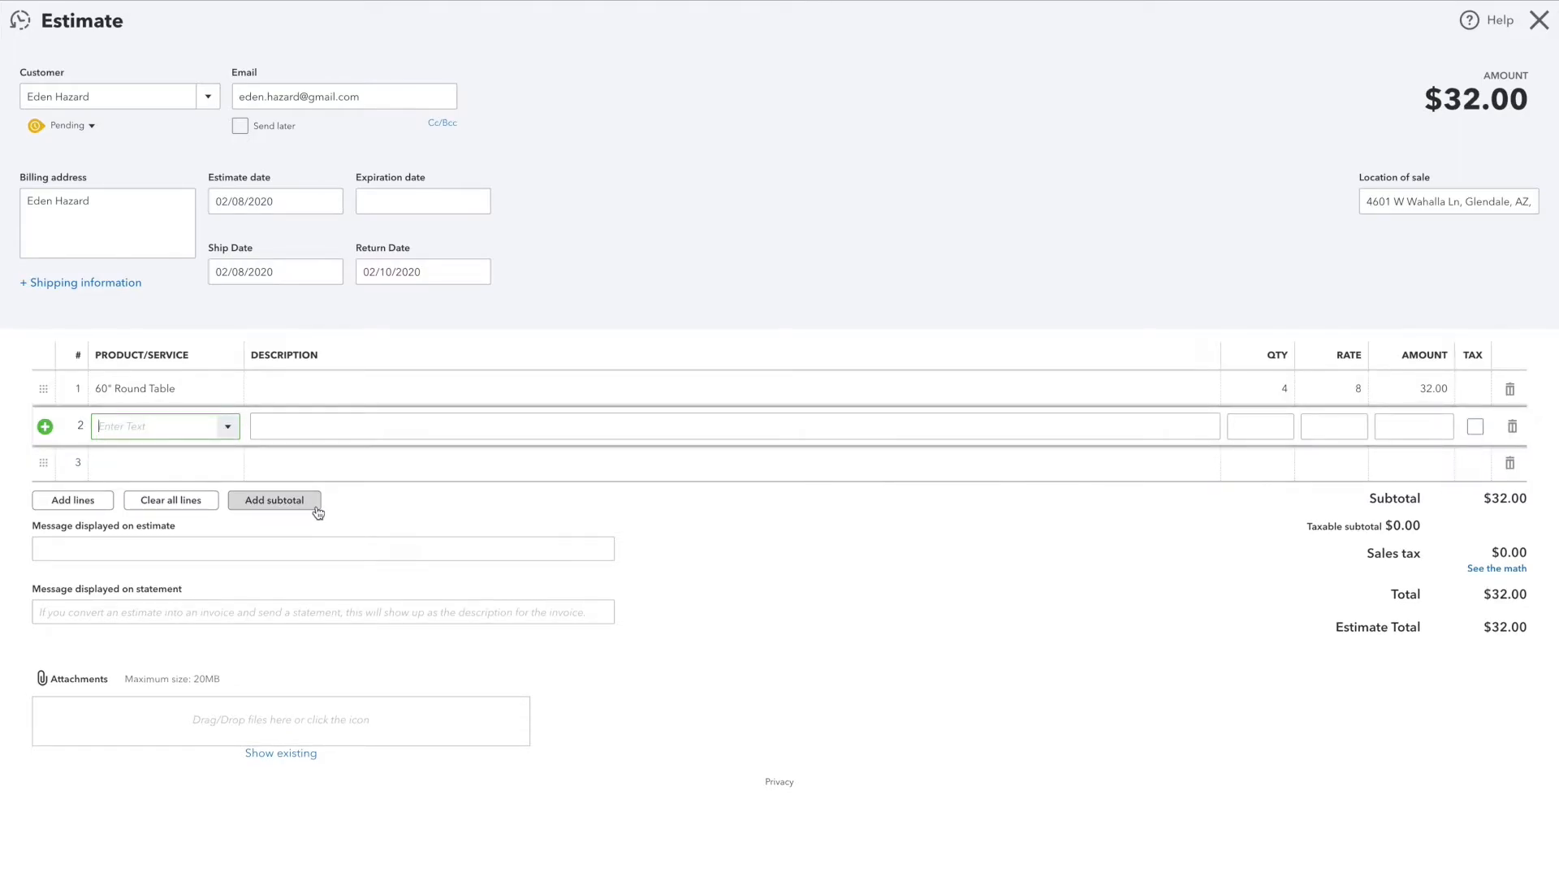
text(White Samsonite Chair)
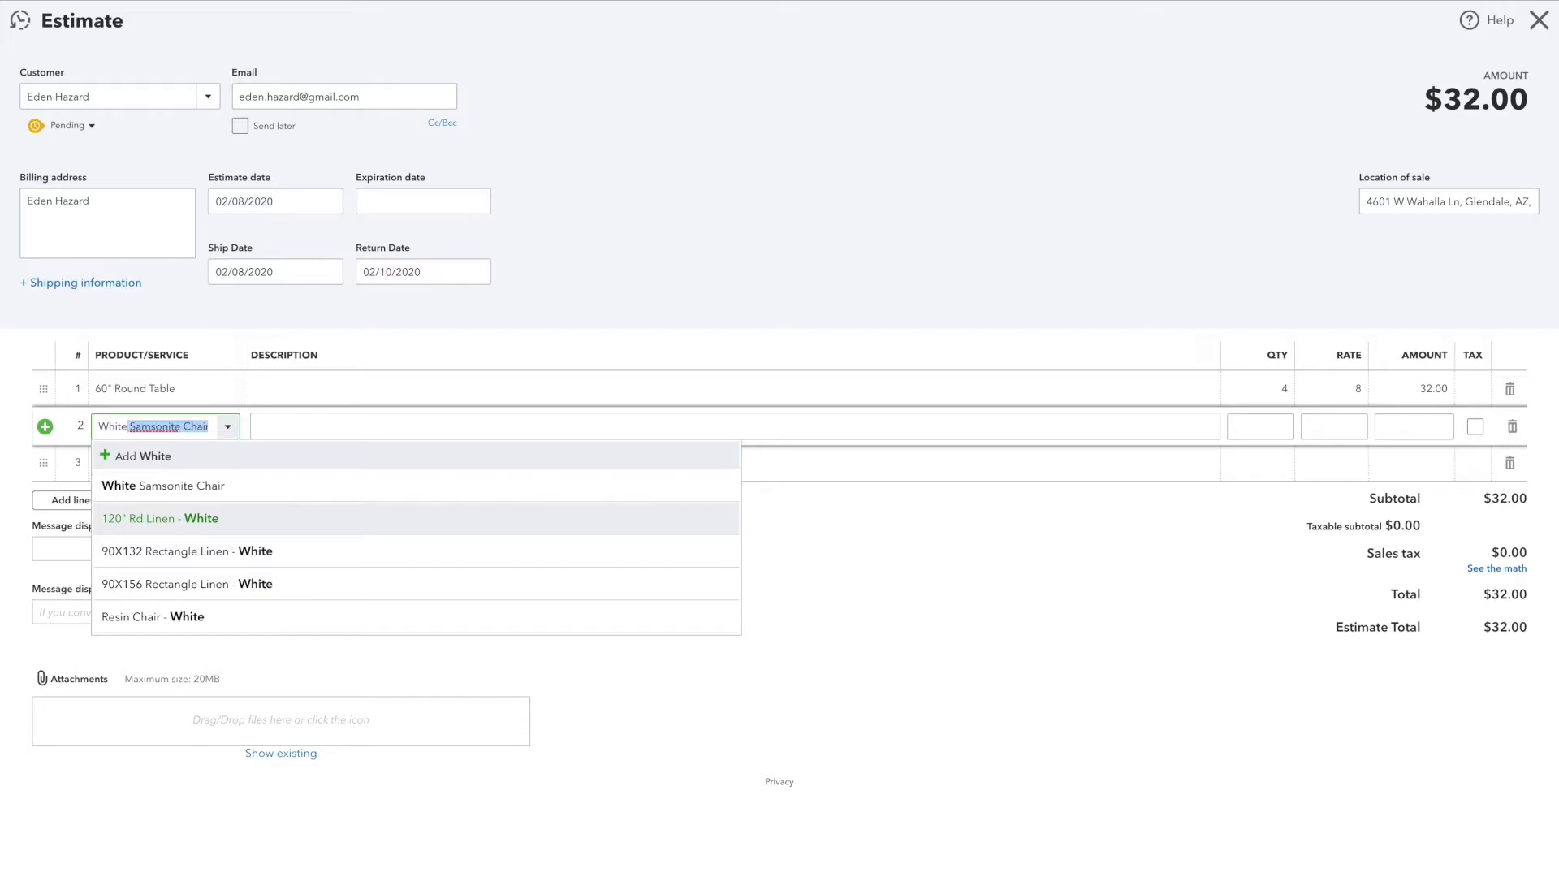
click(197, 492)
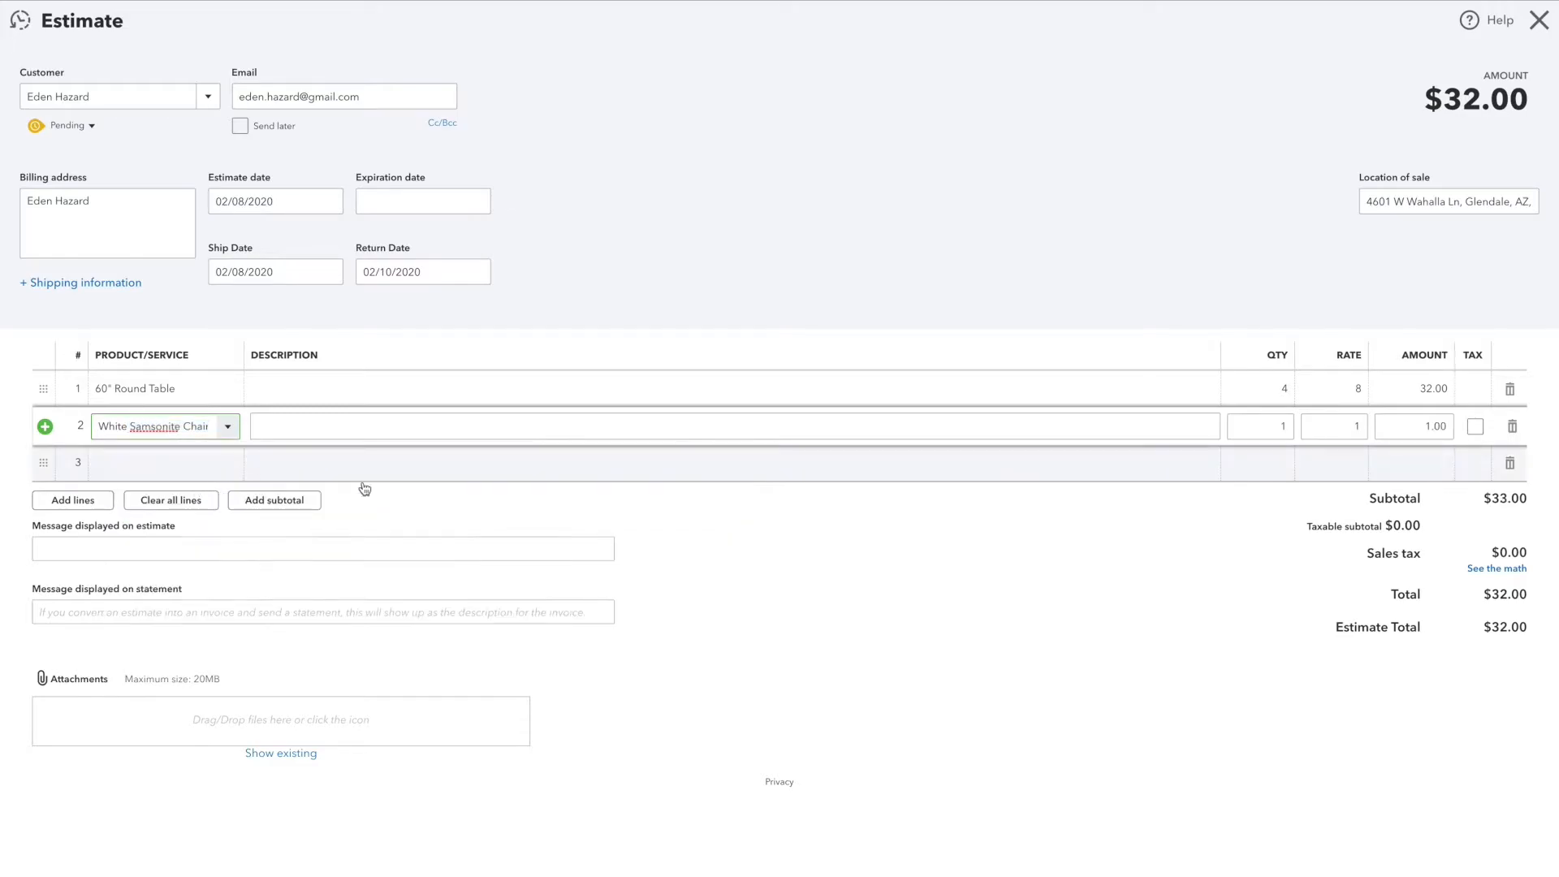
key(Tab)
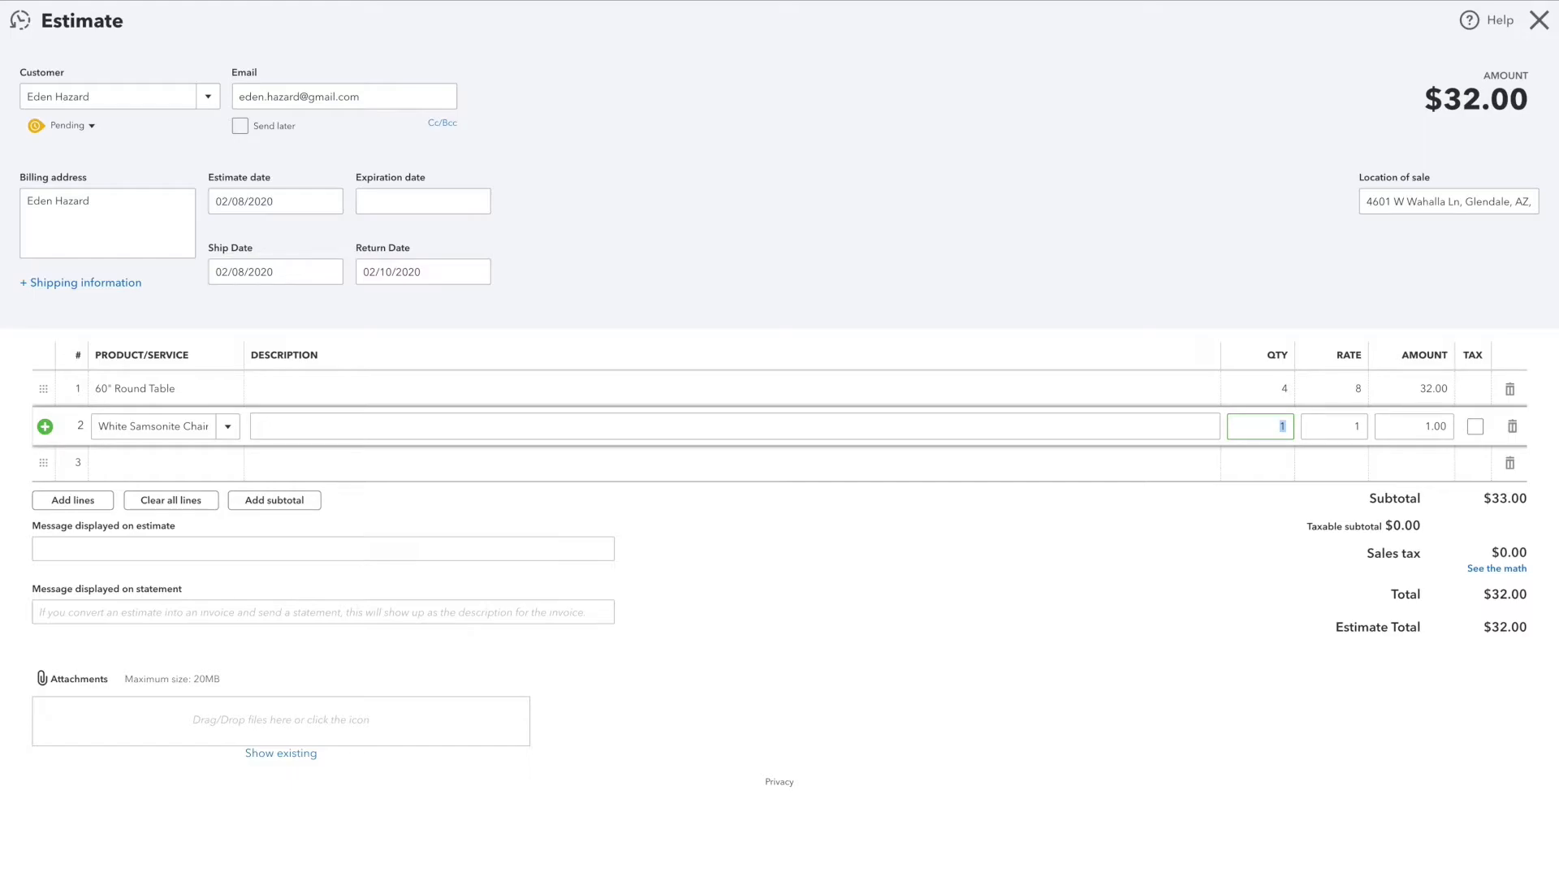
text(24)
key(Tab)
Step: Add the 120" Rd Linen - Black as the third line item with a quantity of 4
click(174, 463)
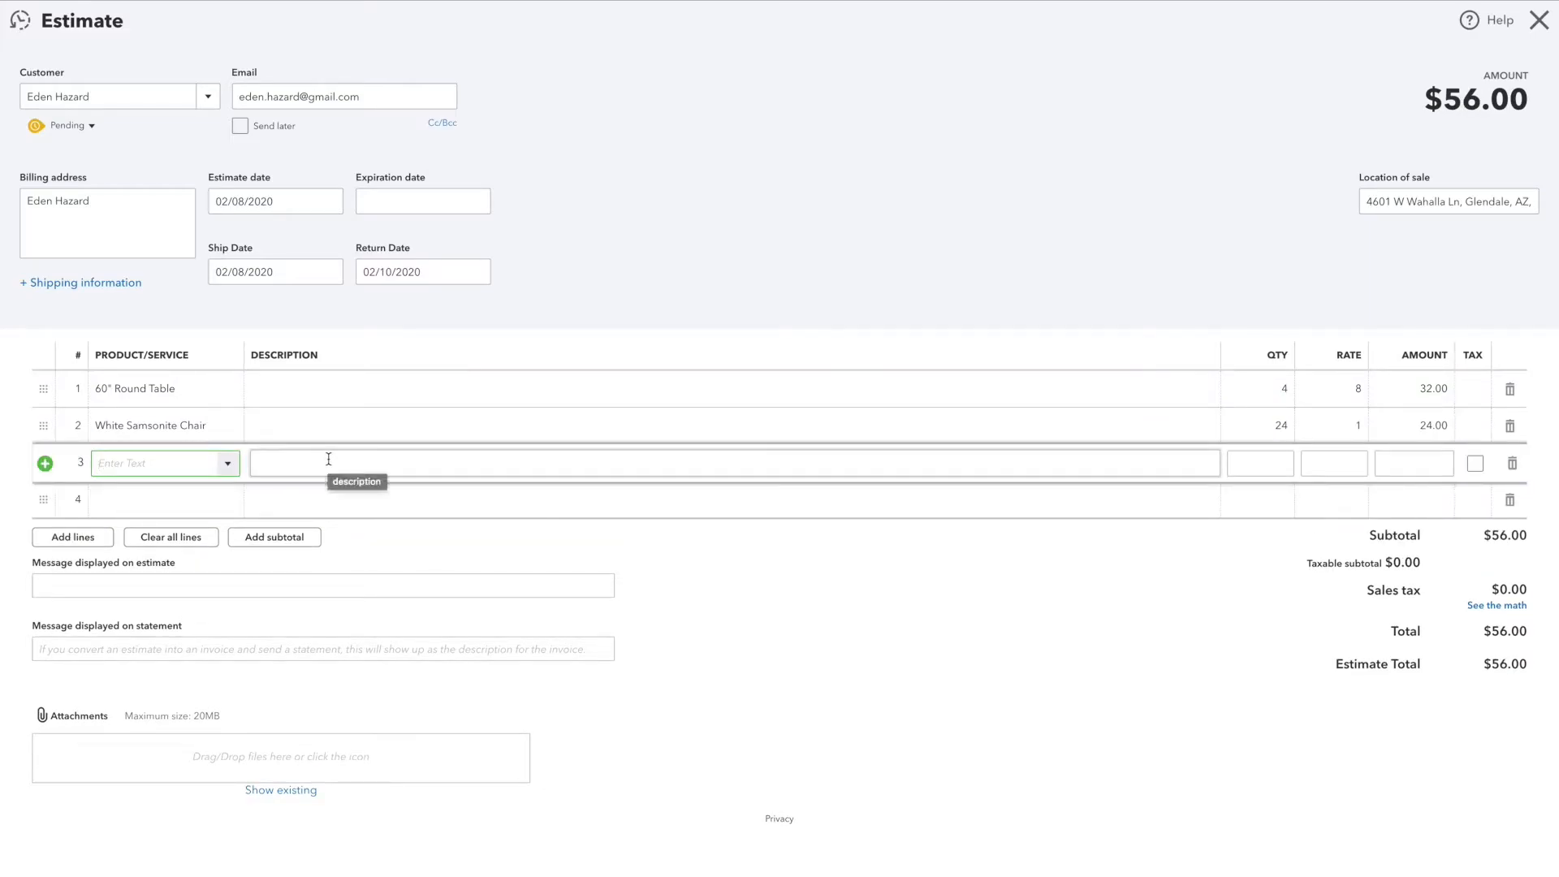
text(120" Rd Linen - Black)
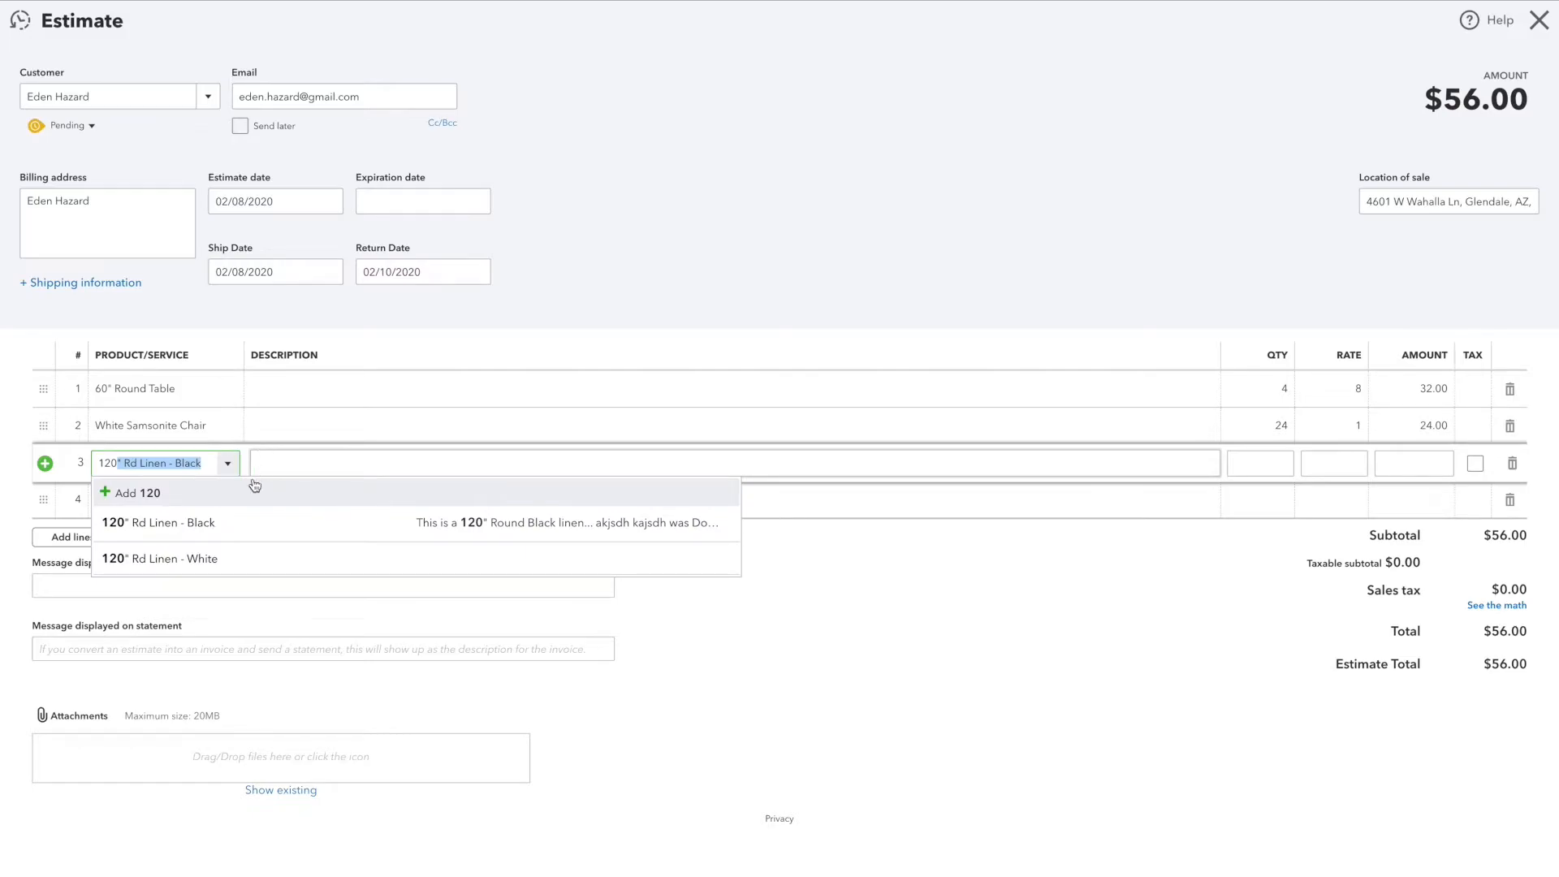
click(207, 523)
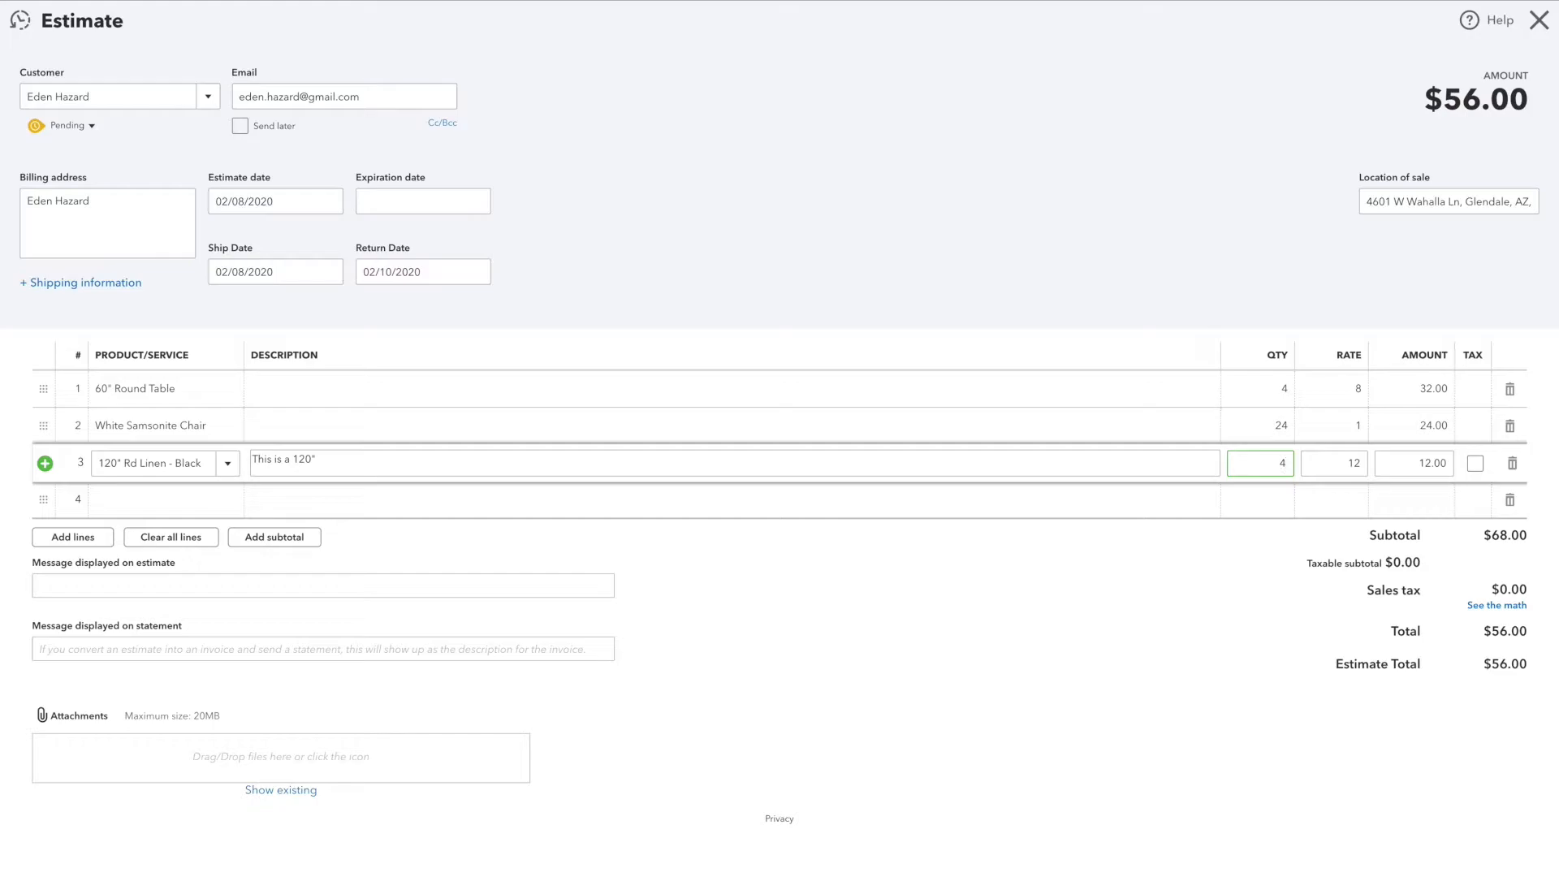
key(Tab)
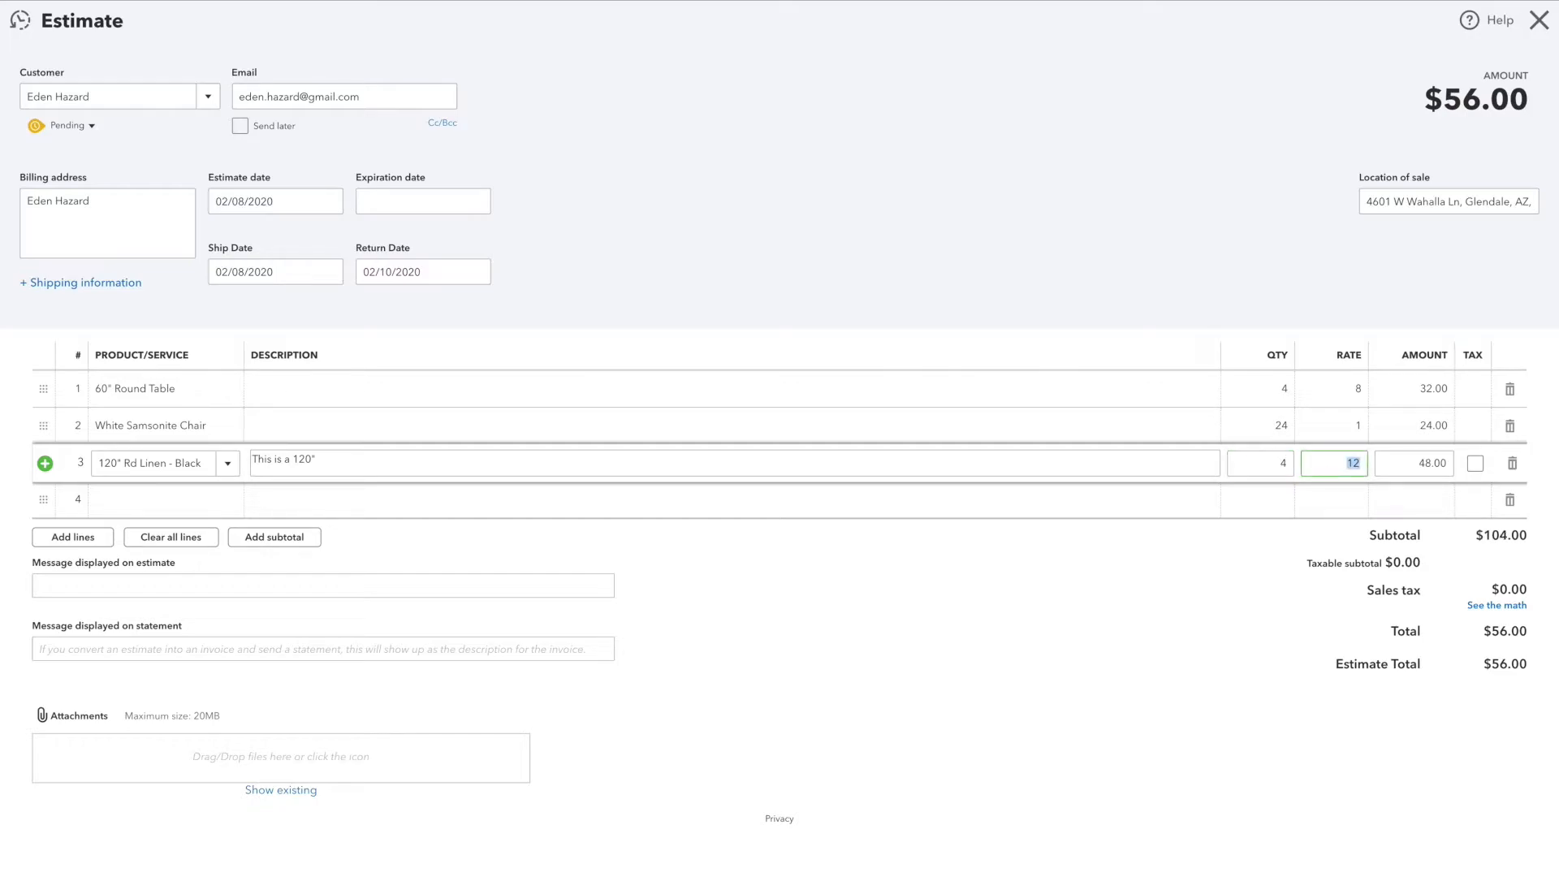
key(Tab)
key(Tab)
key(Tab)
key(Tab)
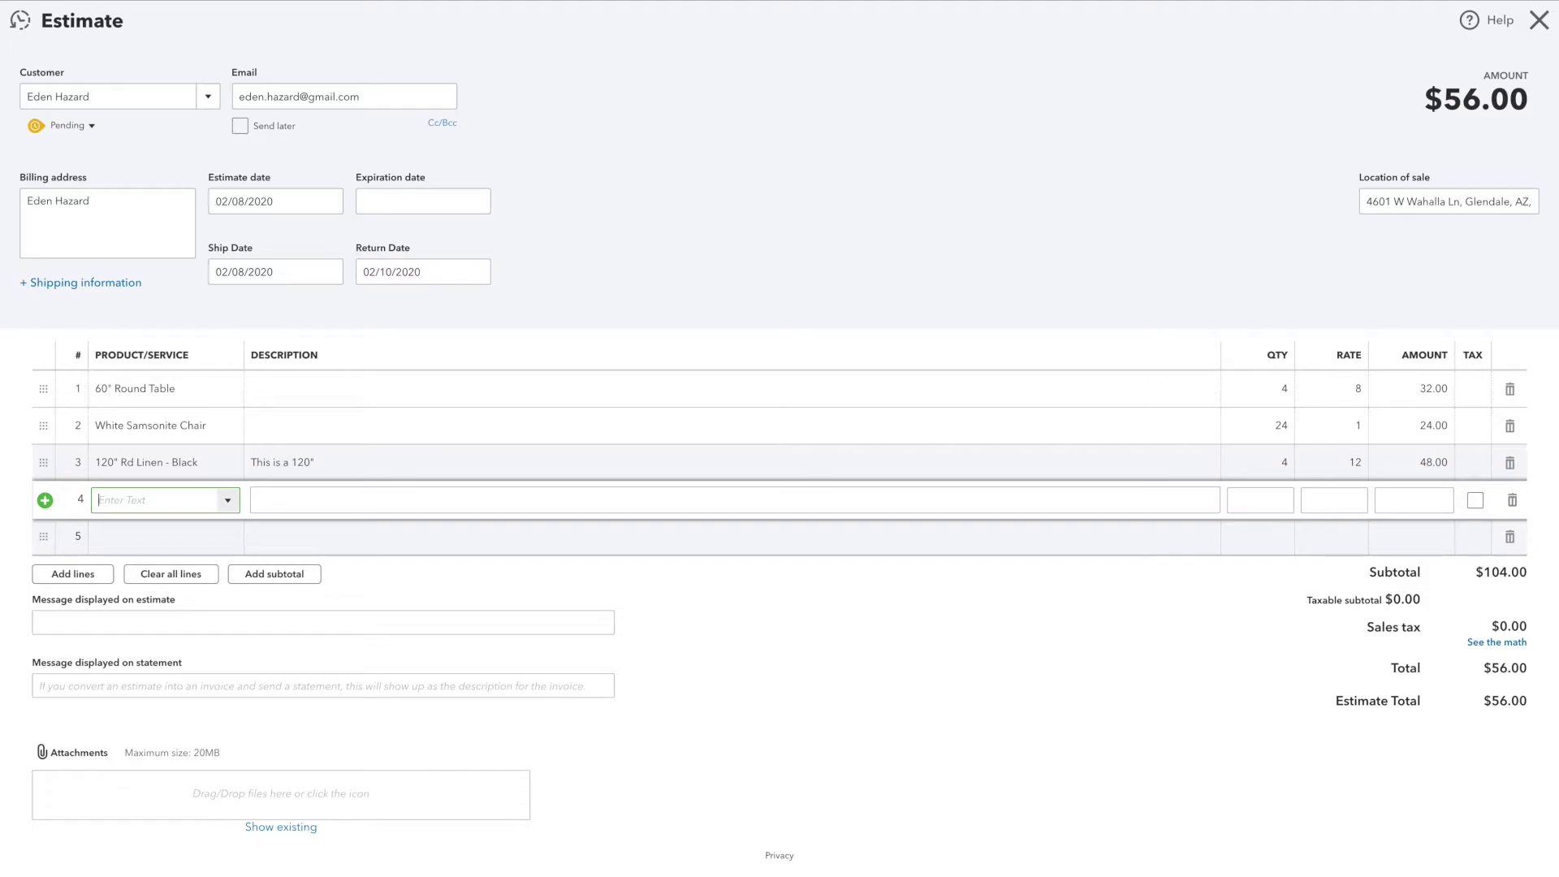
text(deli)
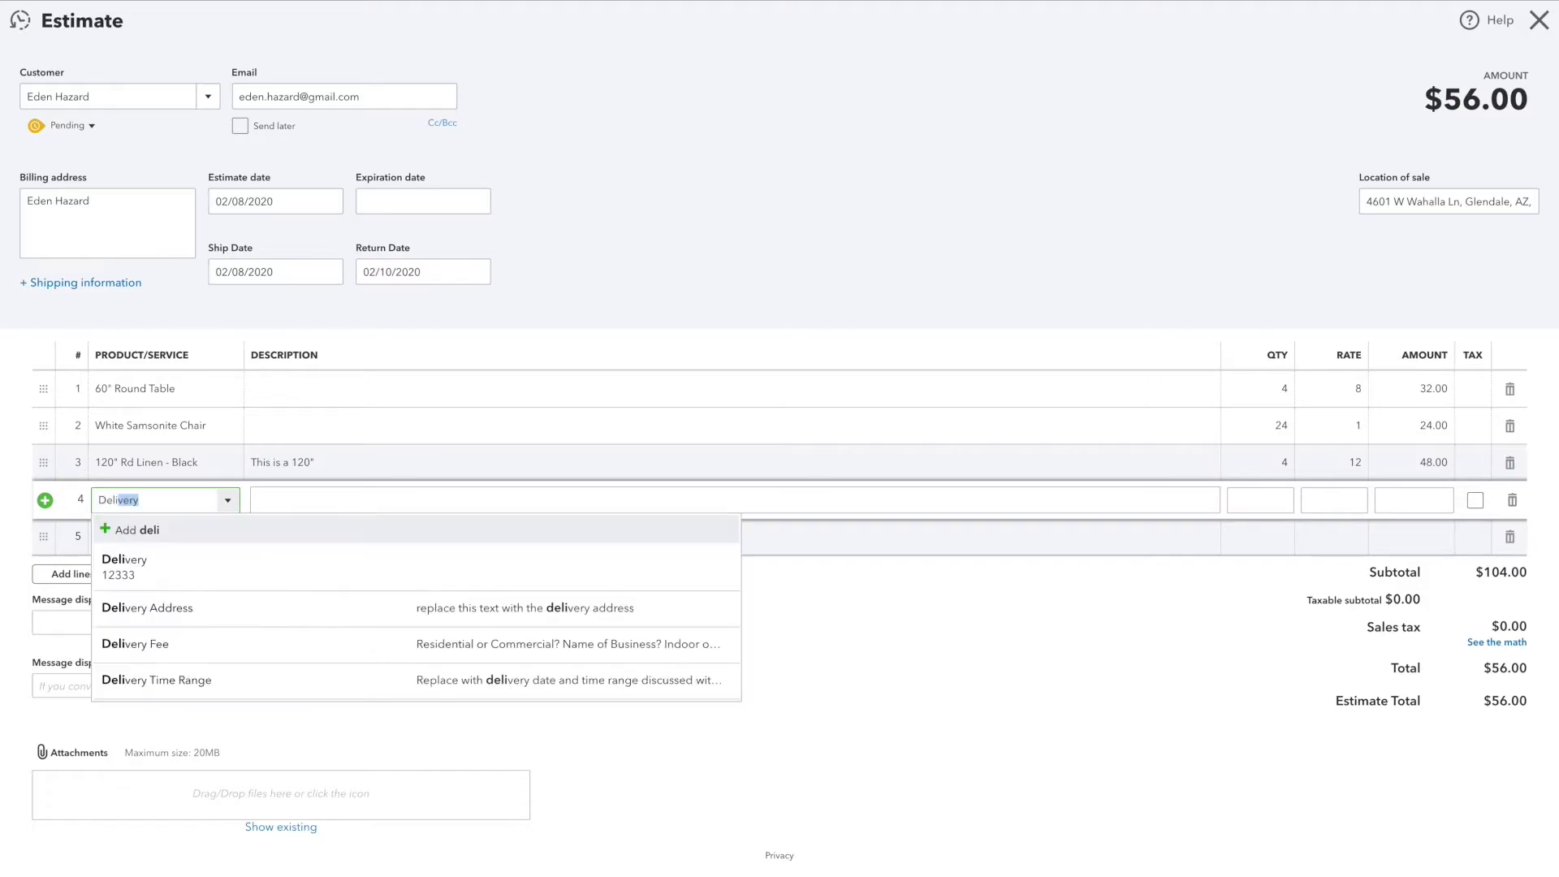
click(162, 654)
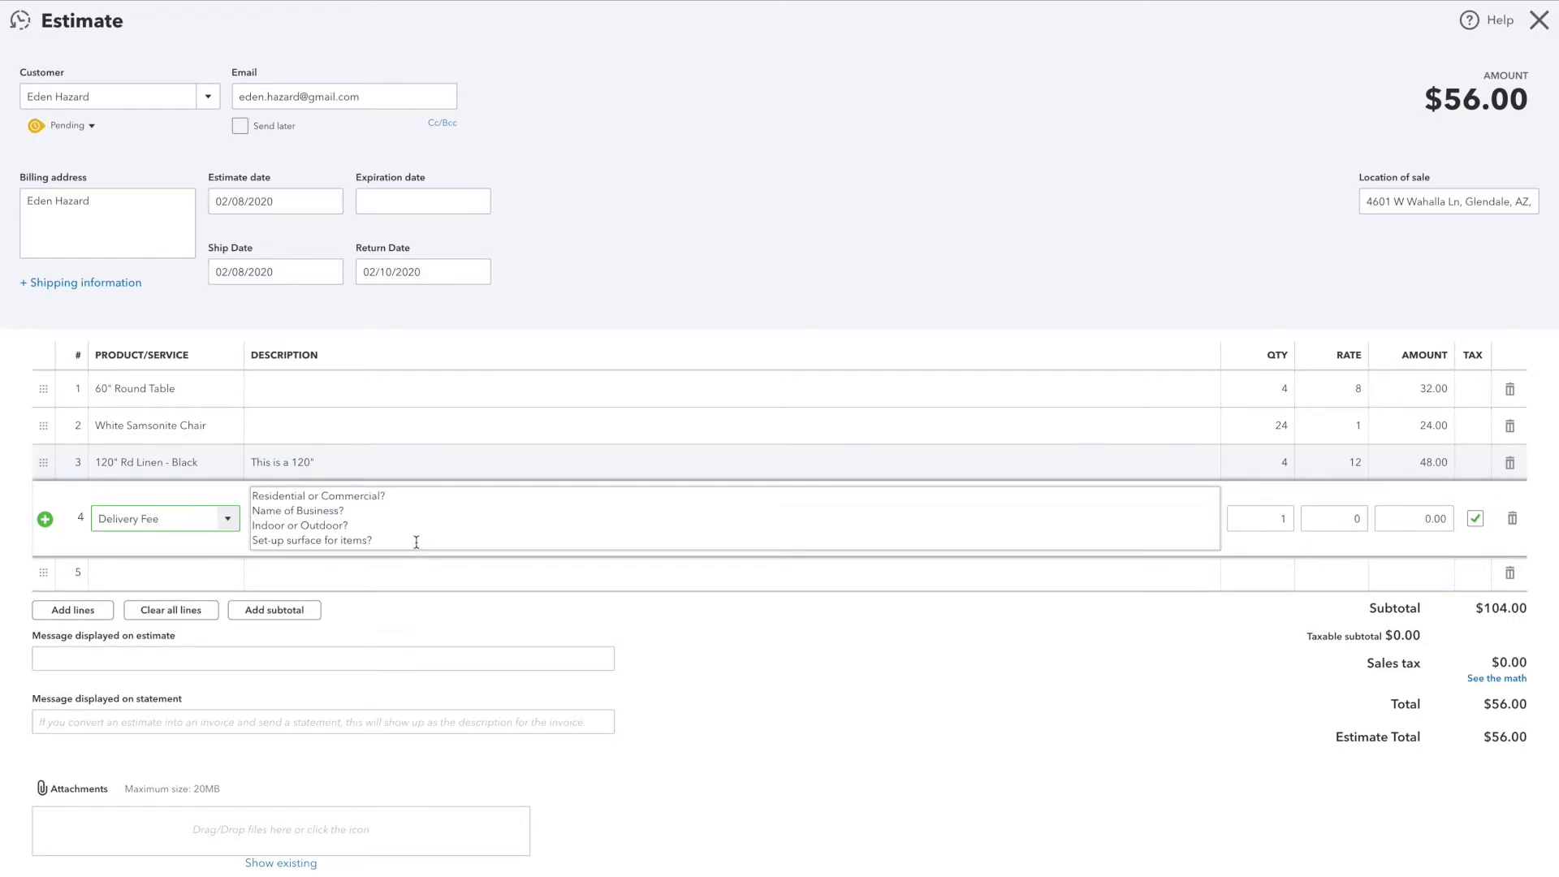
click(410, 501)
key(ctrl+a)
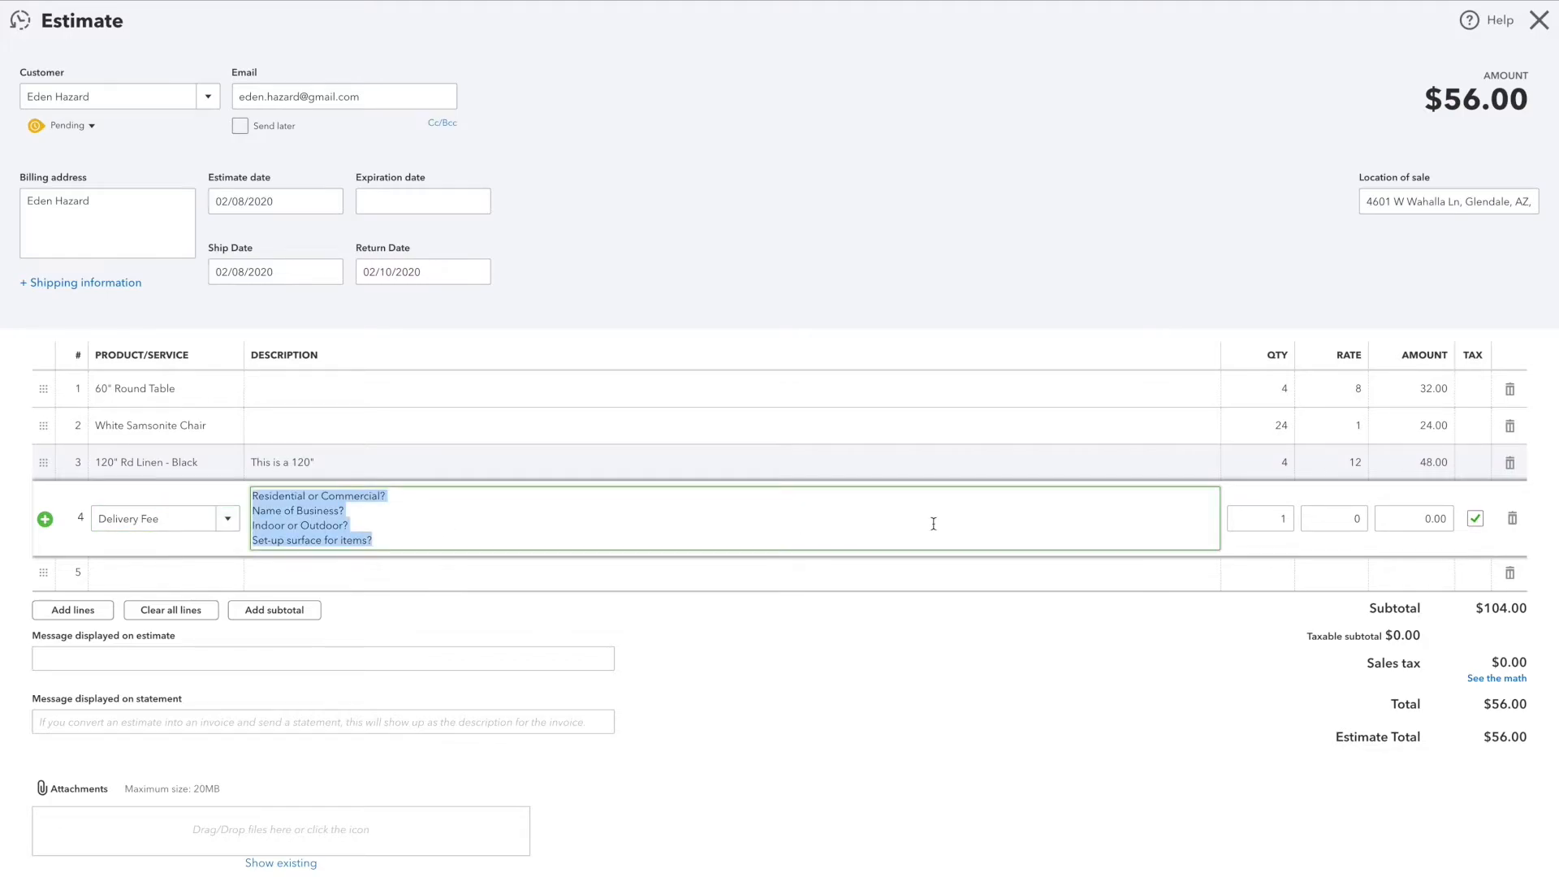
click(1358, 518)
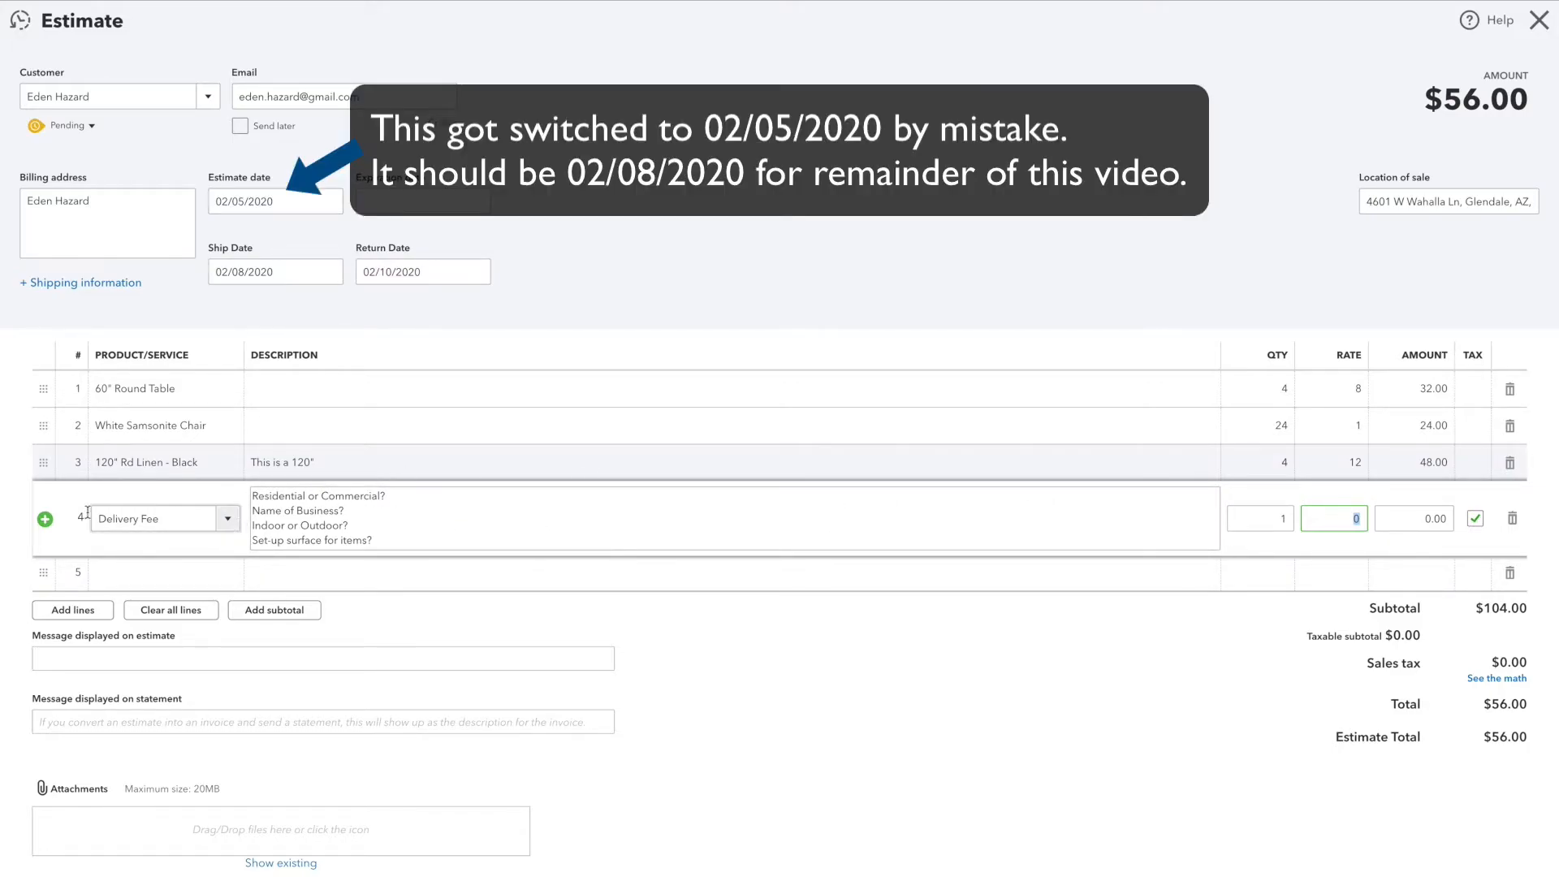
click(1512, 519)
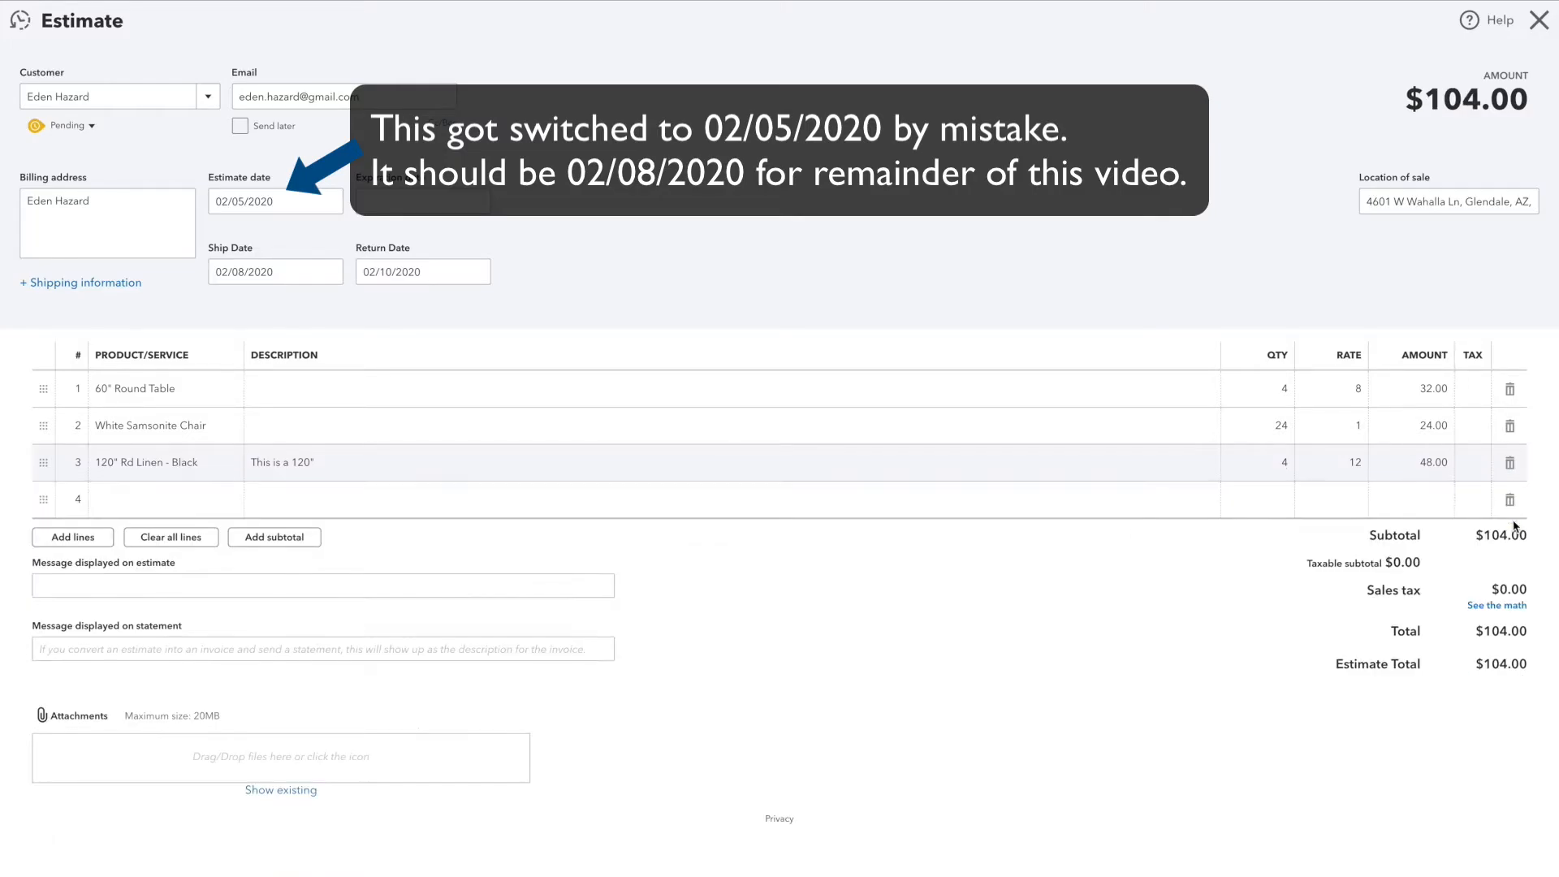
Step: Add the Delivery bundle as the fourth line item of the estimate
click(158, 501)
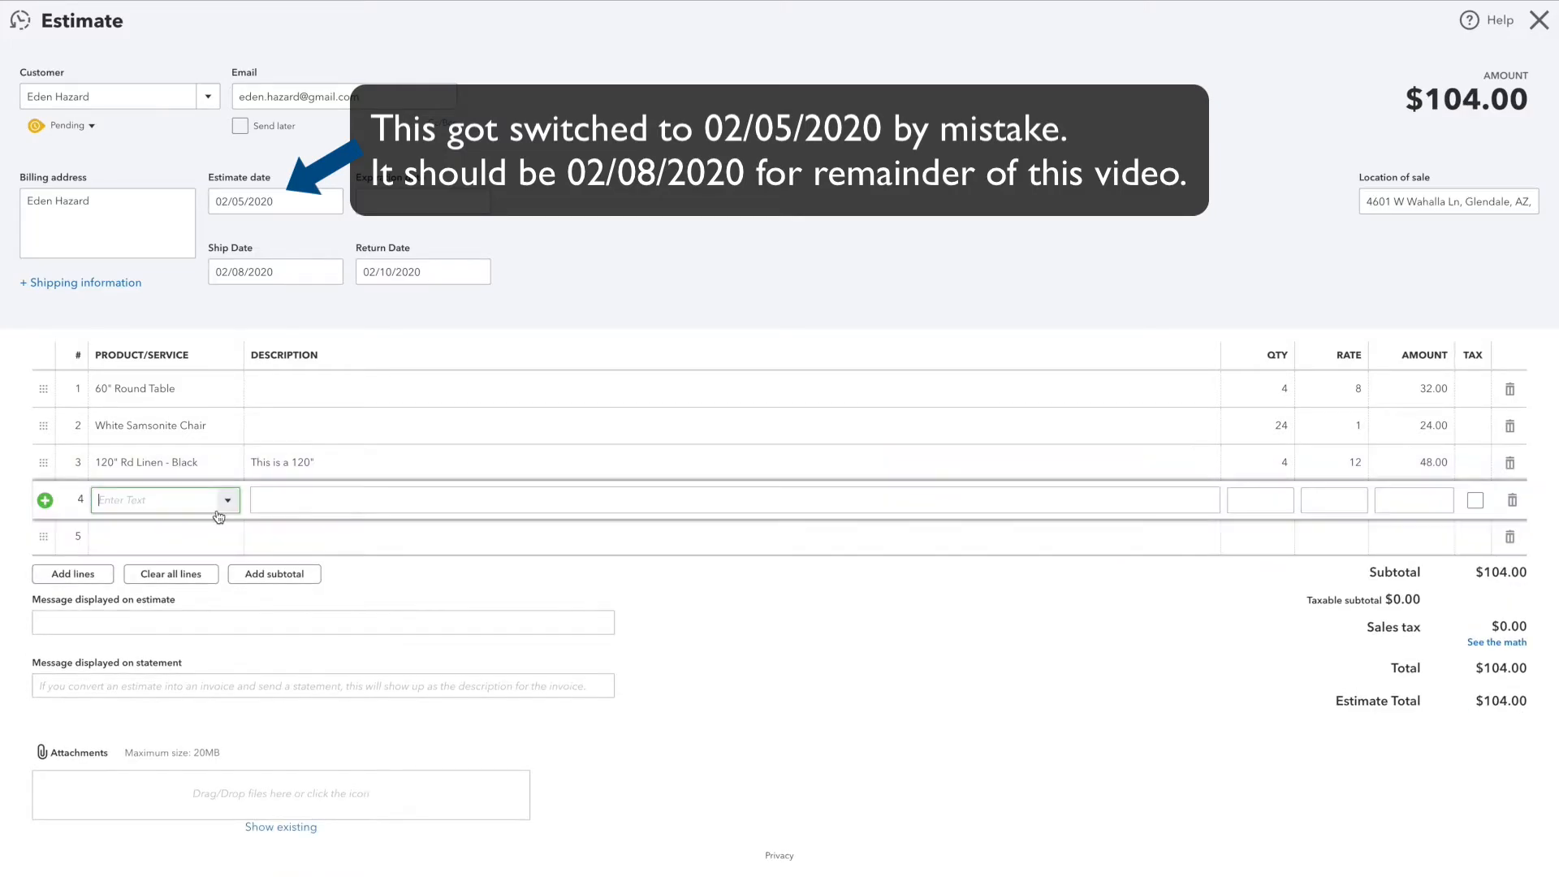
text(del)
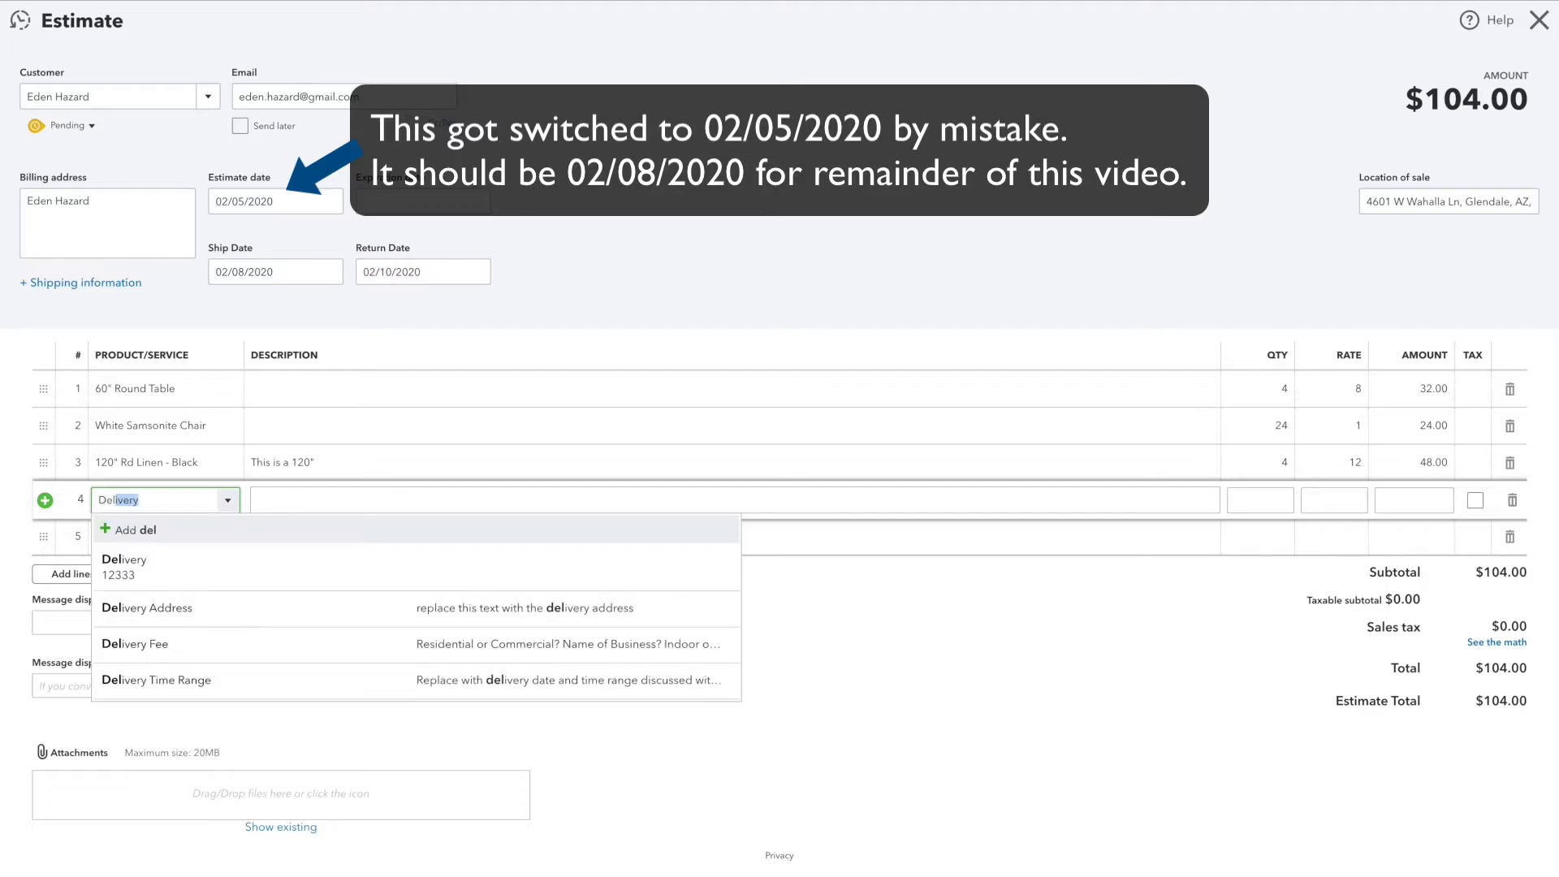
click(169, 569)
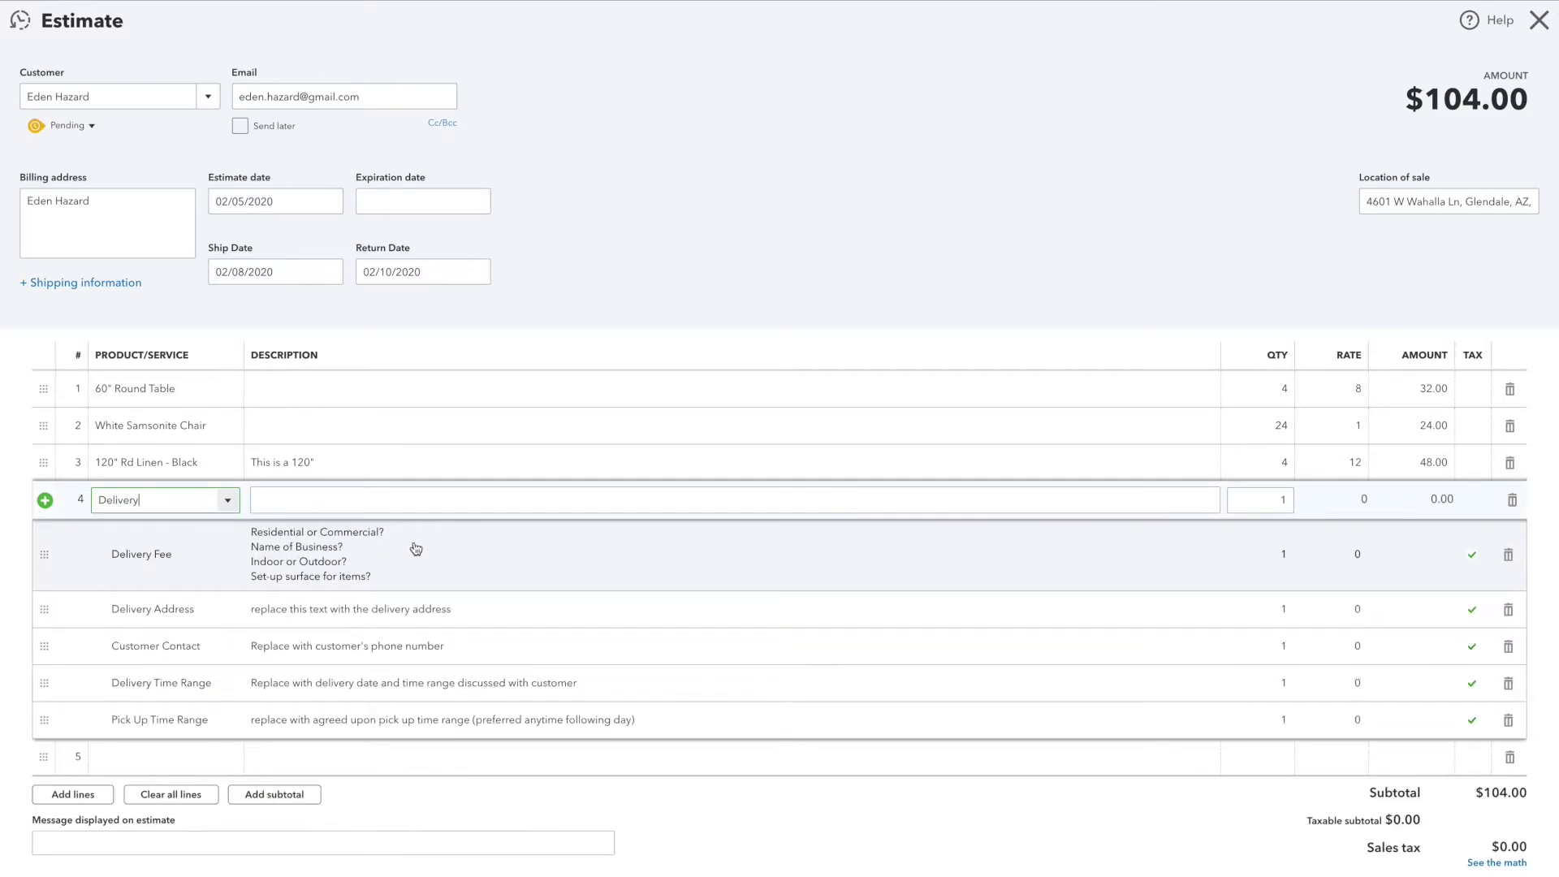
Step: Examine the Delivery Fee description's questions on property type, business name, indoor or outdoor location and set-up surface
scroll(415, 549, down, 1)
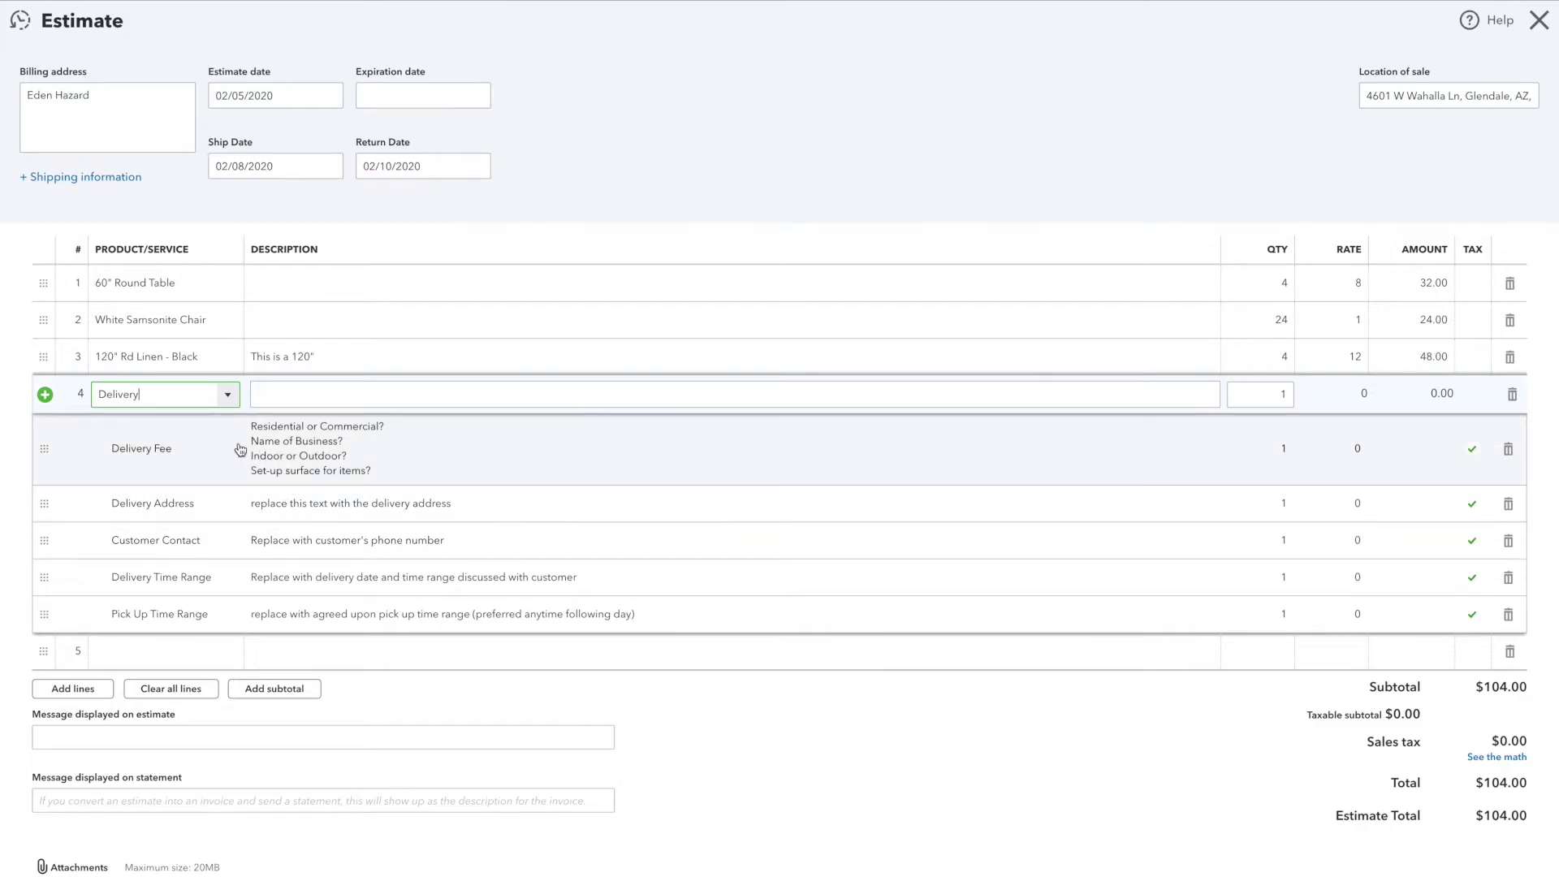
scroll(278, 453, down, 1)
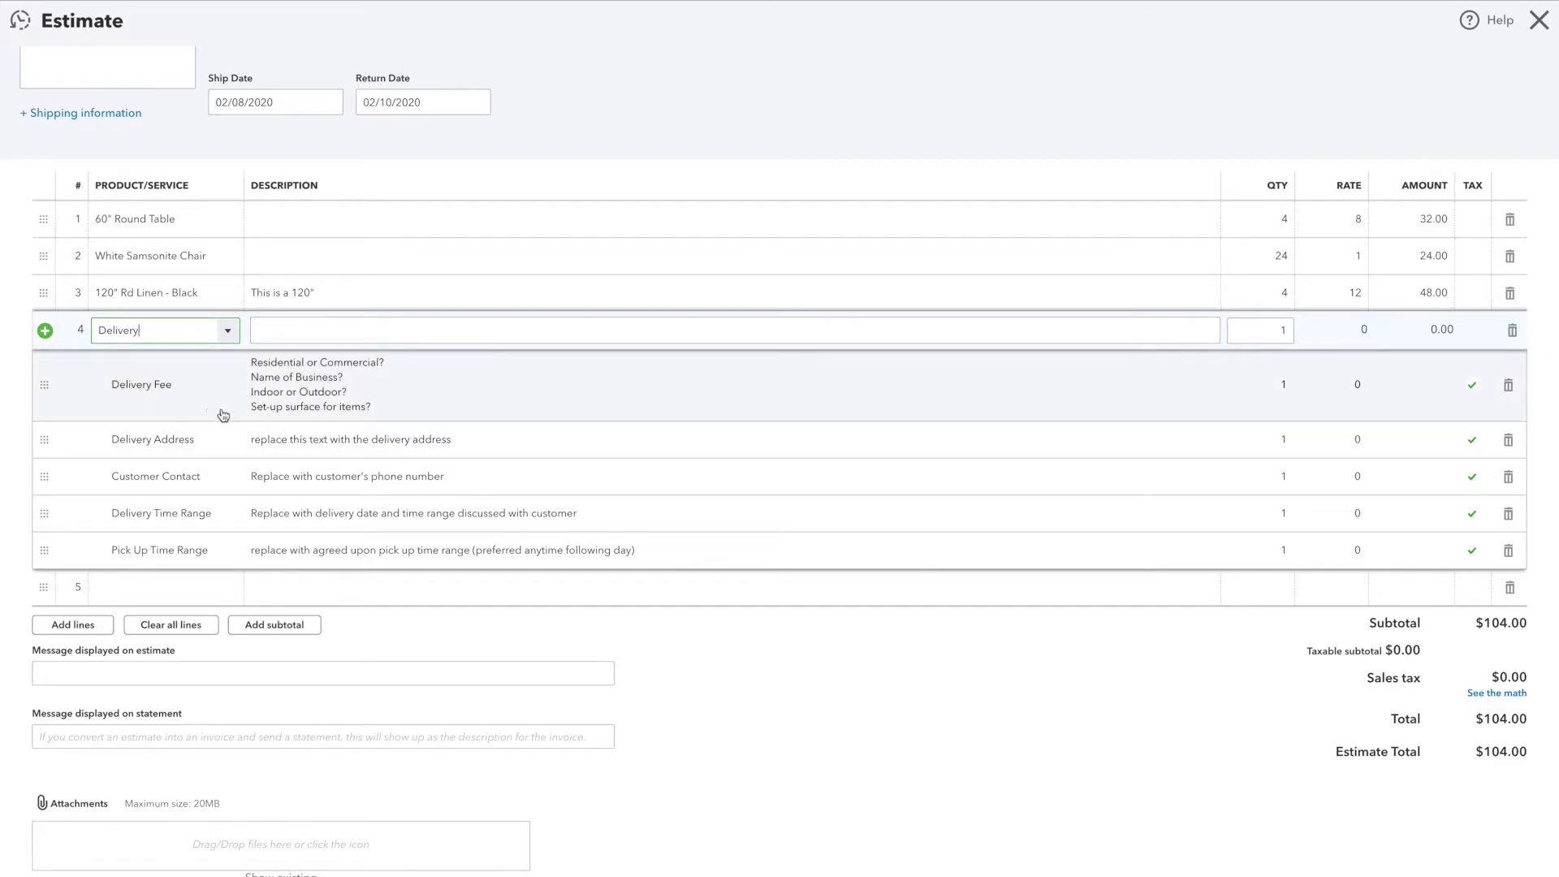
click(386, 365)
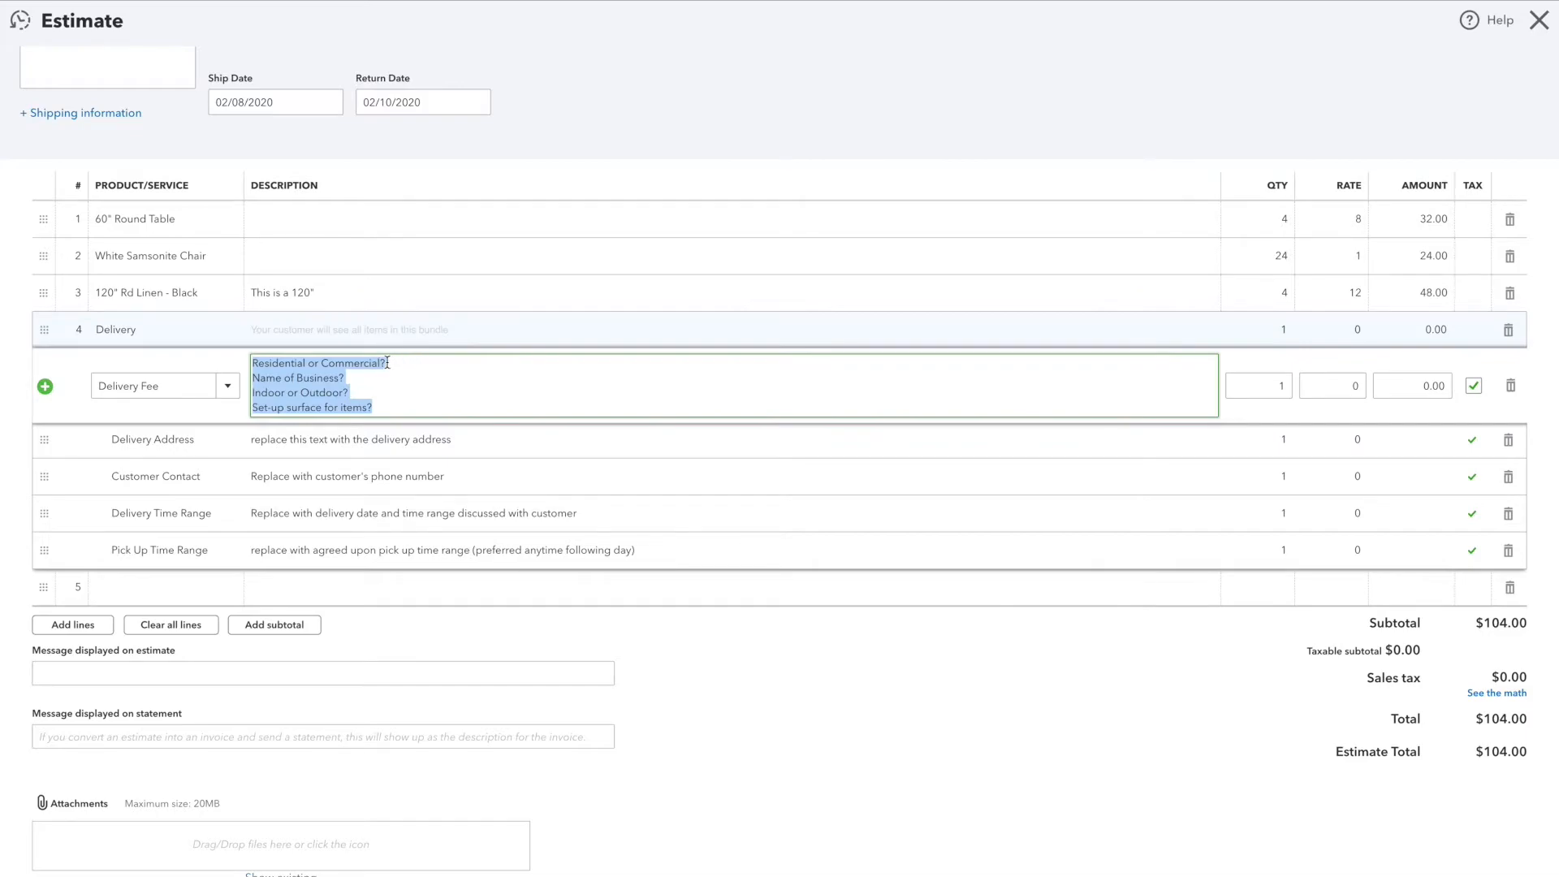
click(388, 363)
drag(355, 376, 236, 375)
click(282, 379)
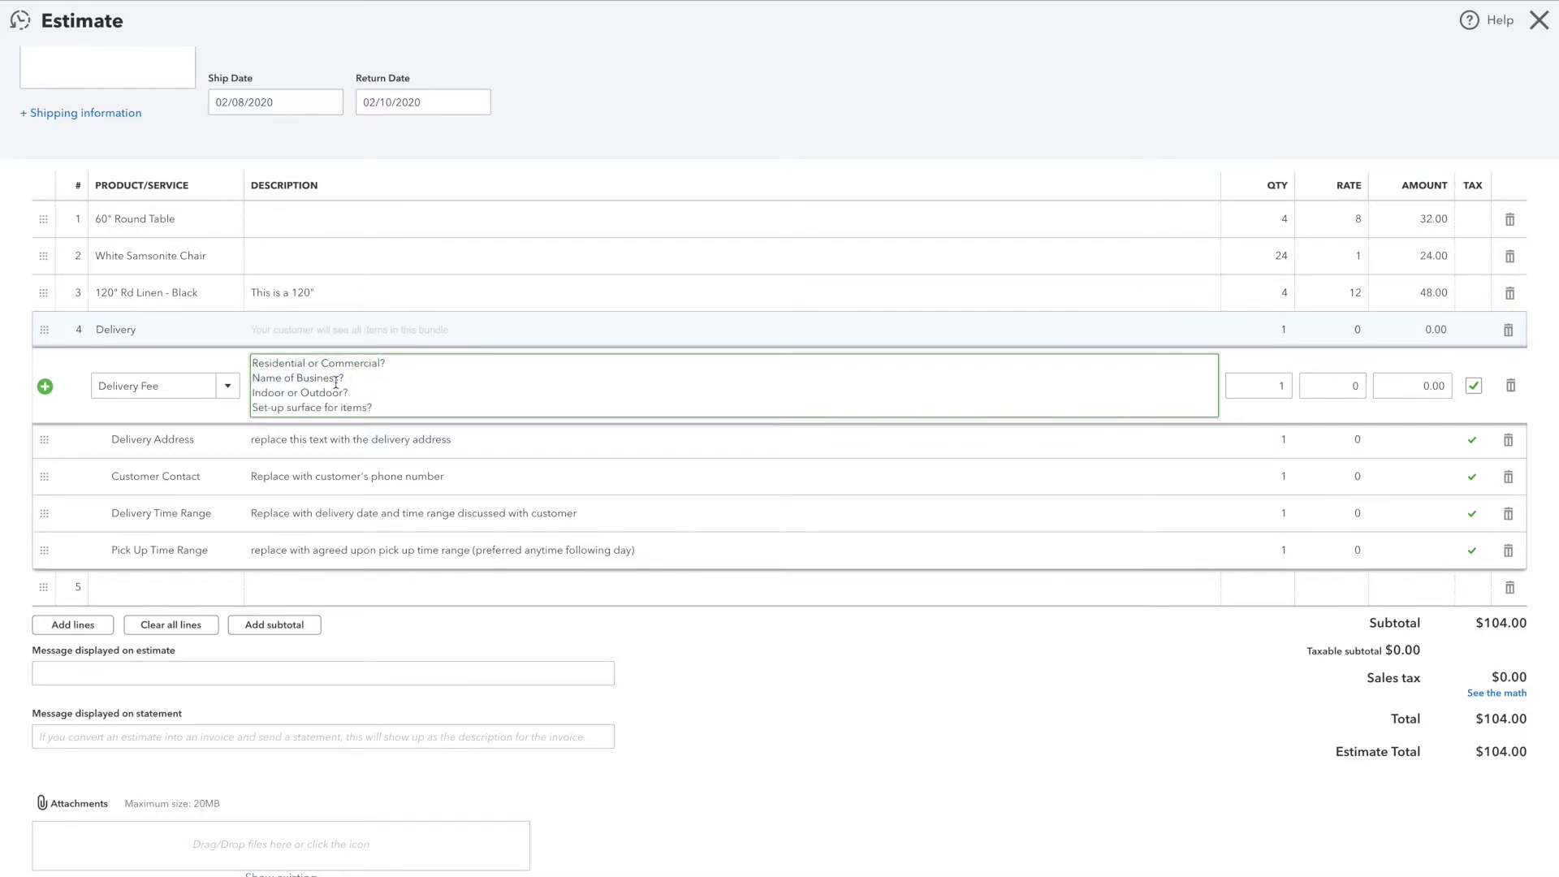
drag(353, 394, 249, 394)
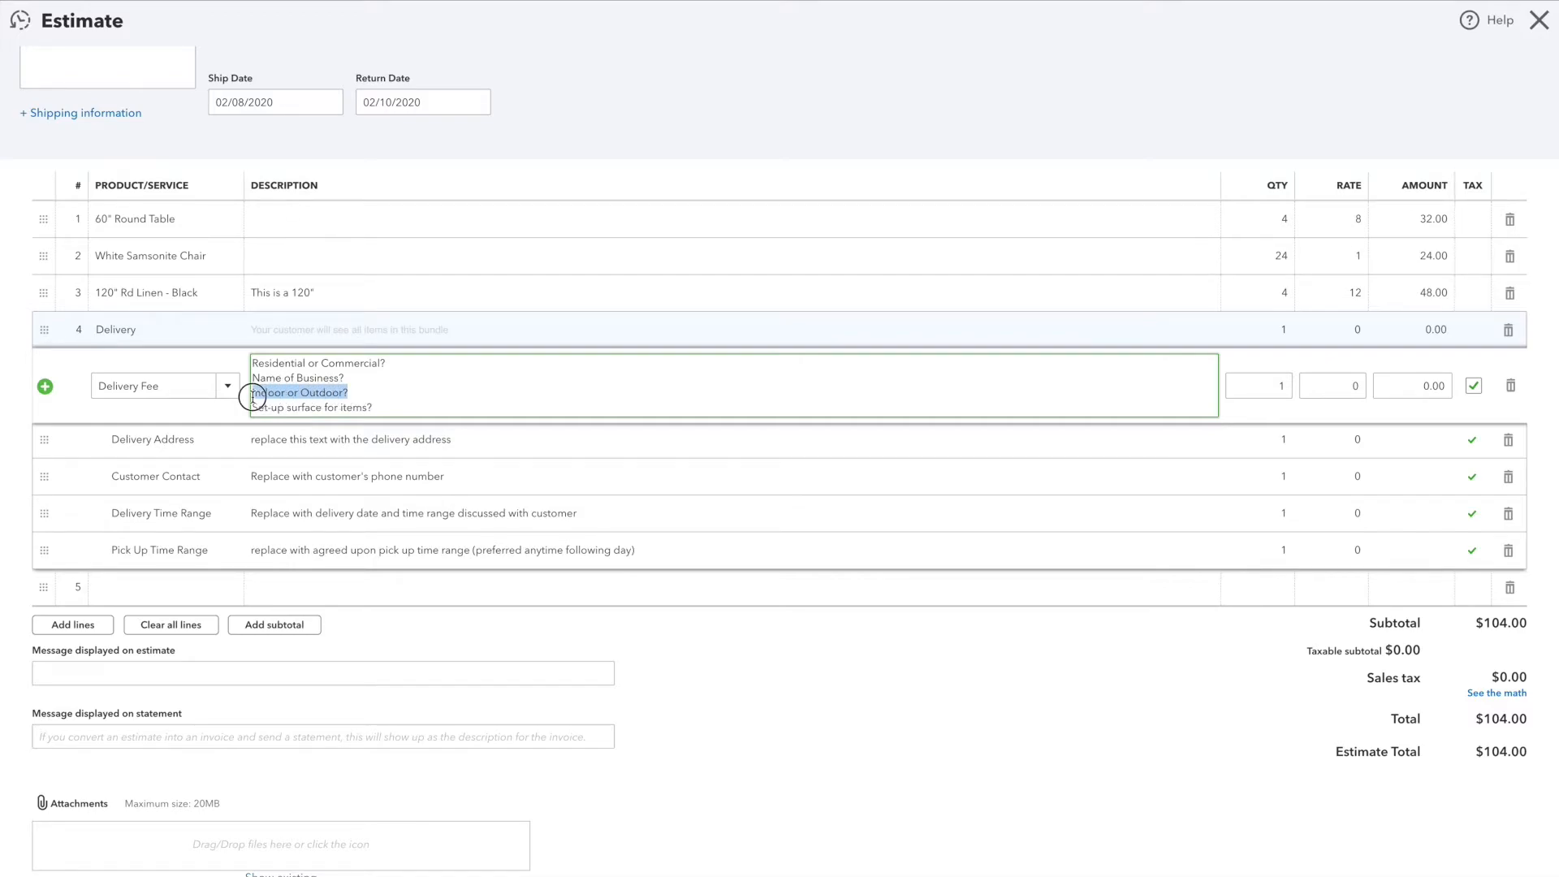
click(334, 409)
mouse_move(257, 411)
mouse_down()
mouse_move(366, 407)
mouse_move(286, 411)
mouse_up()
click(358, 410)
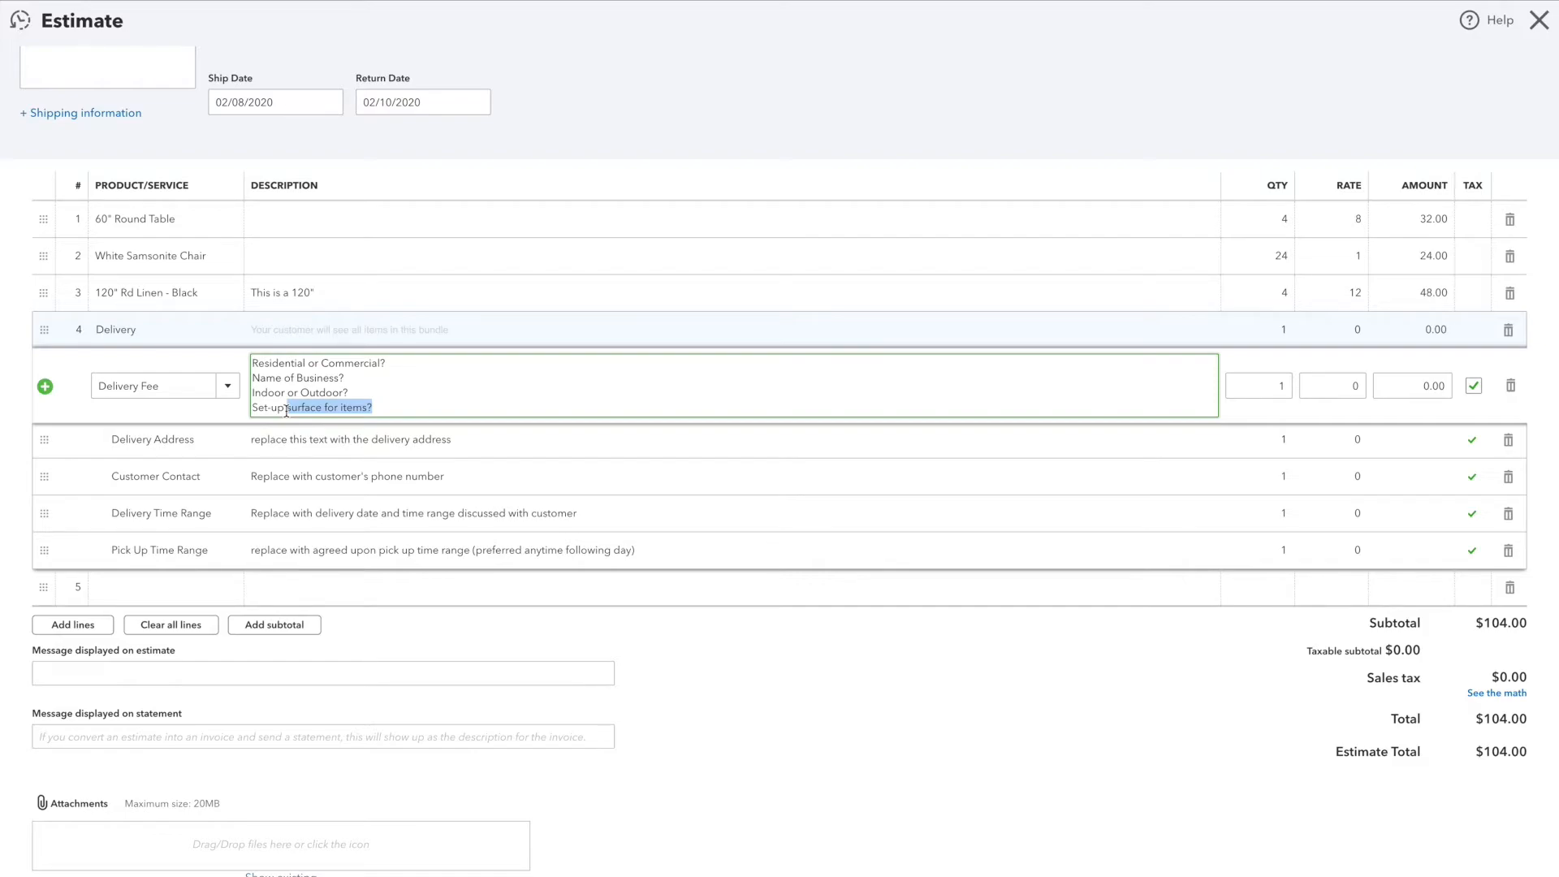
scroll(349, 402, up, 1)
click(412, 406)
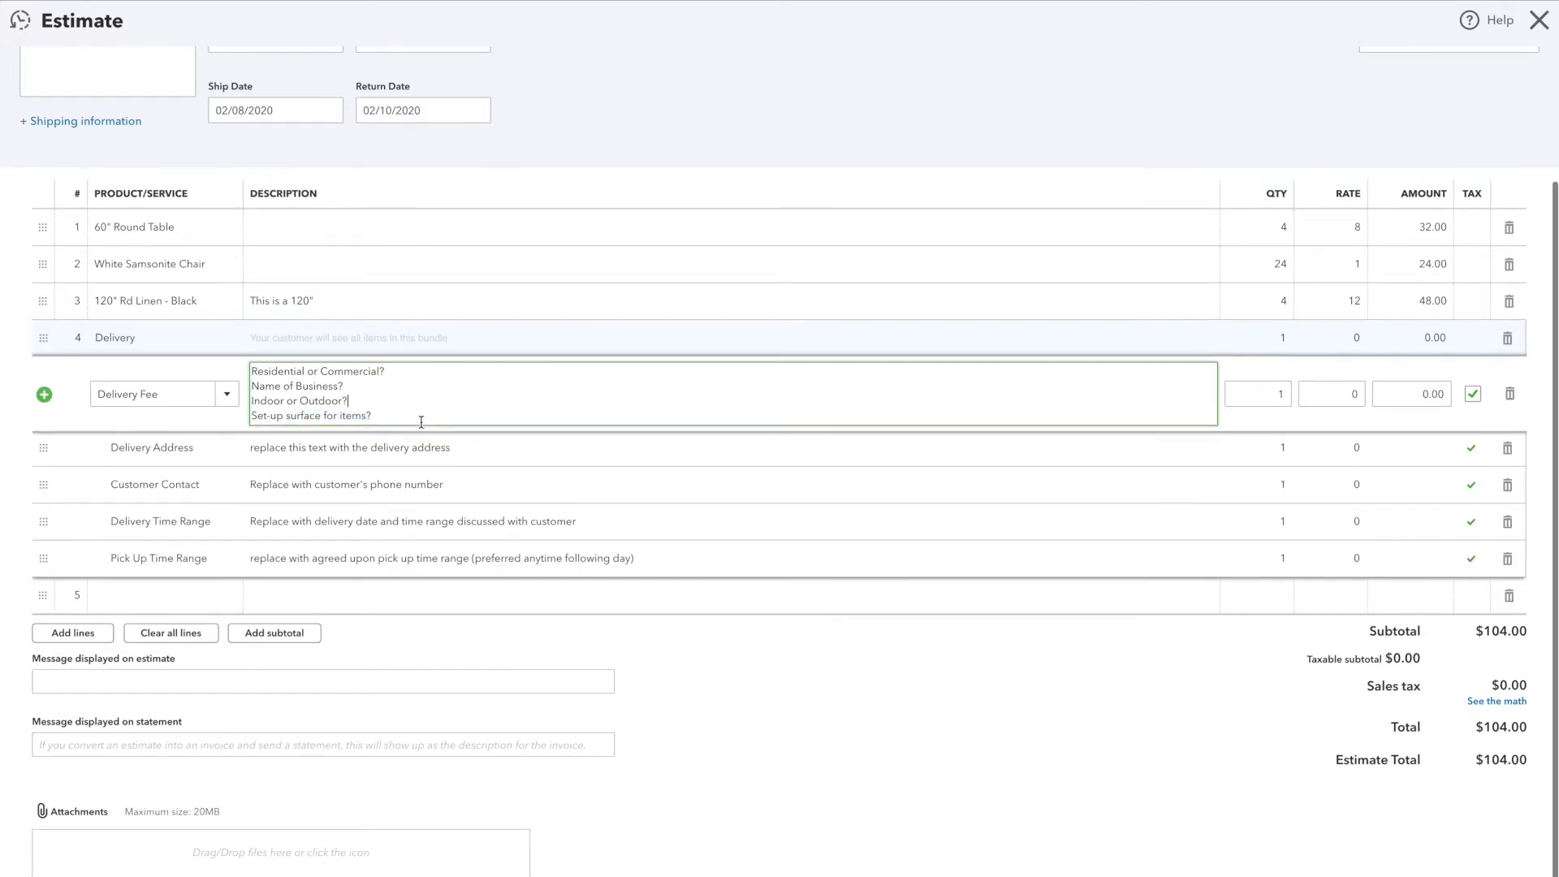
Step: Replace the Delivery Fee description with three lines reading Residential, Outdoor and Grass
drag(389, 373, 213, 364)
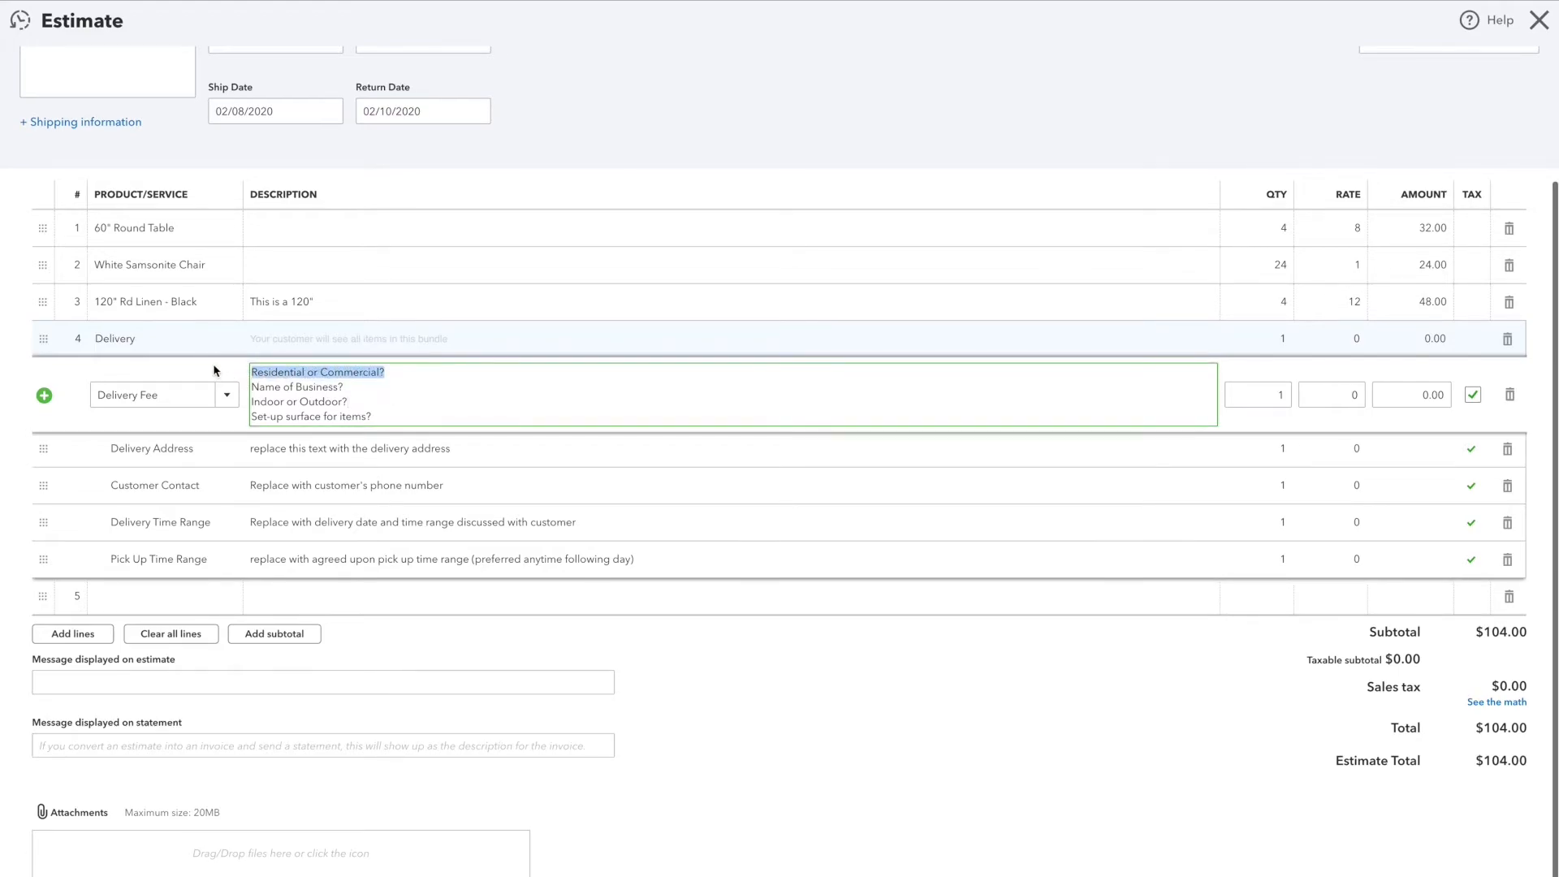
text(Residential)
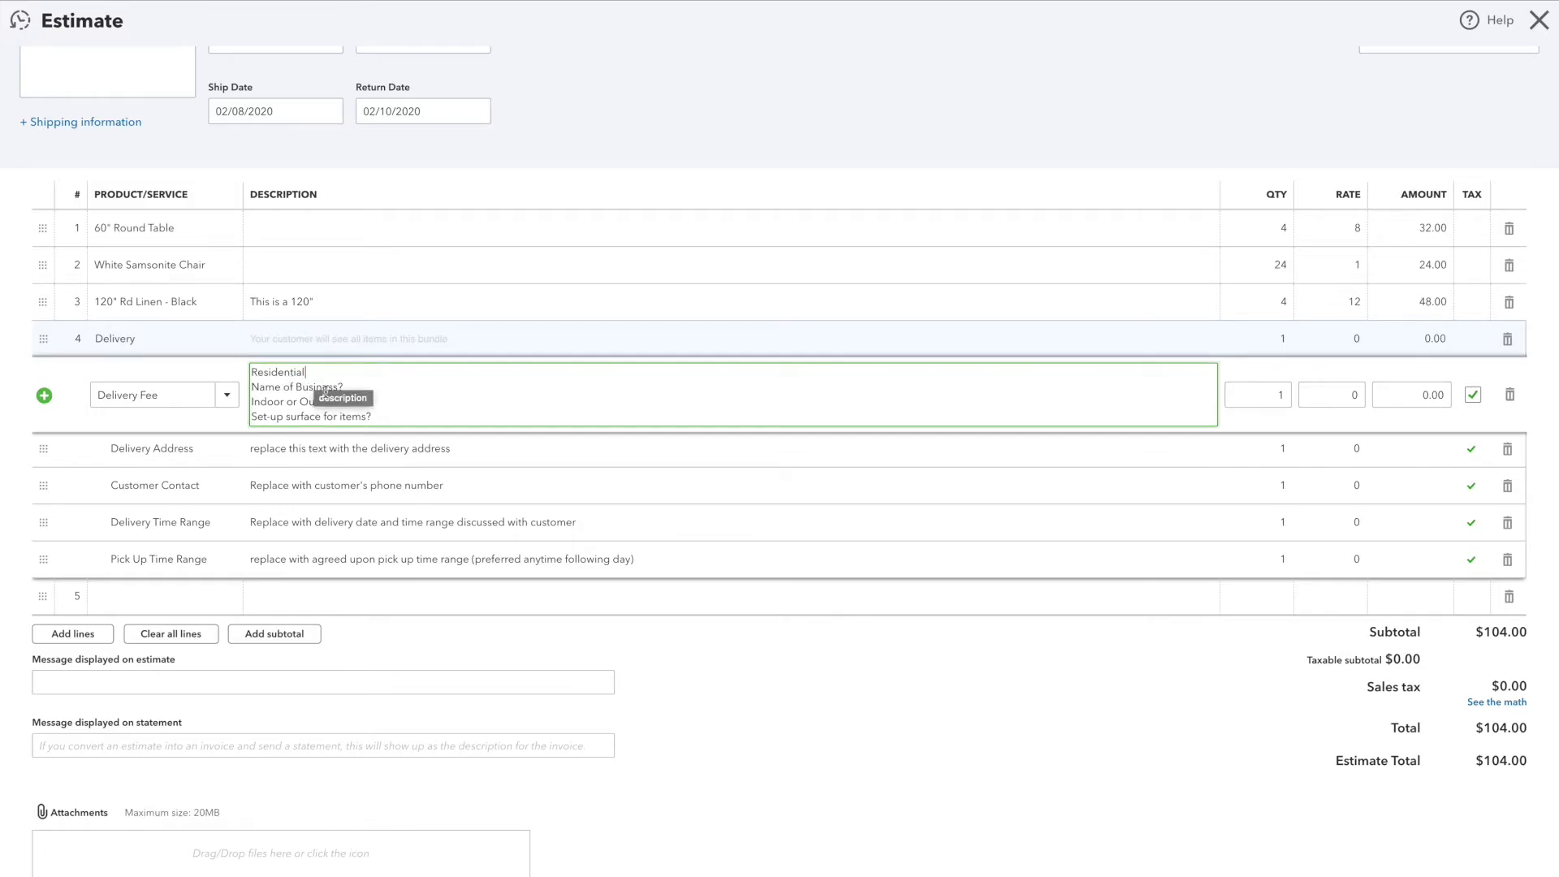
key(Return)
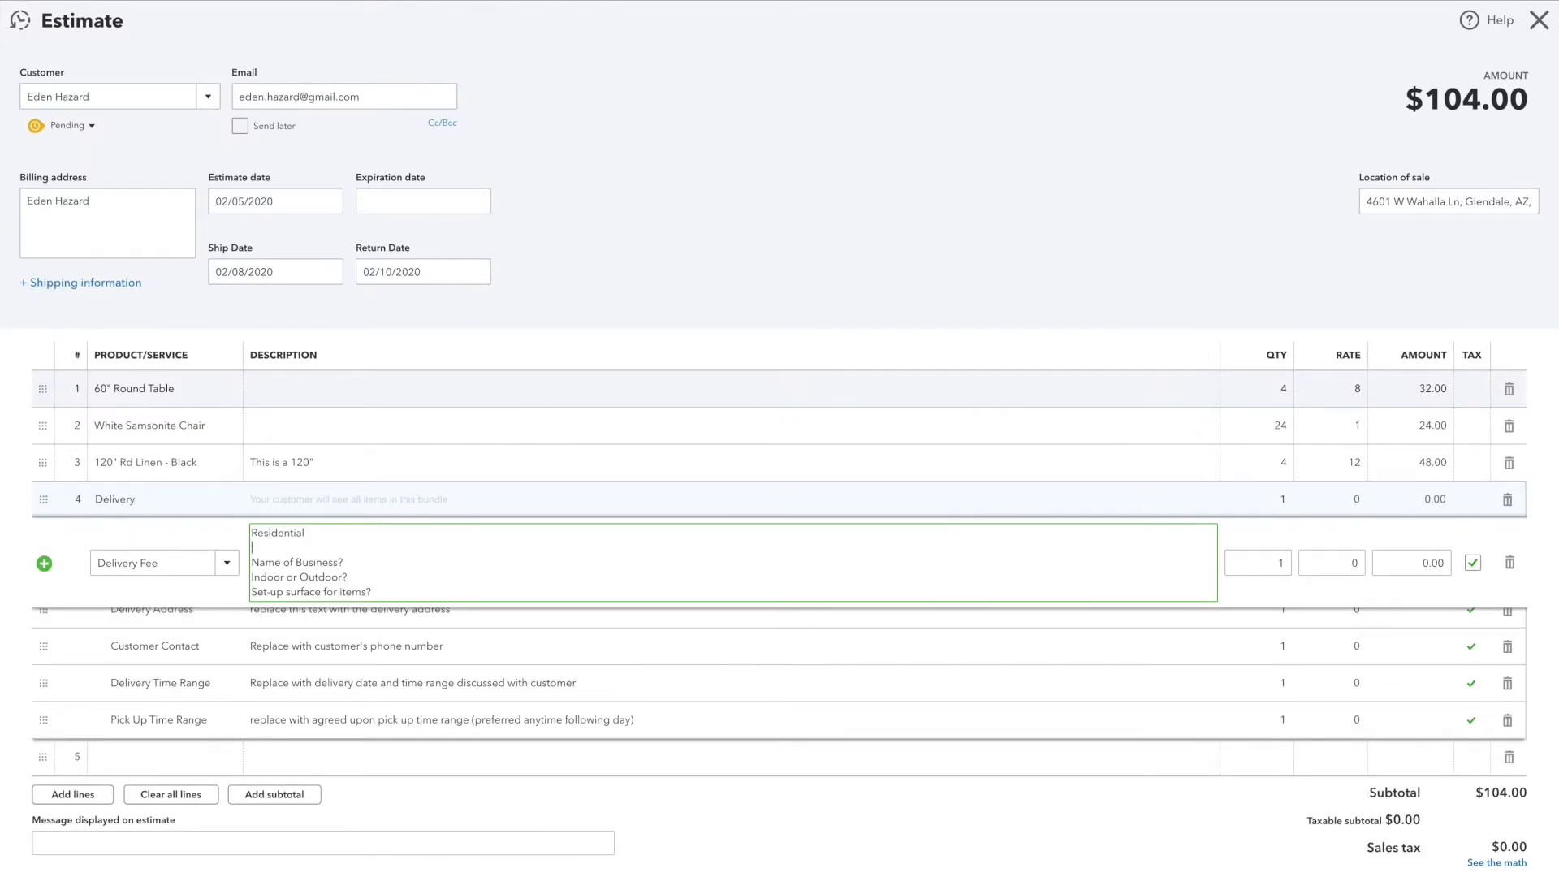
text(Gate Code?)
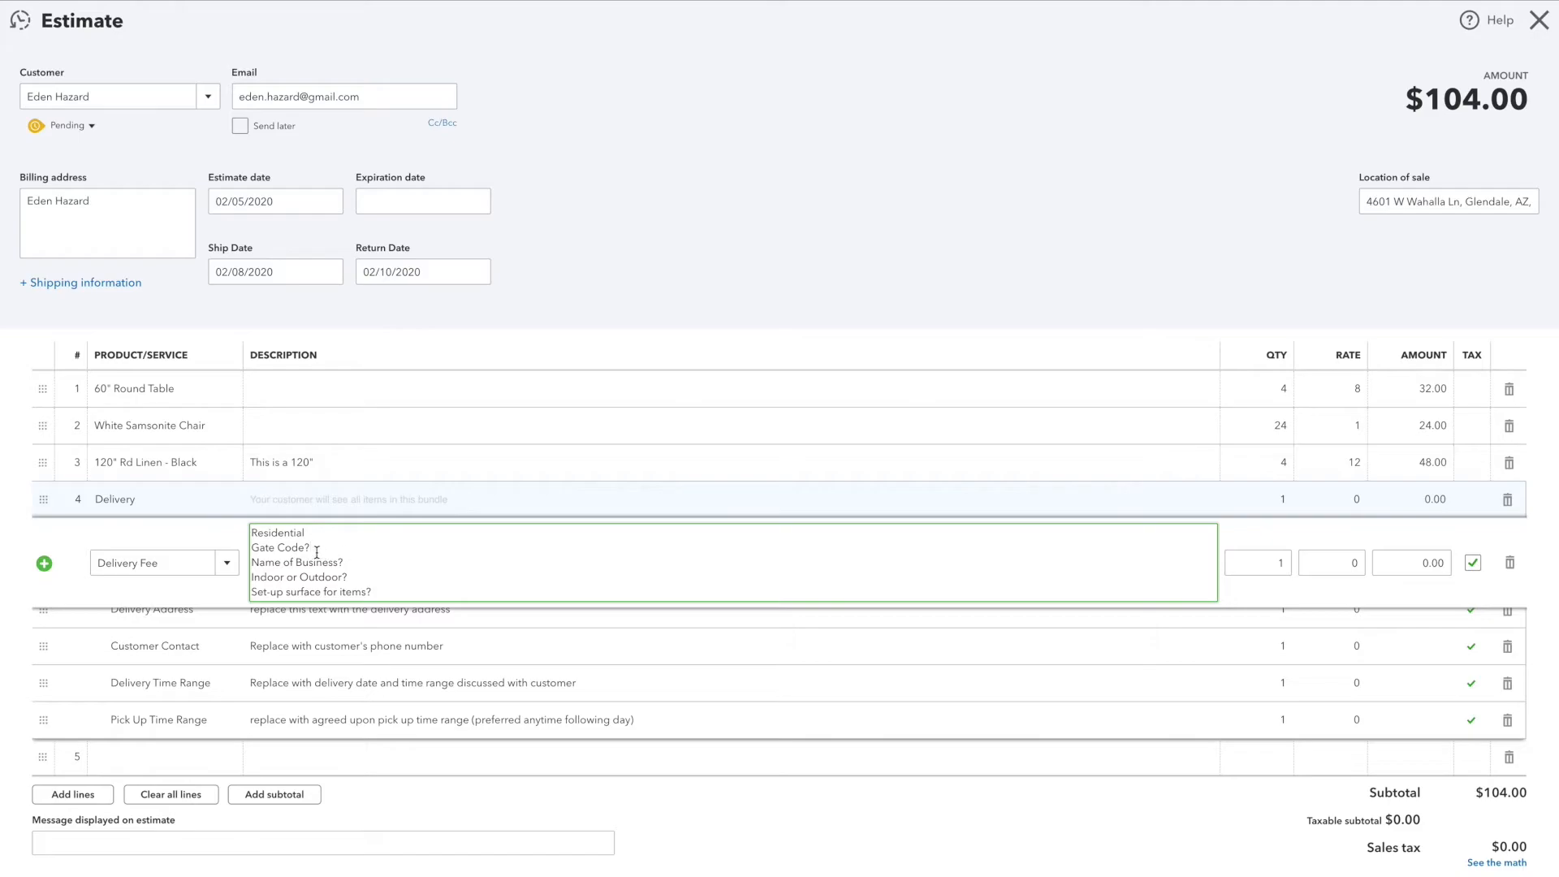
drag(317, 551, 249, 553)
key(BackSpace)
key(BackSpace)
text(Outdoor)
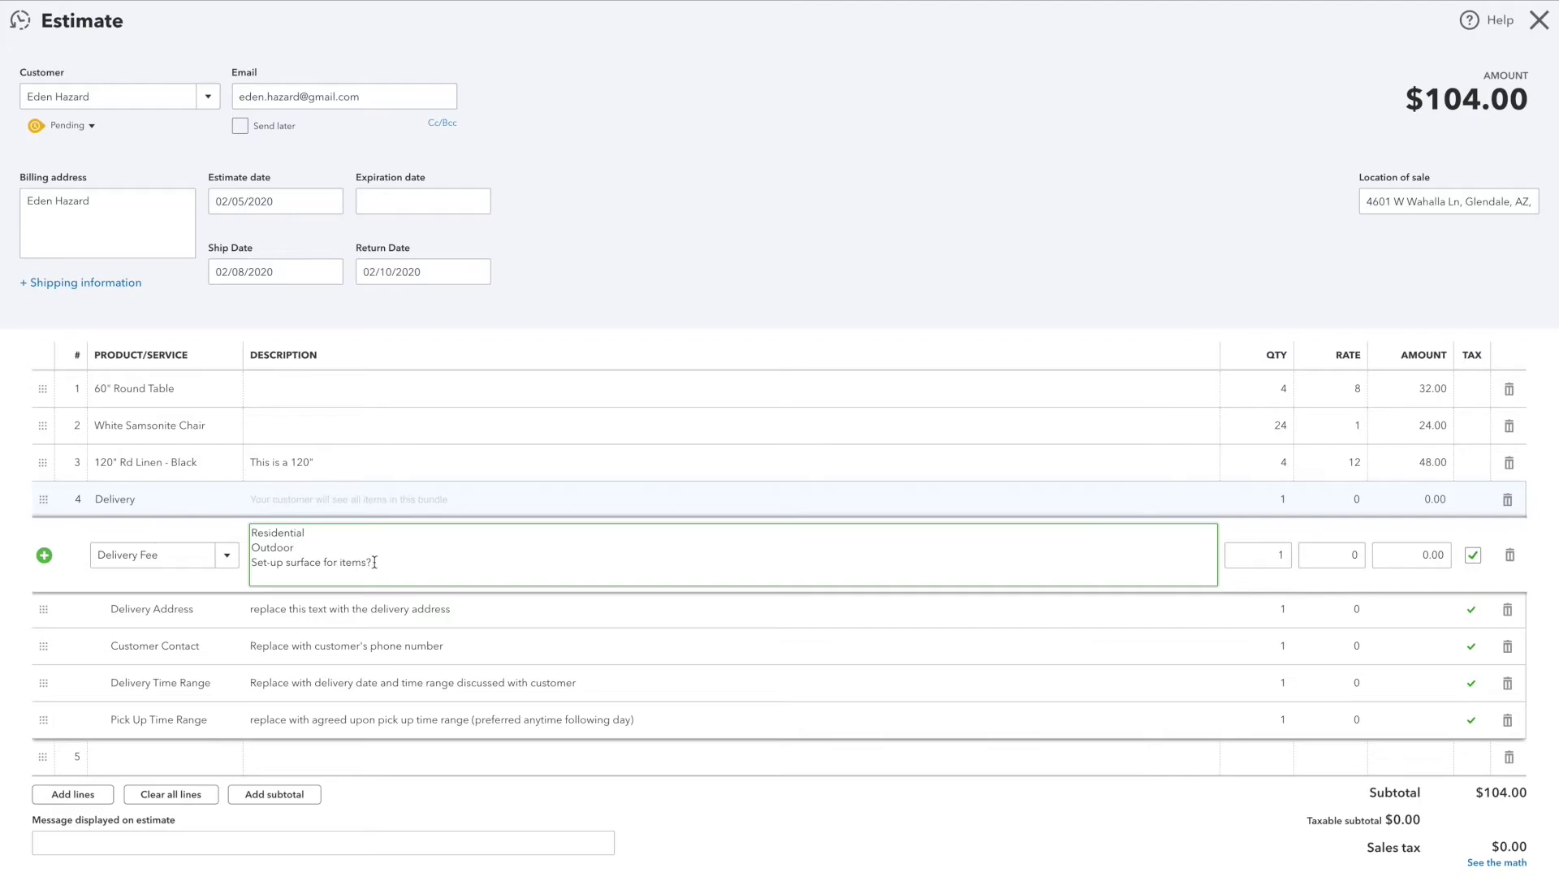
drag(374, 562, 247, 573)
text(Grass)
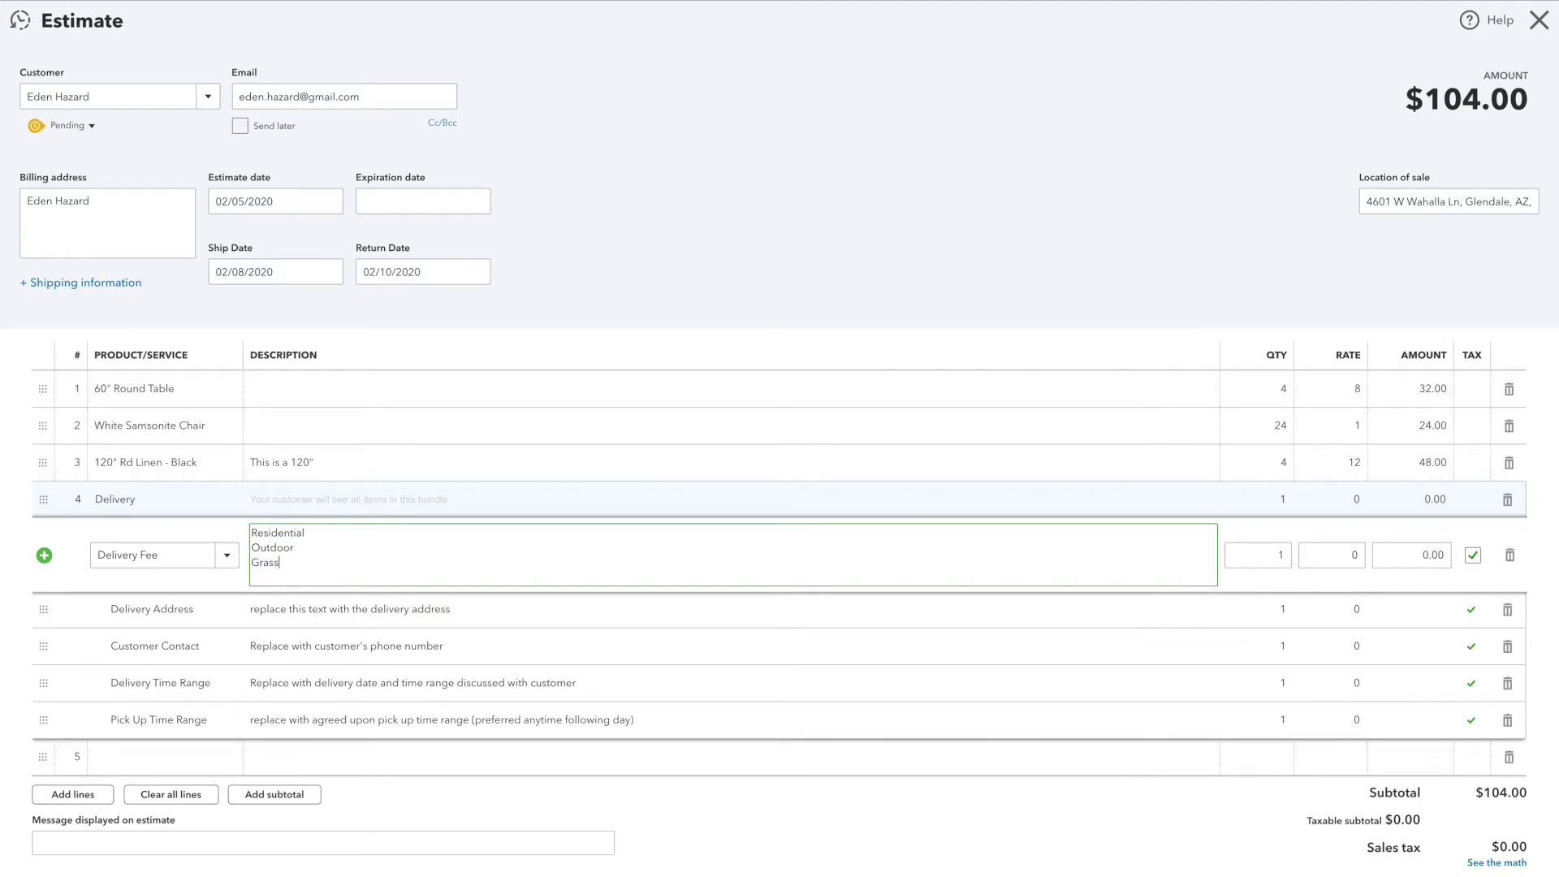
Step: Set the Delivery Fee rate to 55
click(1354, 557)
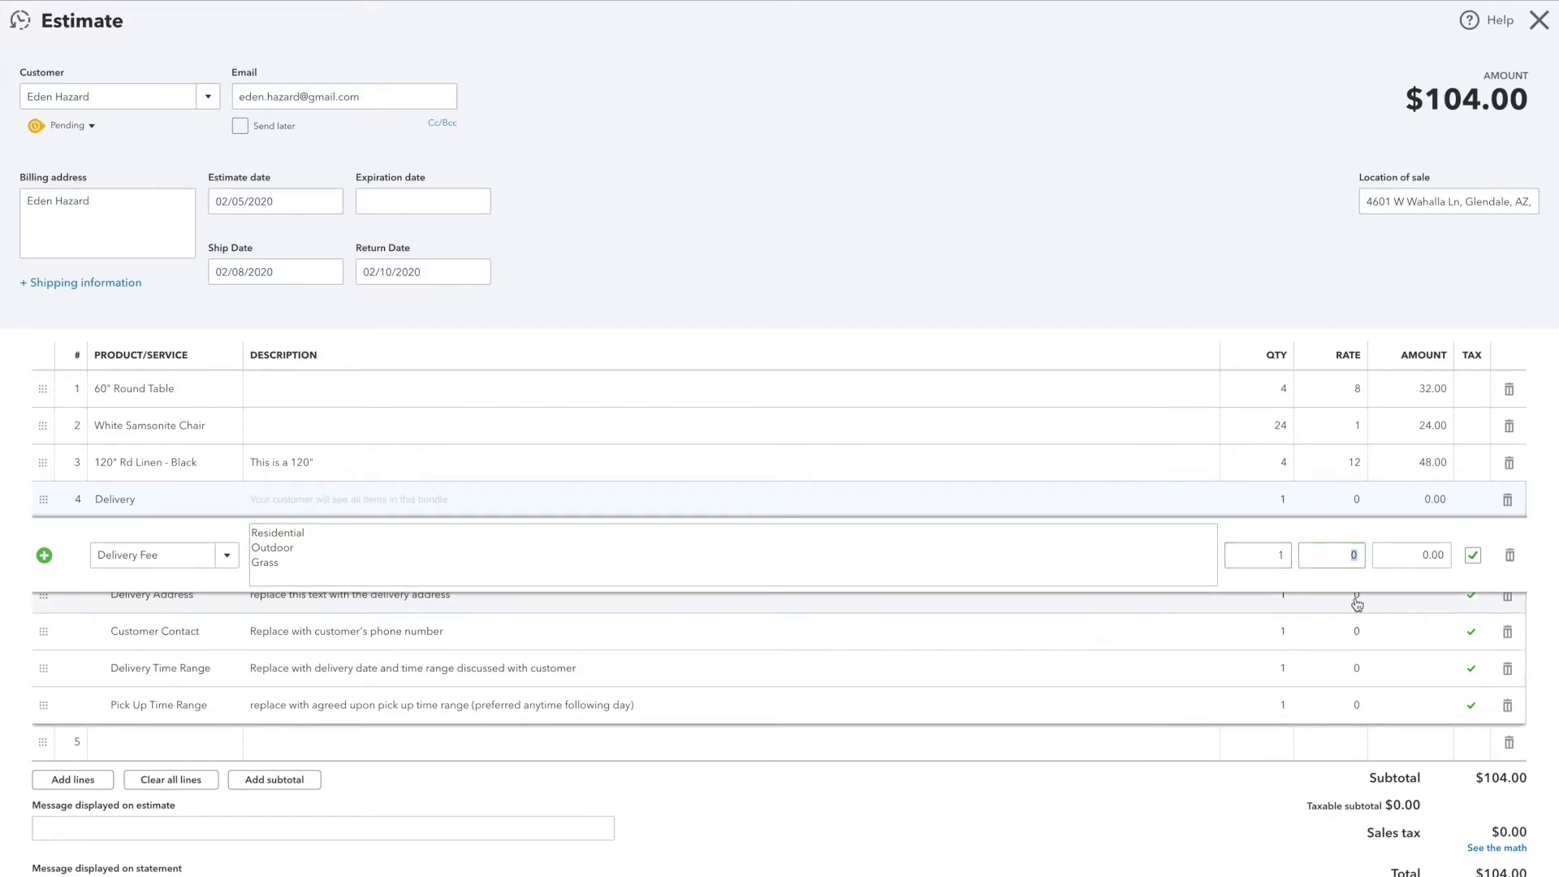
text(55)
key(Tab)
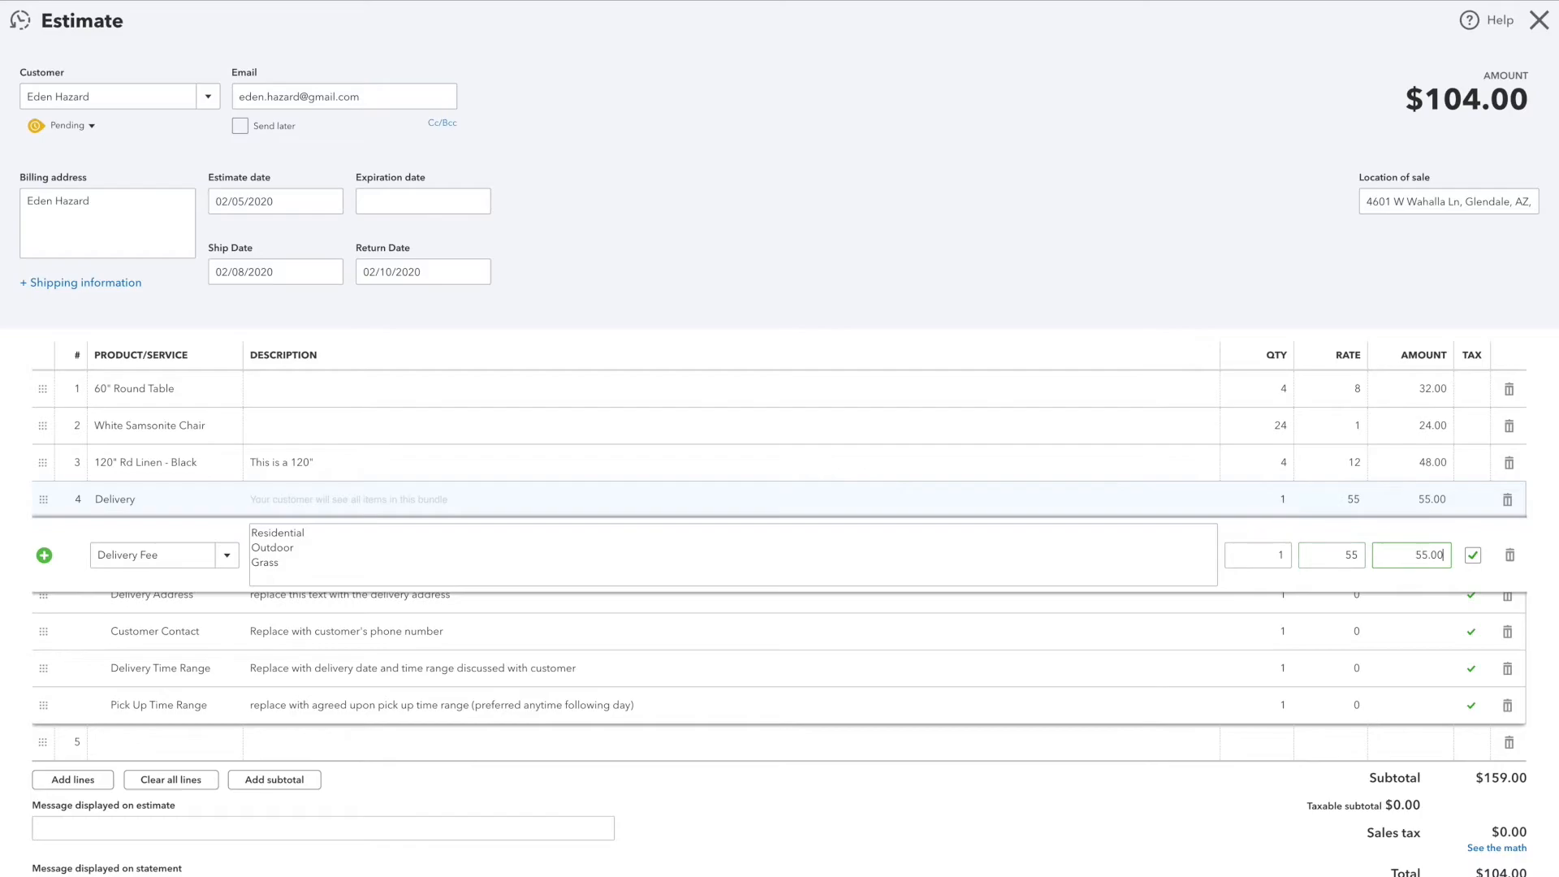
key(Tab)
key(Tab)
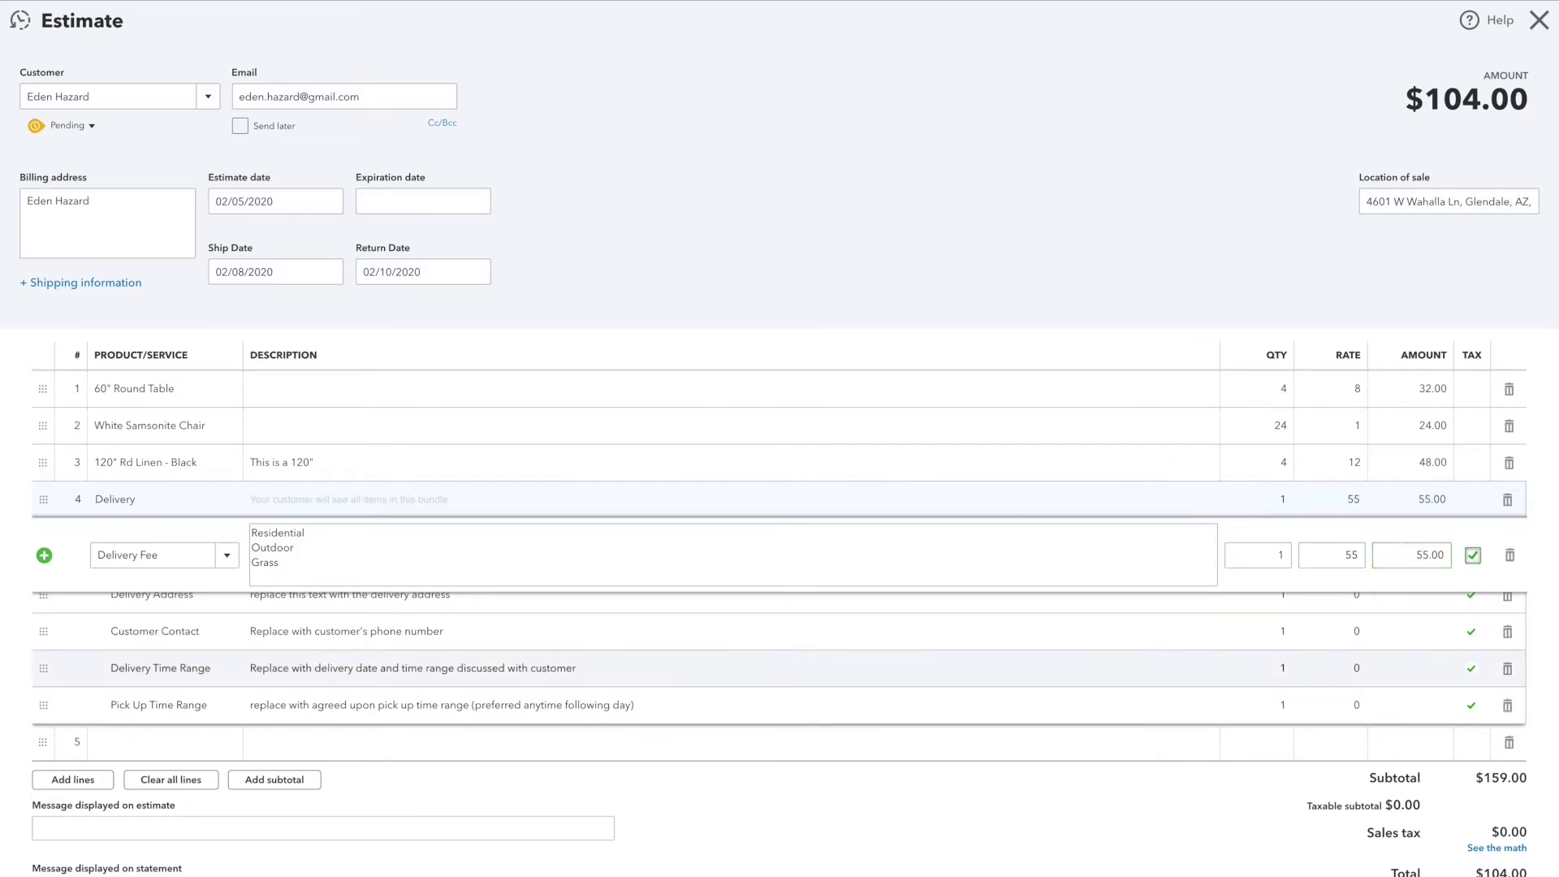
Step: Replace the placeholder description of the Delivery Address item with the customer's full delivery address
click(183, 598)
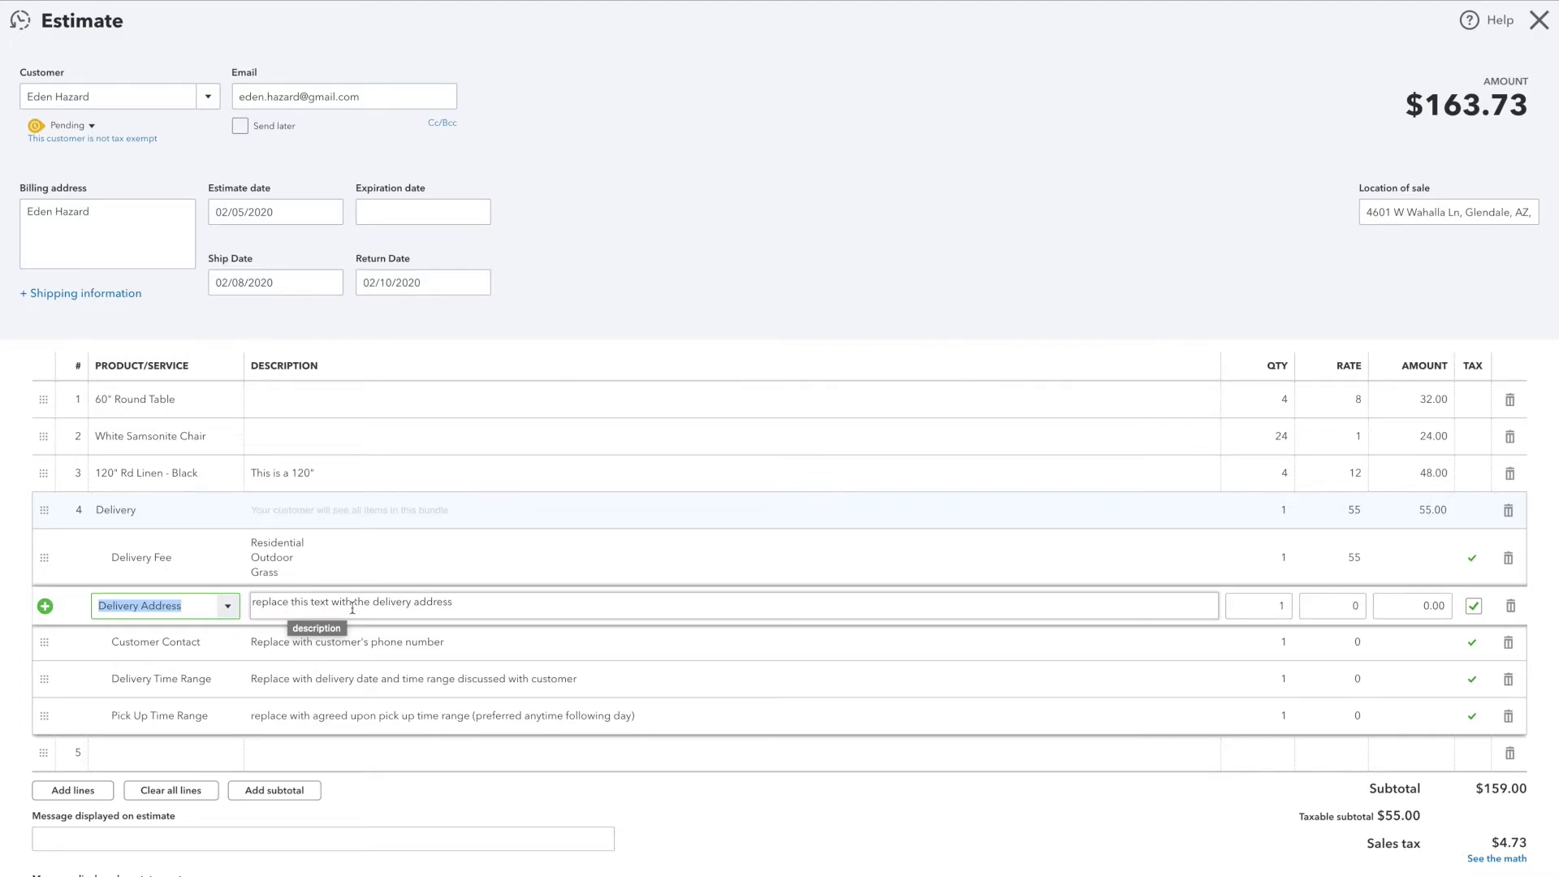
click(459, 602)
drag(466, 602, 236, 603)
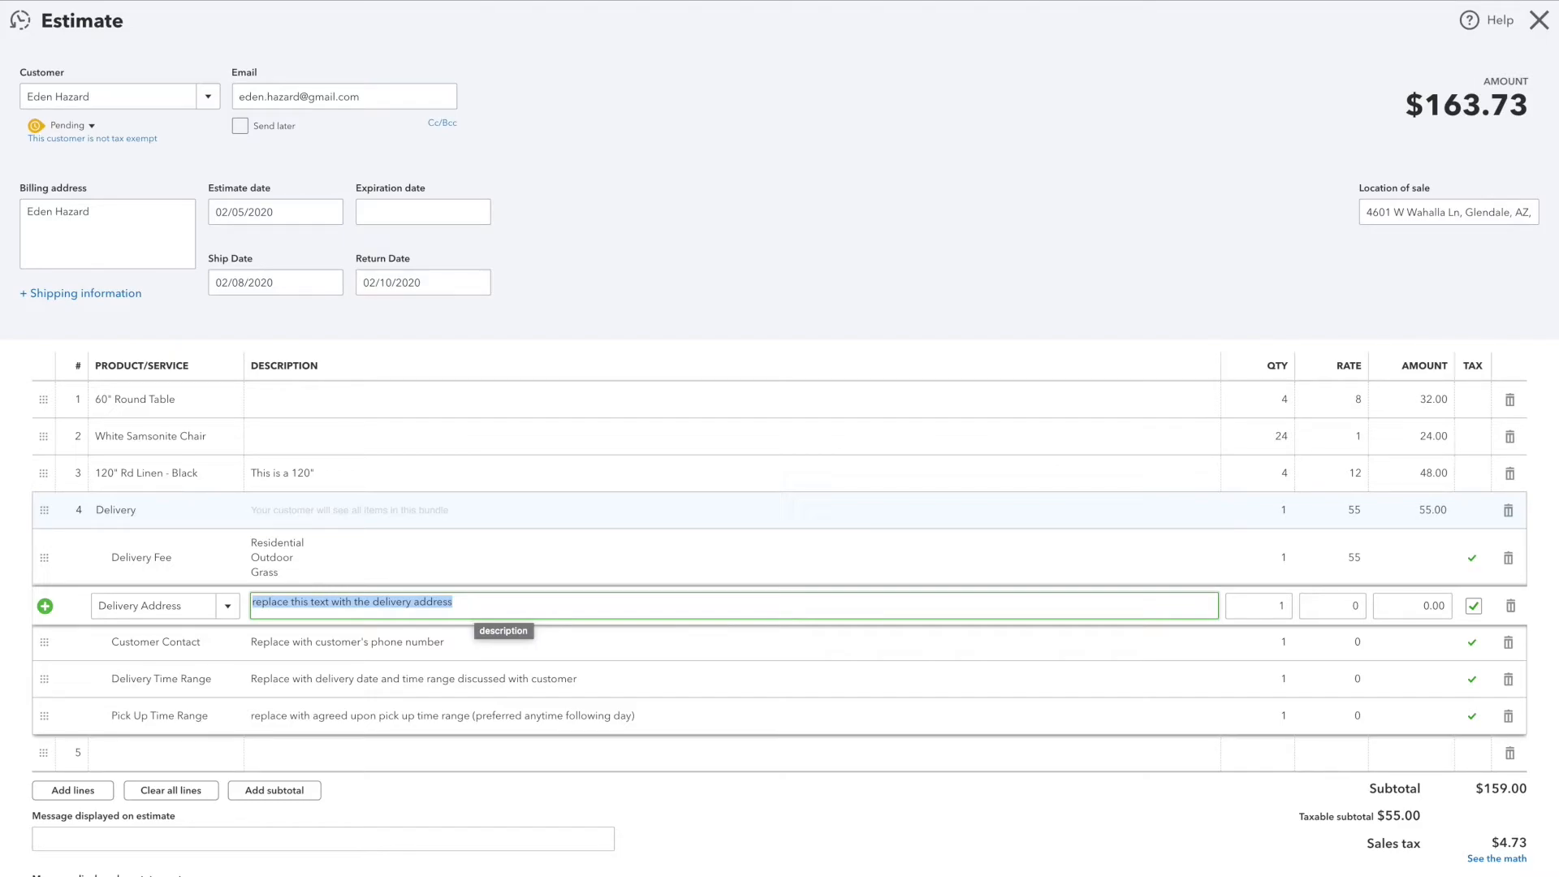
key(Tab)
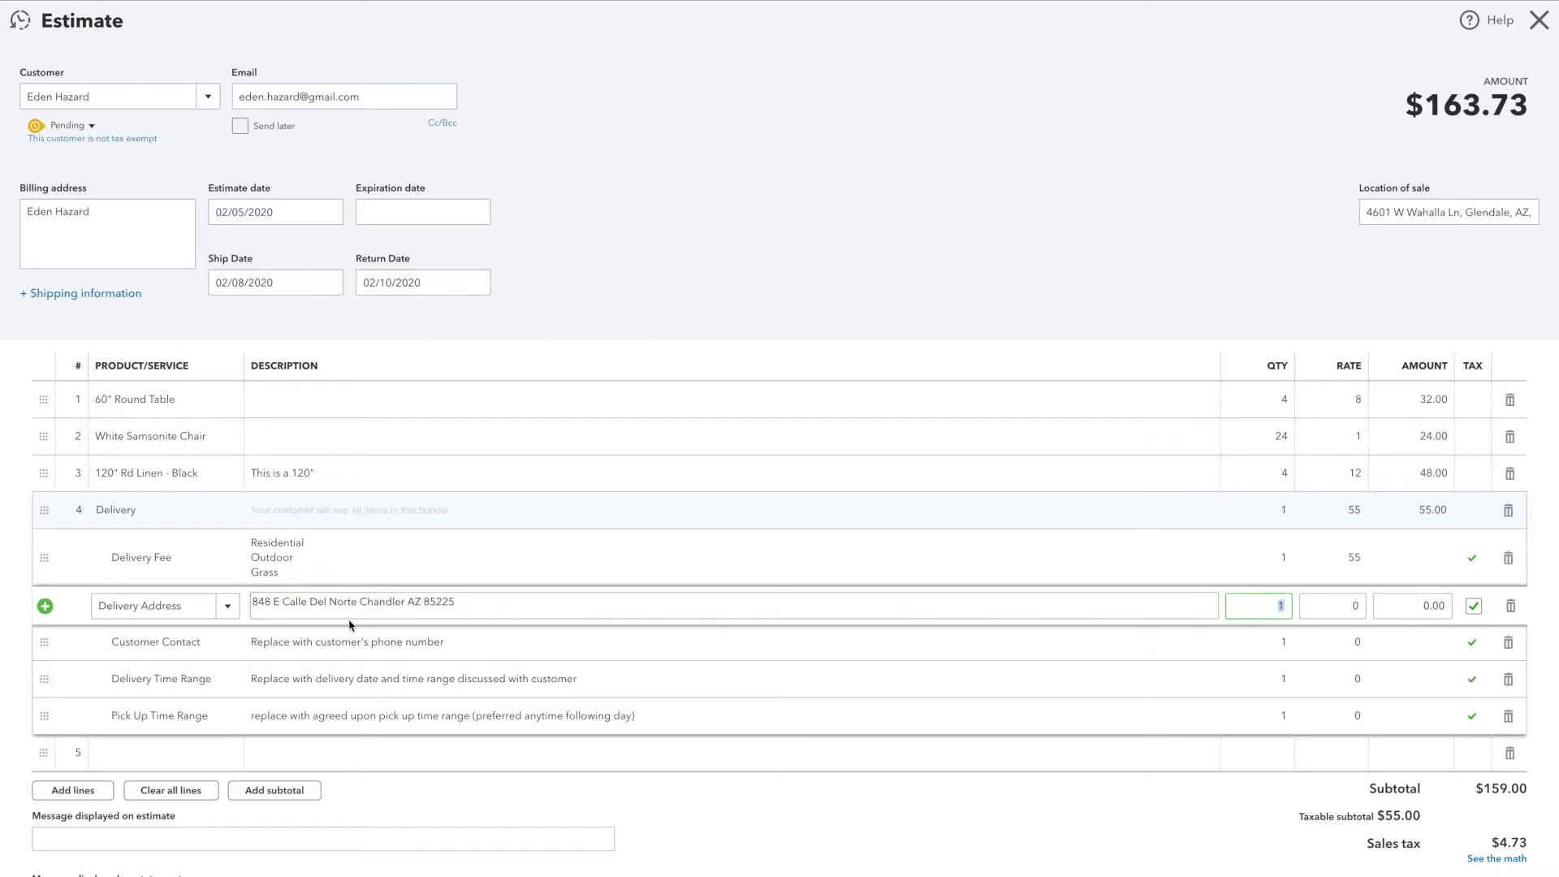
click(482, 609)
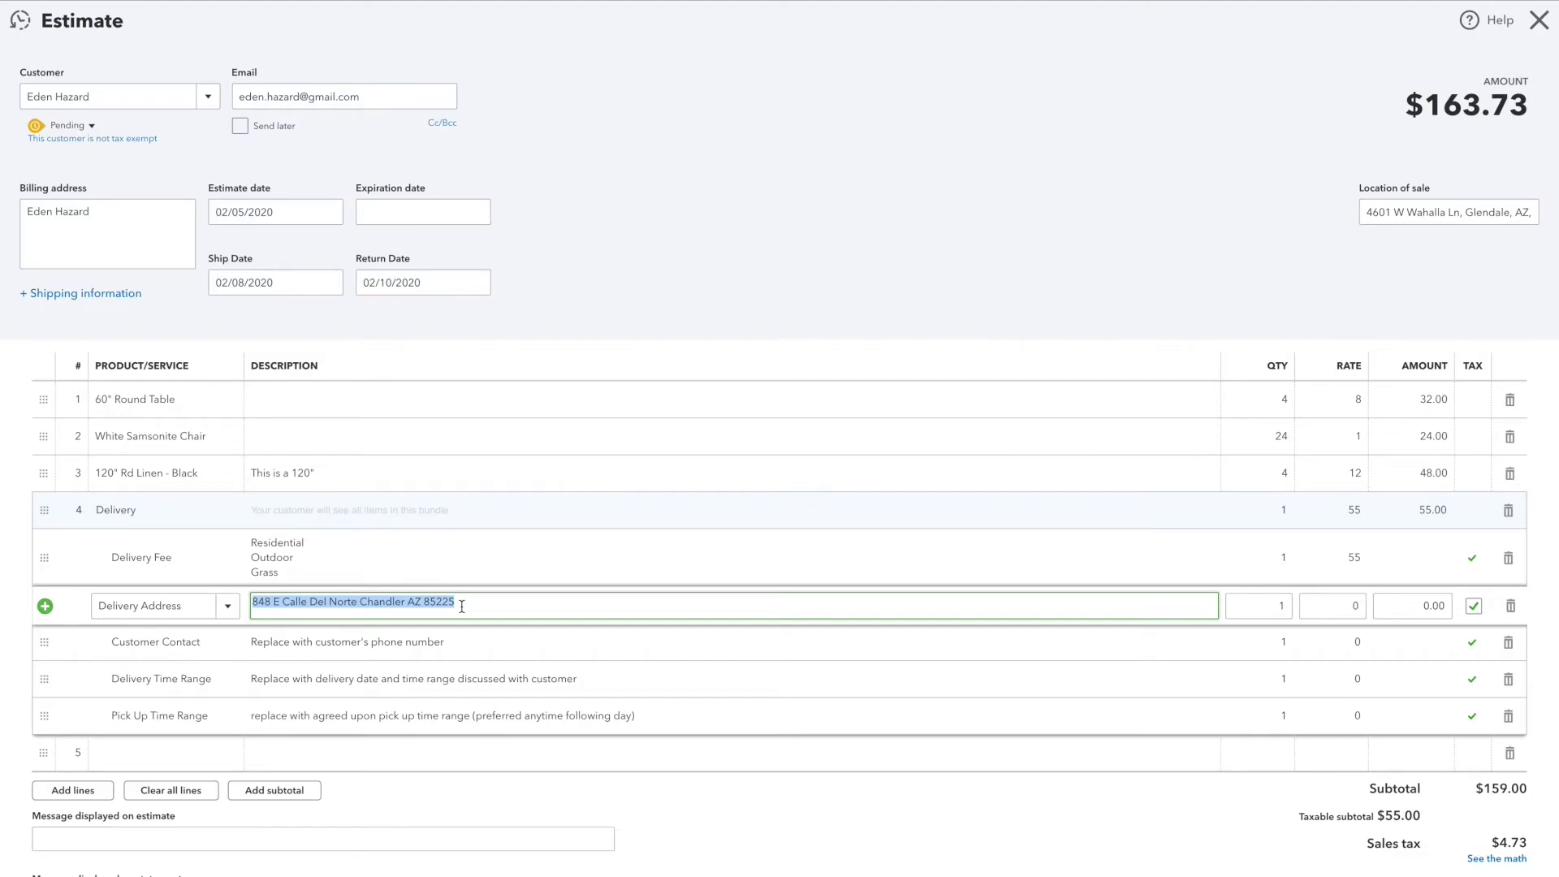
key(Tab)
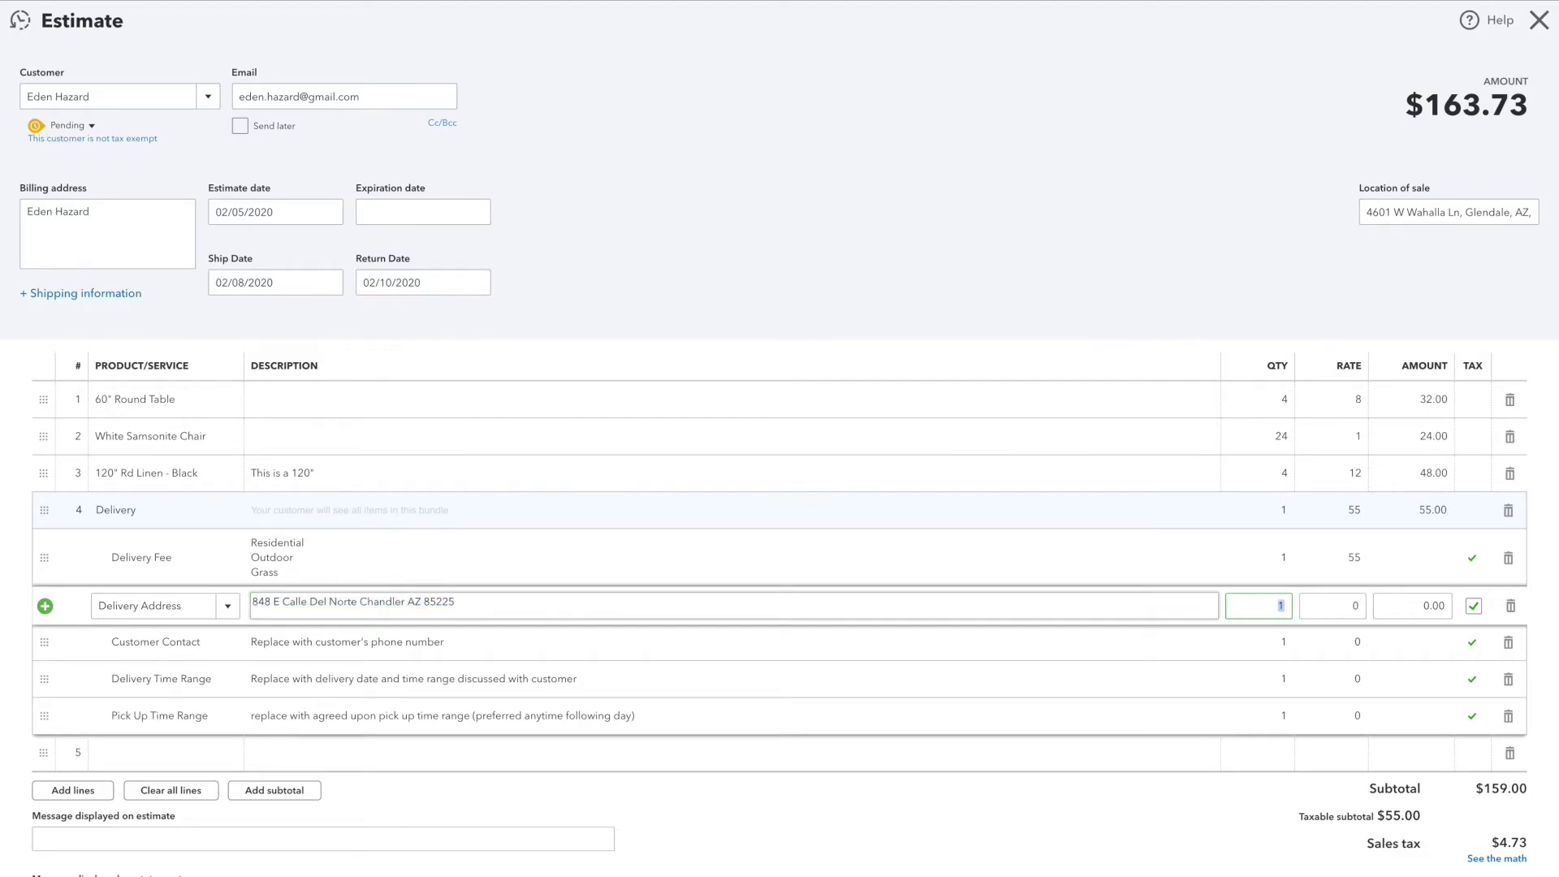
key(Tab)
key(Tab)
key(Tab)
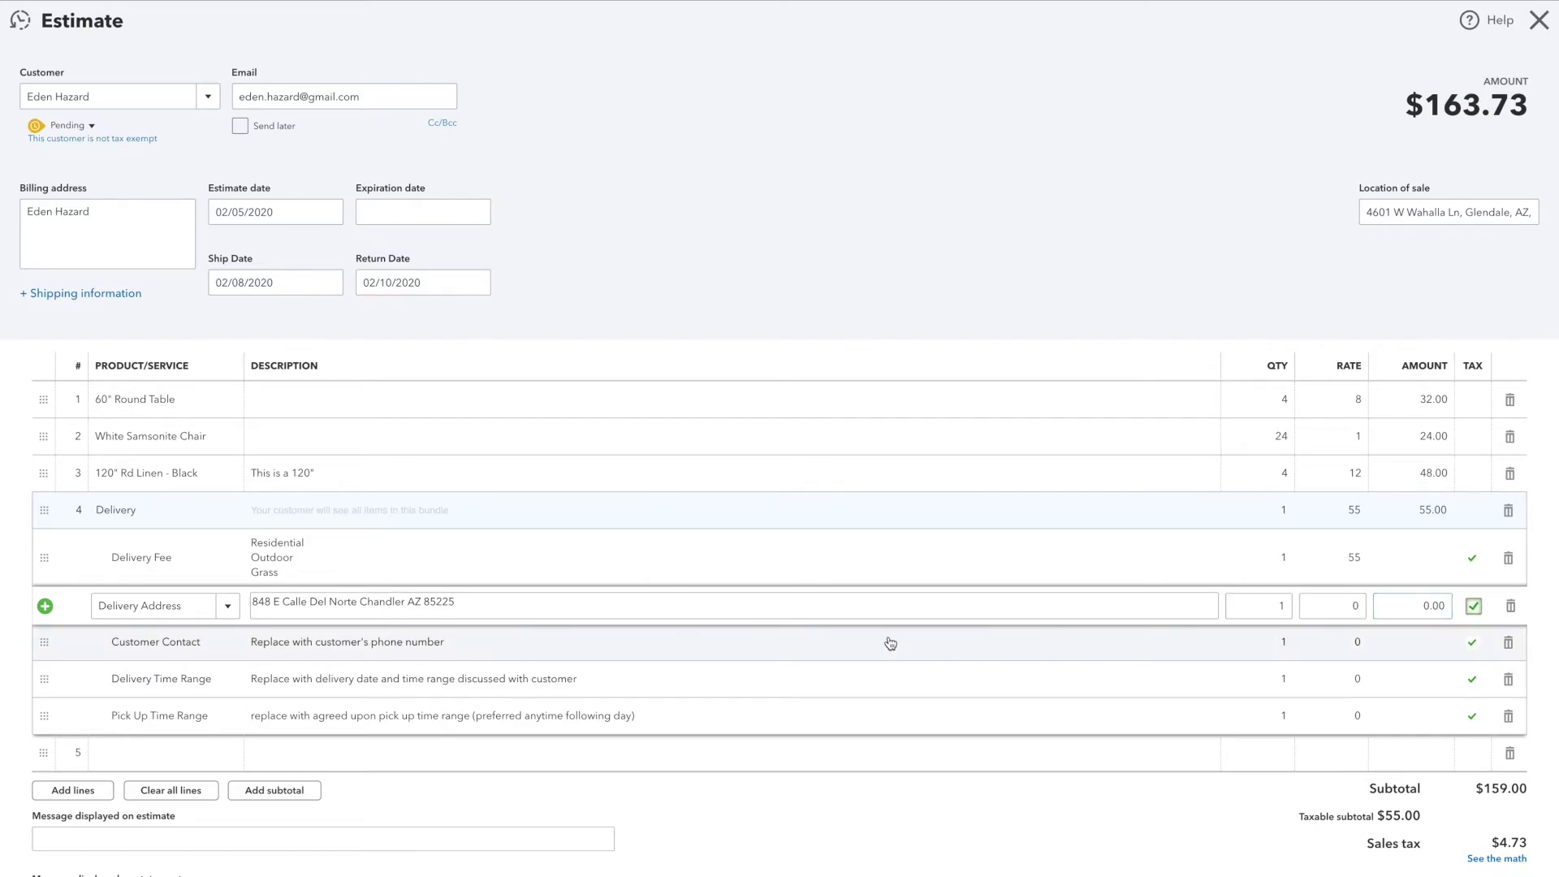
Step: Replace the placeholder description of the Customer Contact item with the customer's phone number
click(190, 648)
click(325, 645)
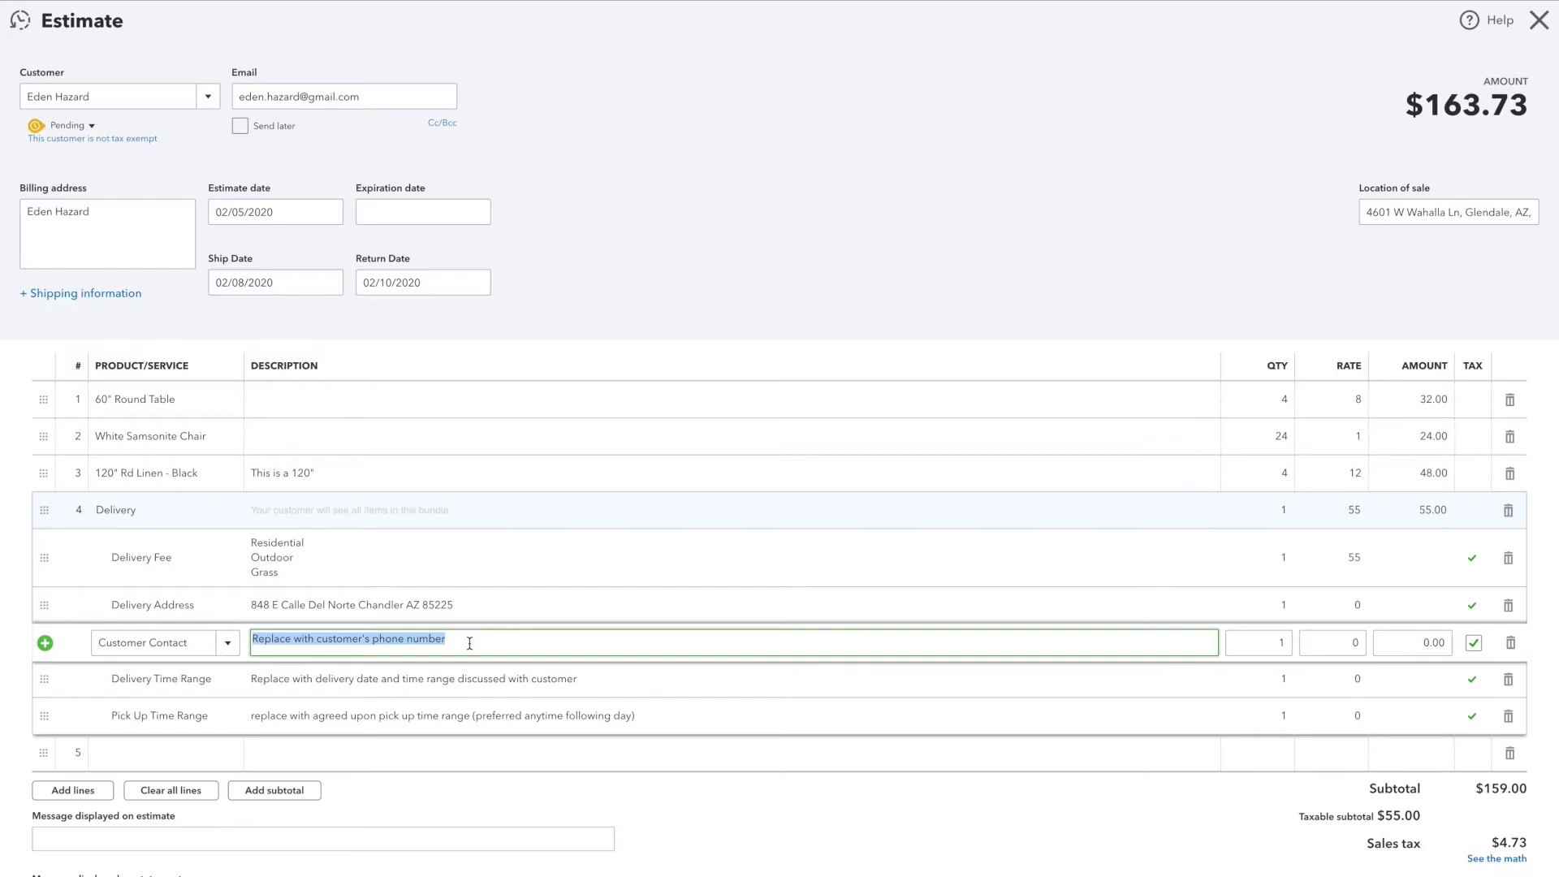
drag(458, 639, 254, 638)
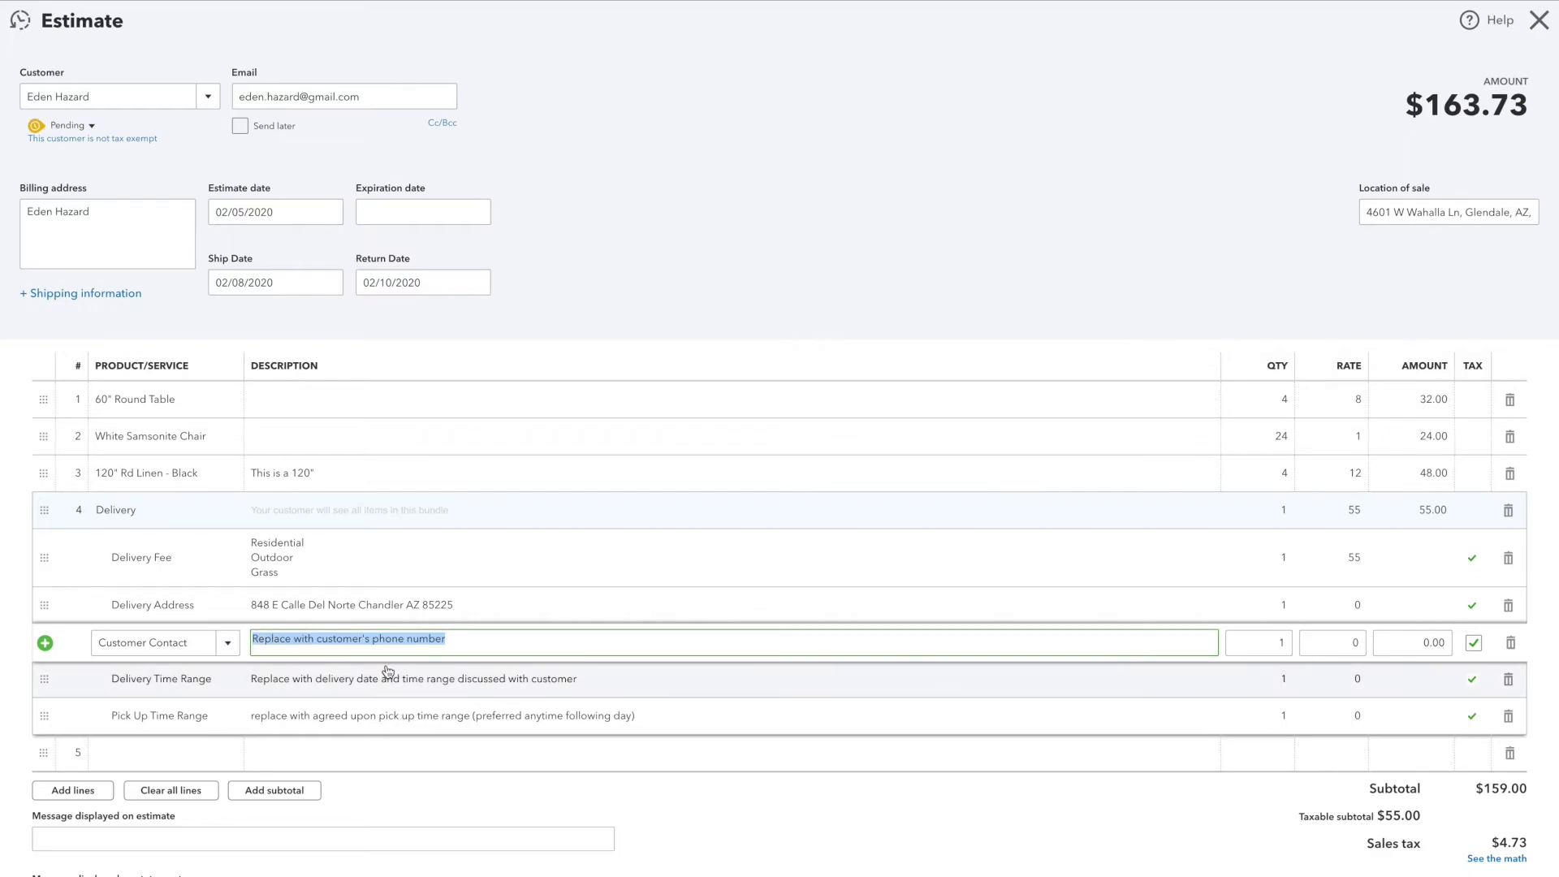
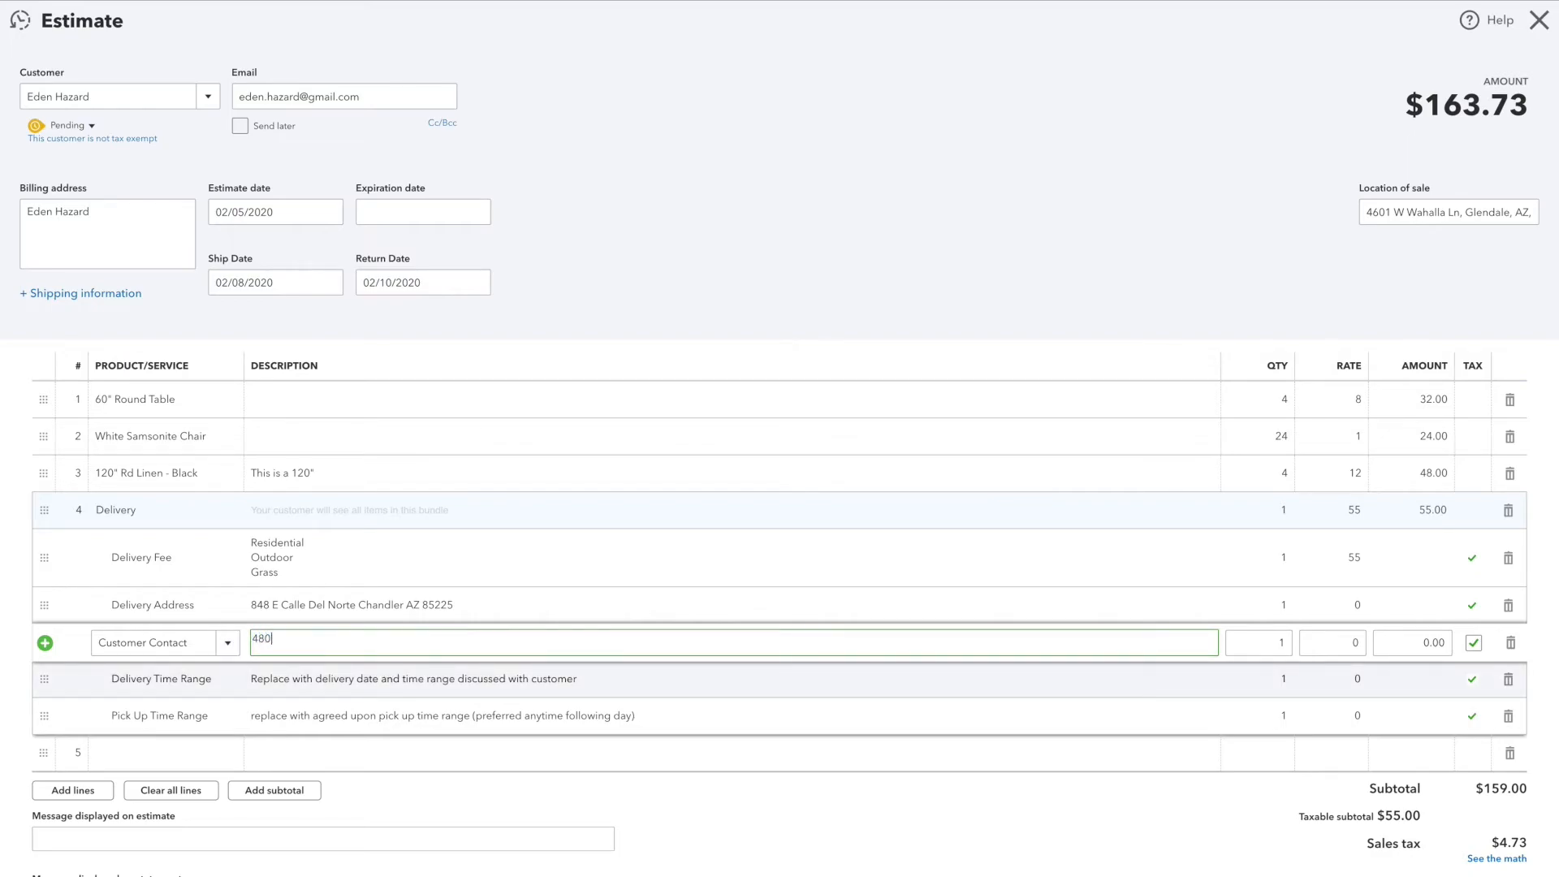
key(Tab)
key(Tab)
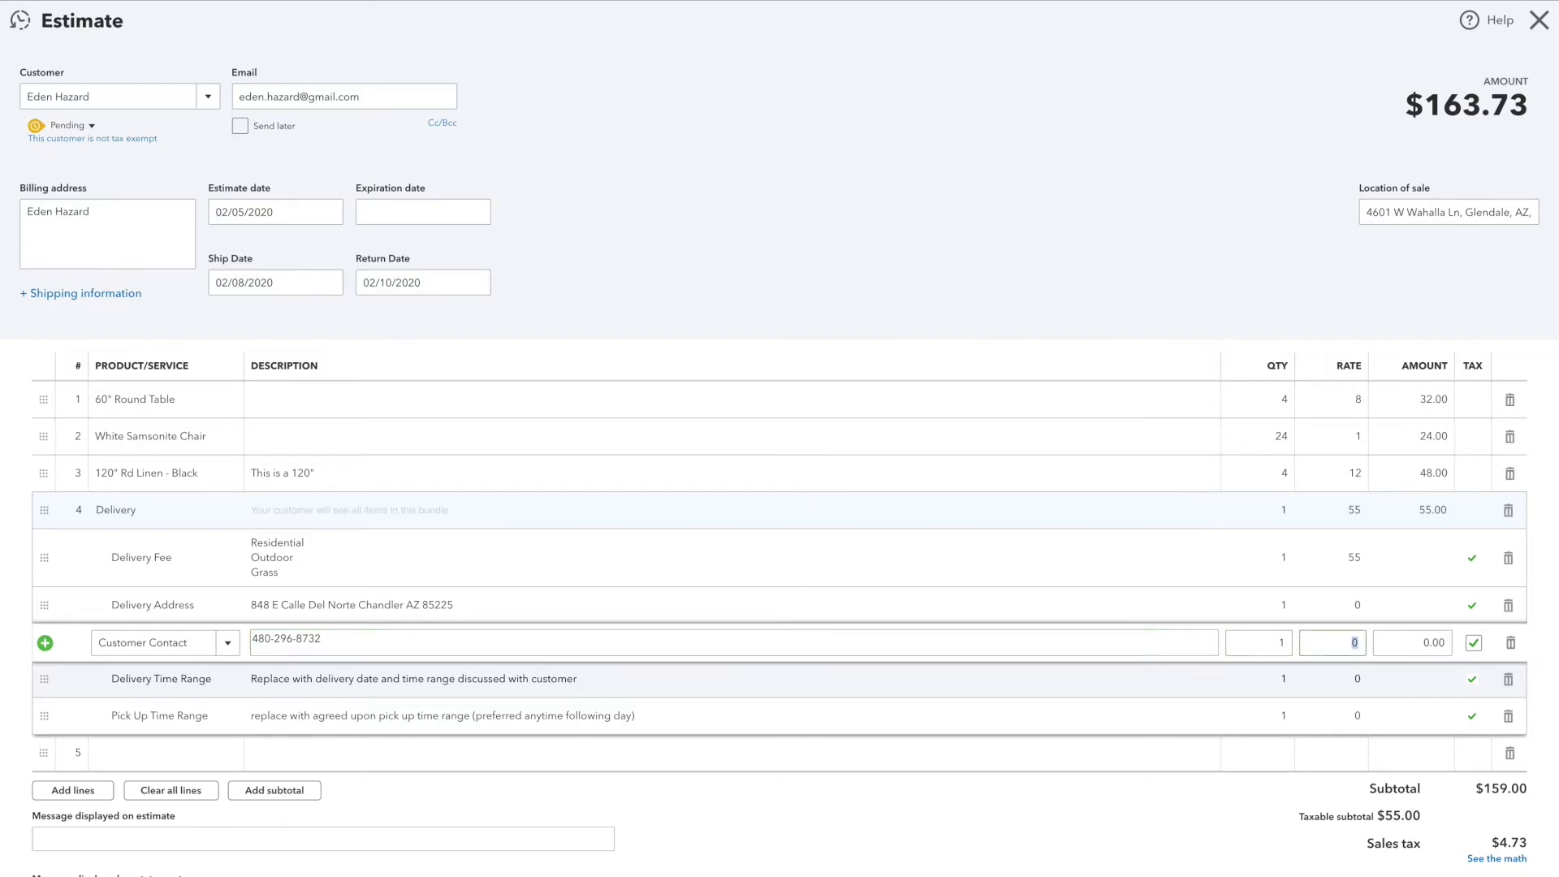
key(Tab)
key(Tab)
Step: Replace the Delivery Time Range description with "Saturday February 8th between 7:00am - 11:00am"
click(258, 674)
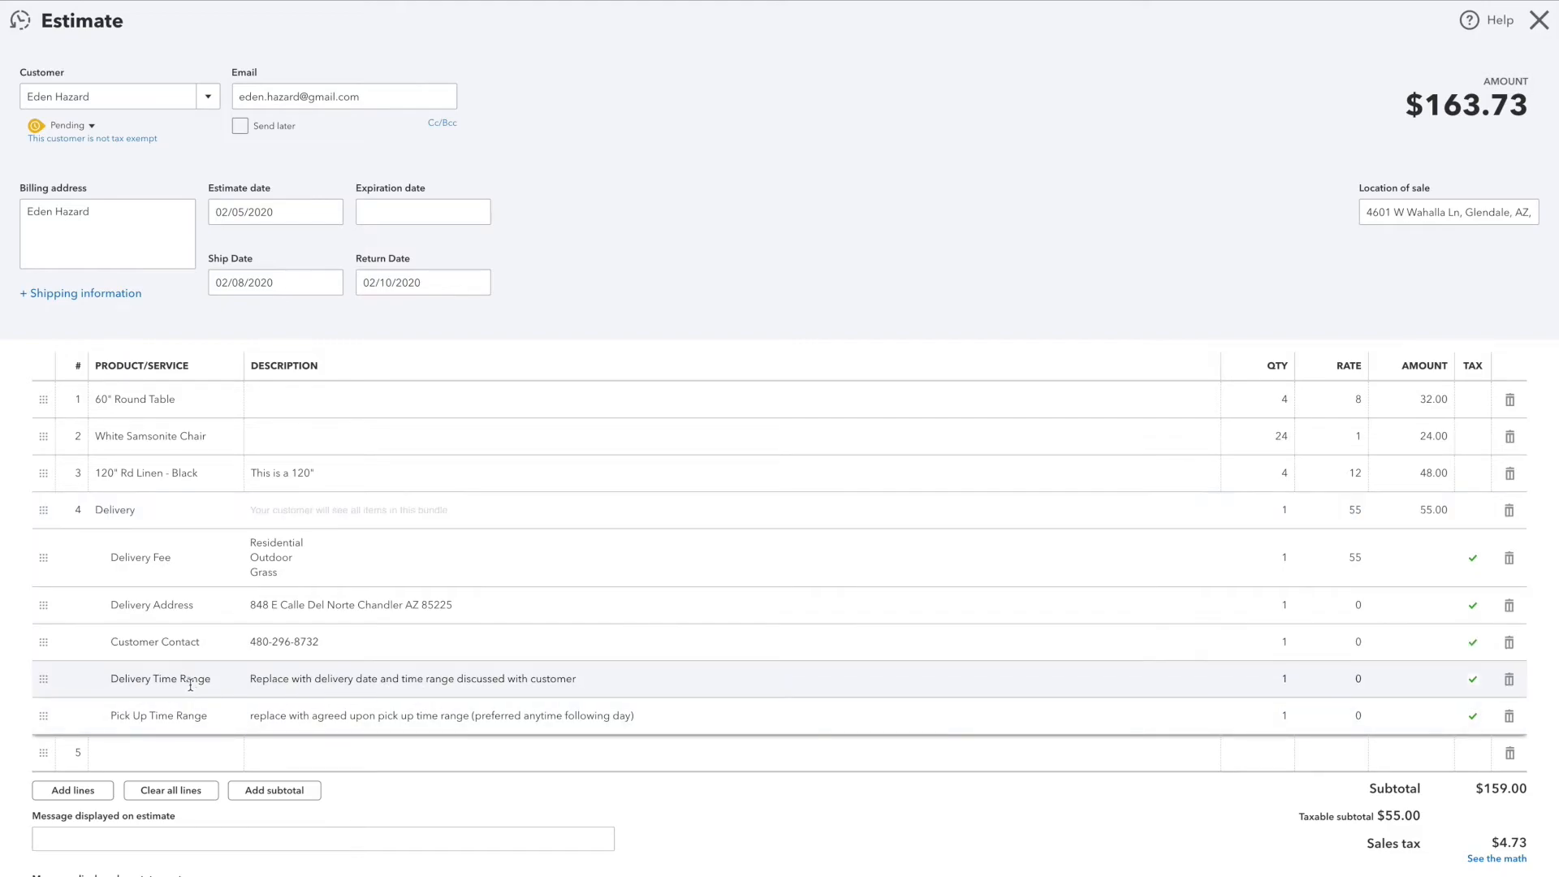
scroll(258, 670, down, 1)
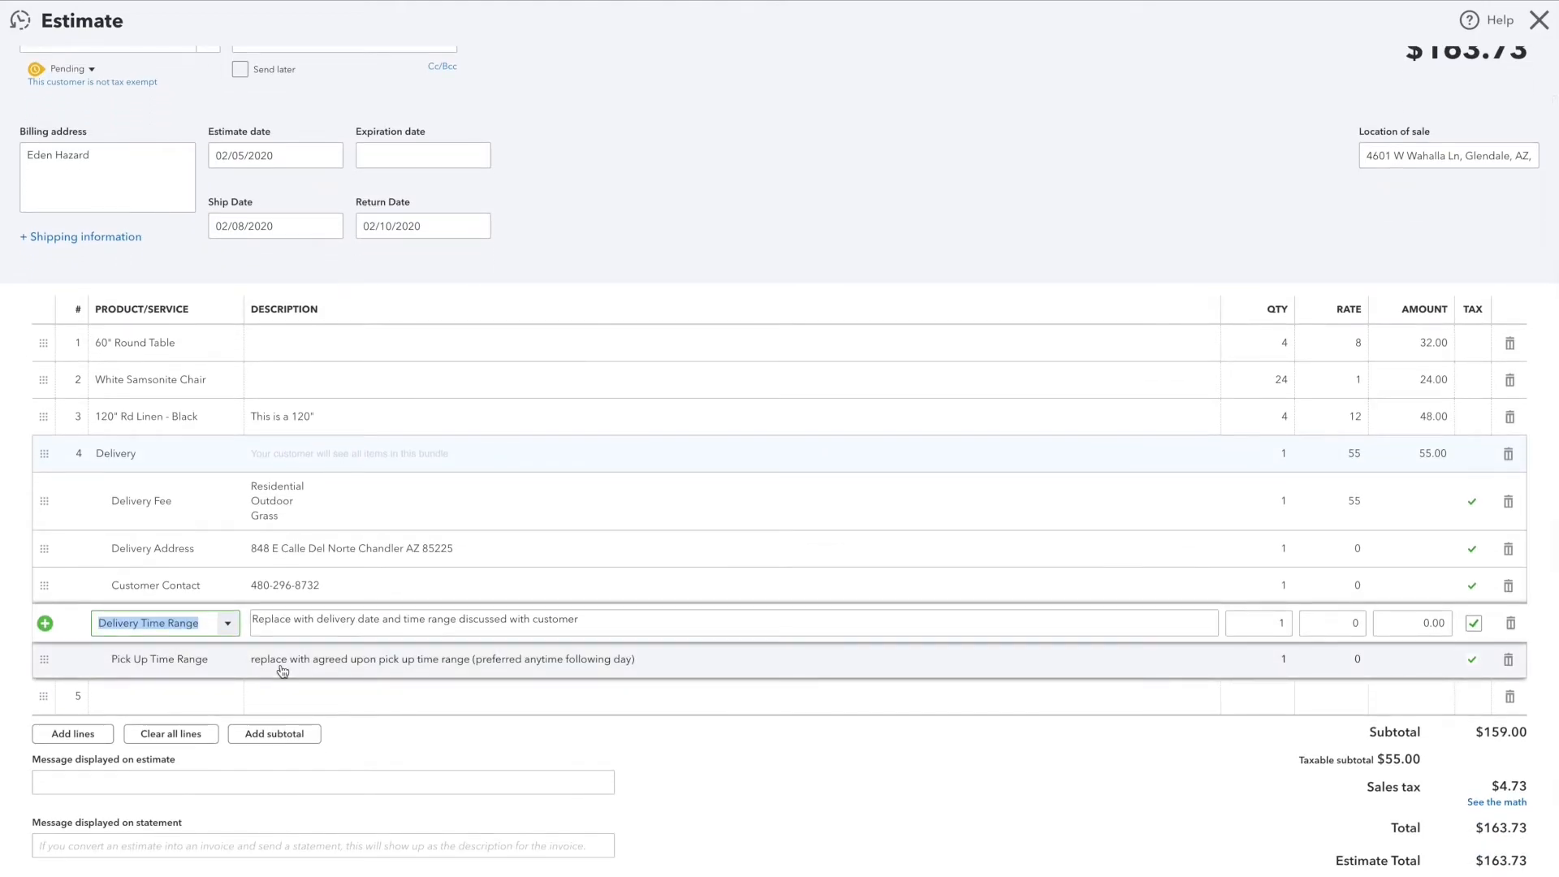
click(282, 628)
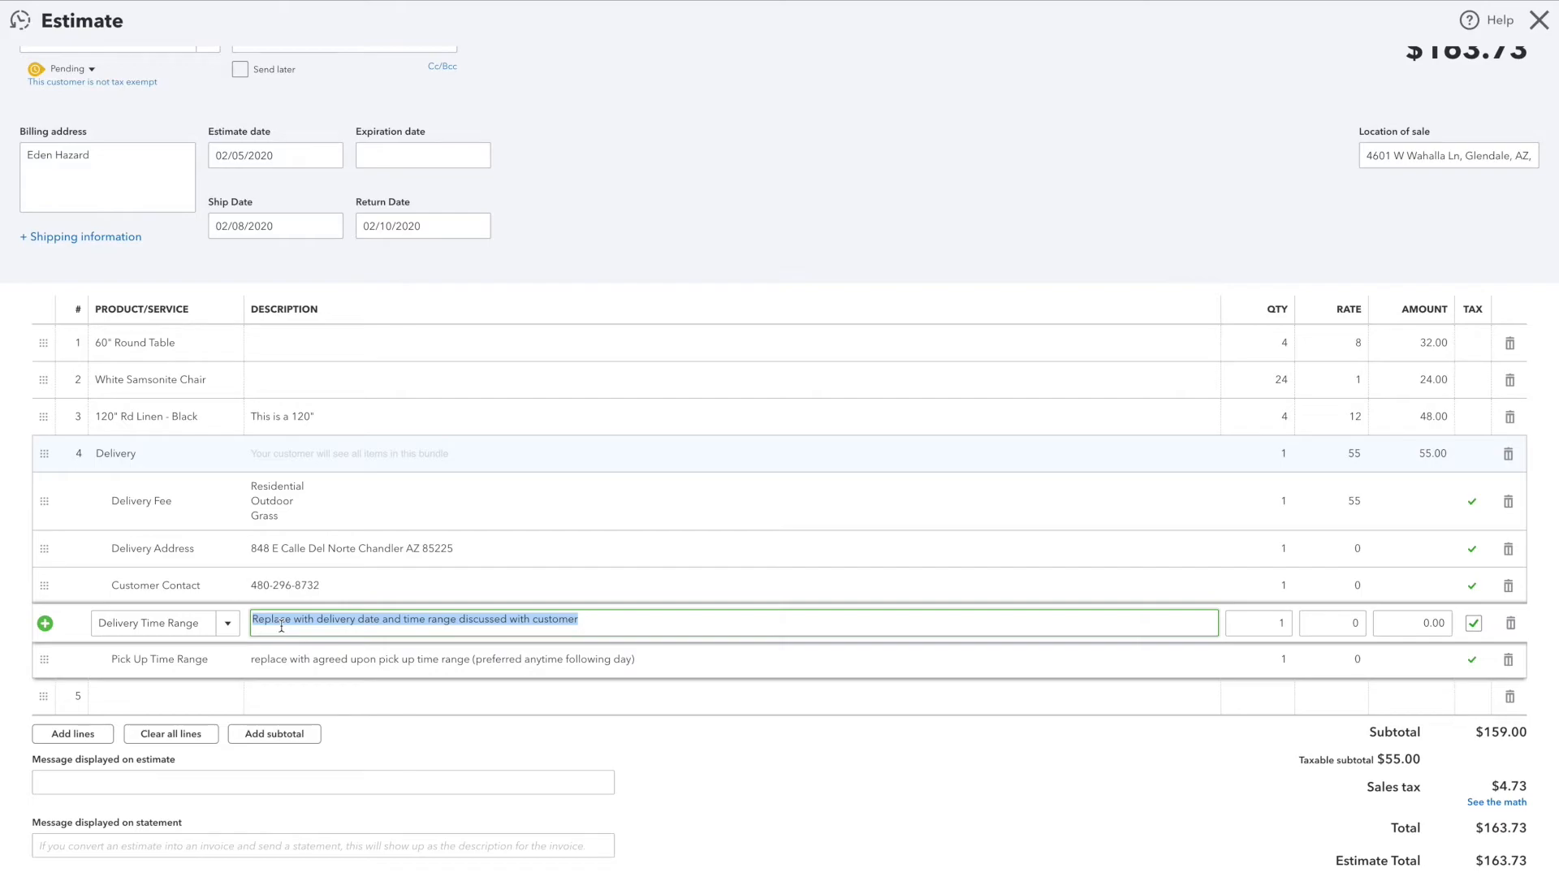
click(310, 623)
drag(254, 622, 598, 623)
key(BackSpace)
key(BackSpace)
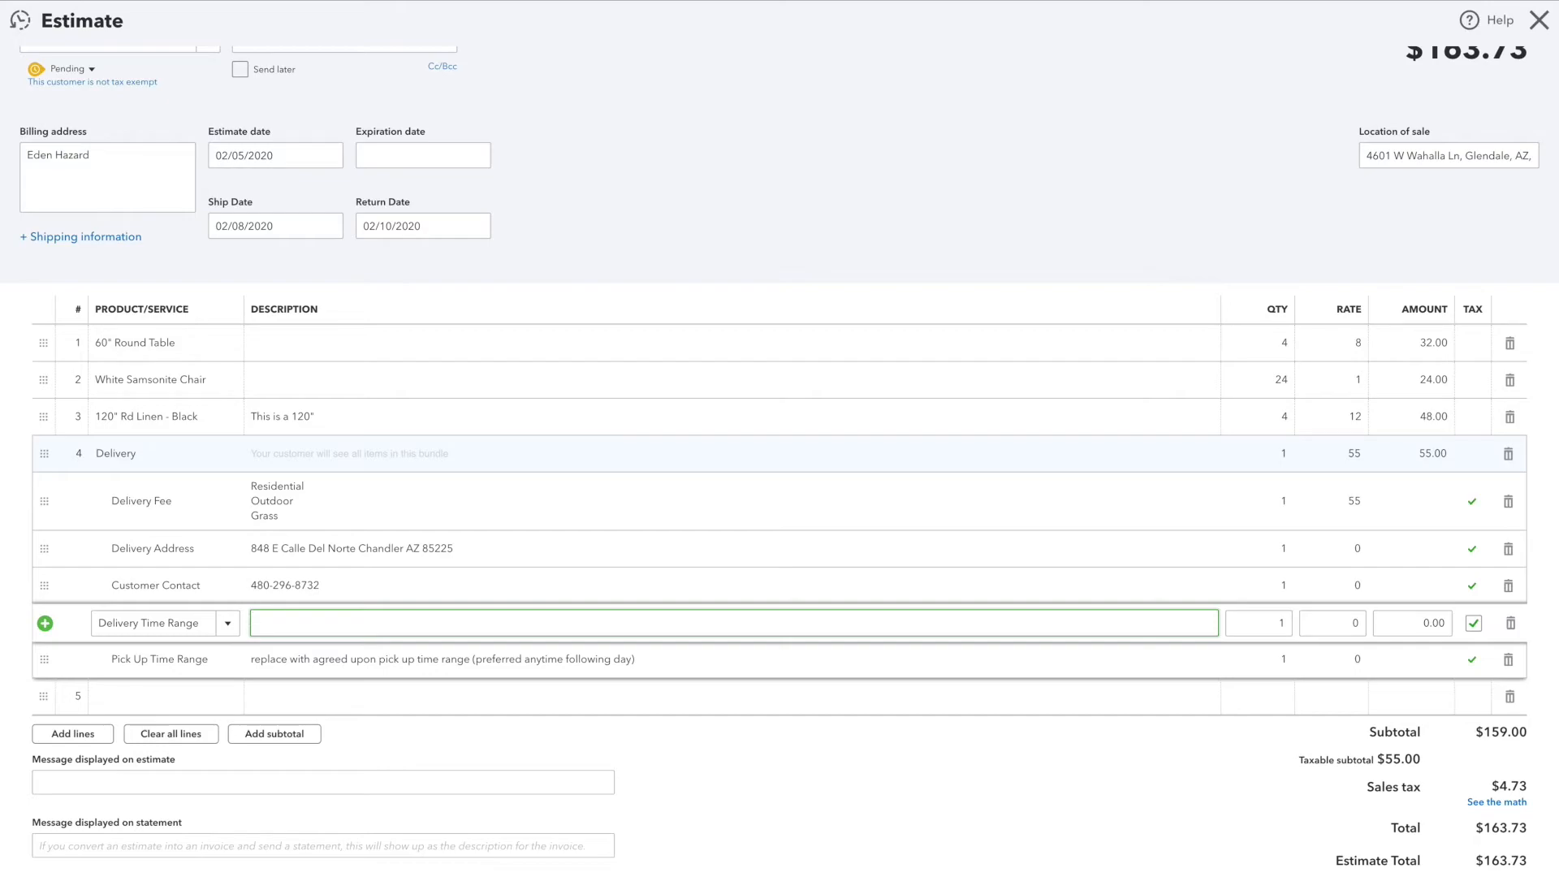
text(Saturday February 8th between 7:00am)
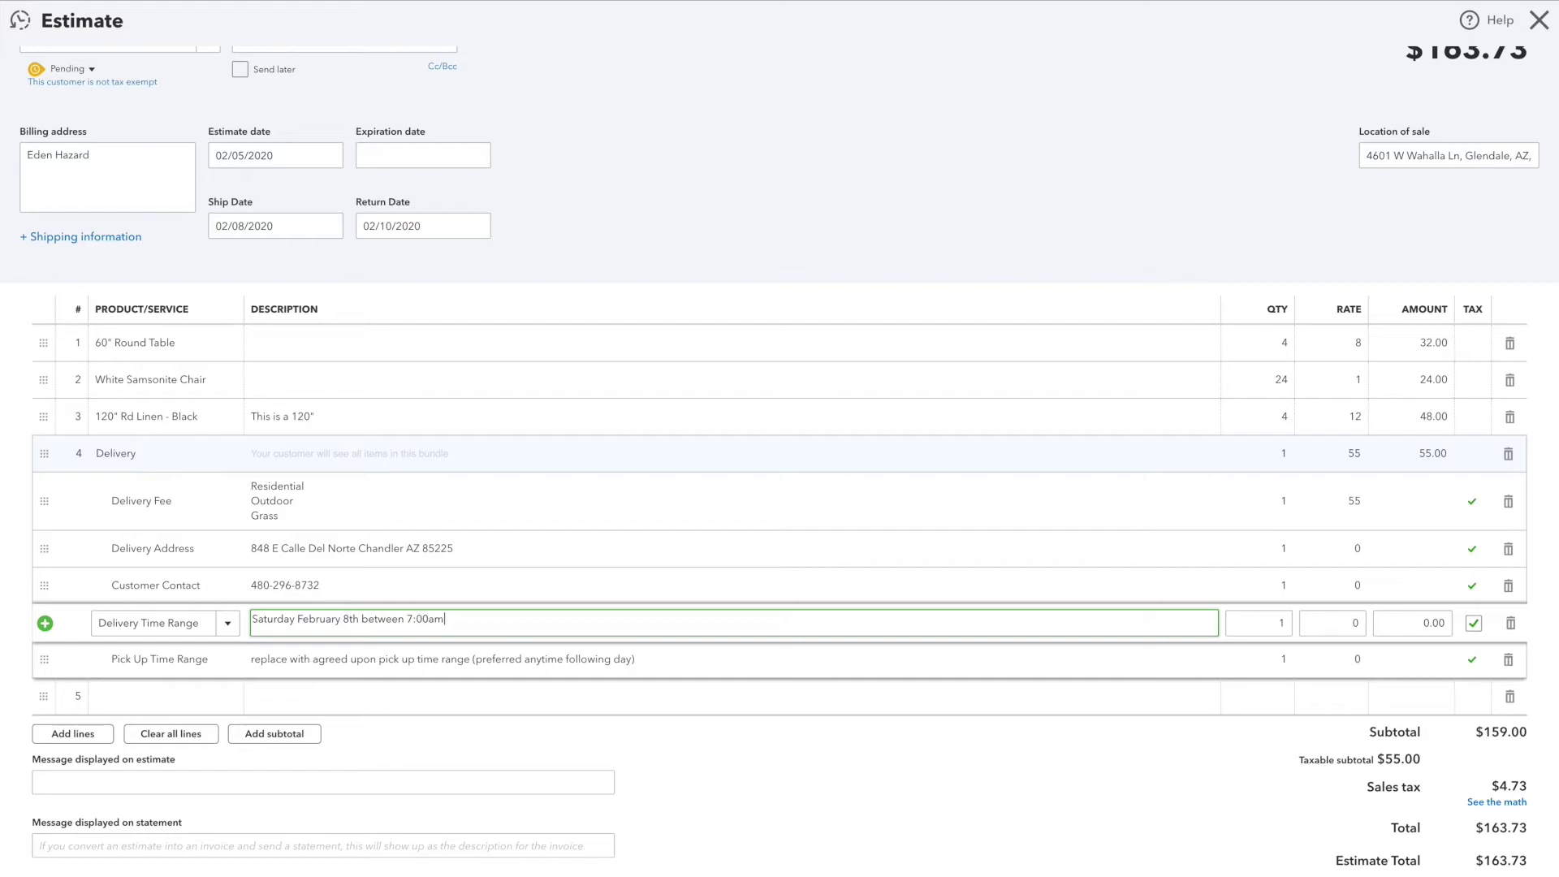
text( - 11:00am)
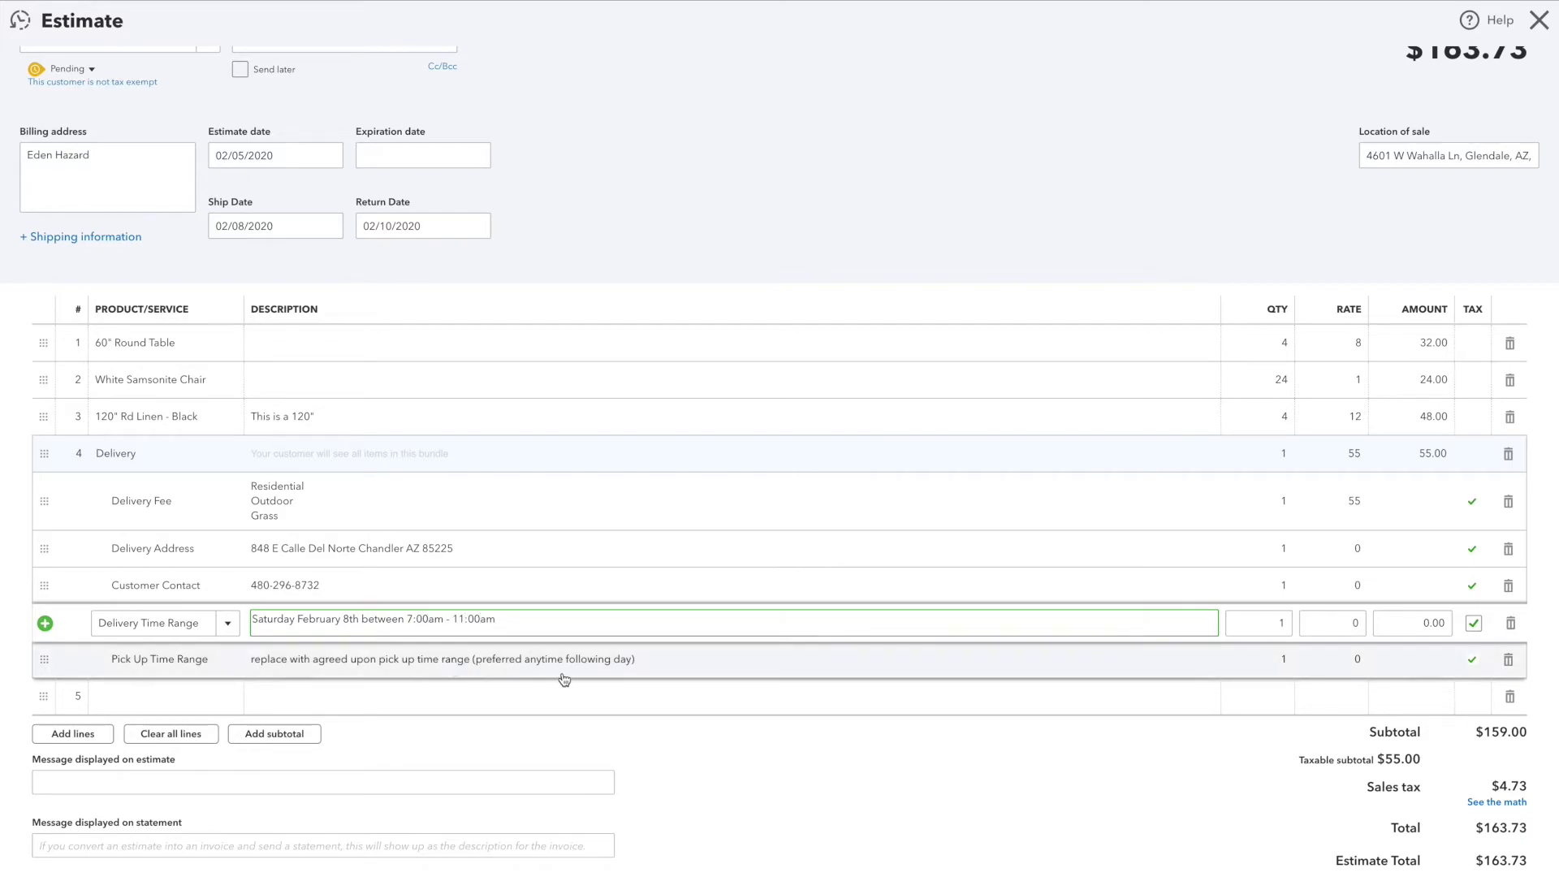
drag(498, 620, 252, 621)
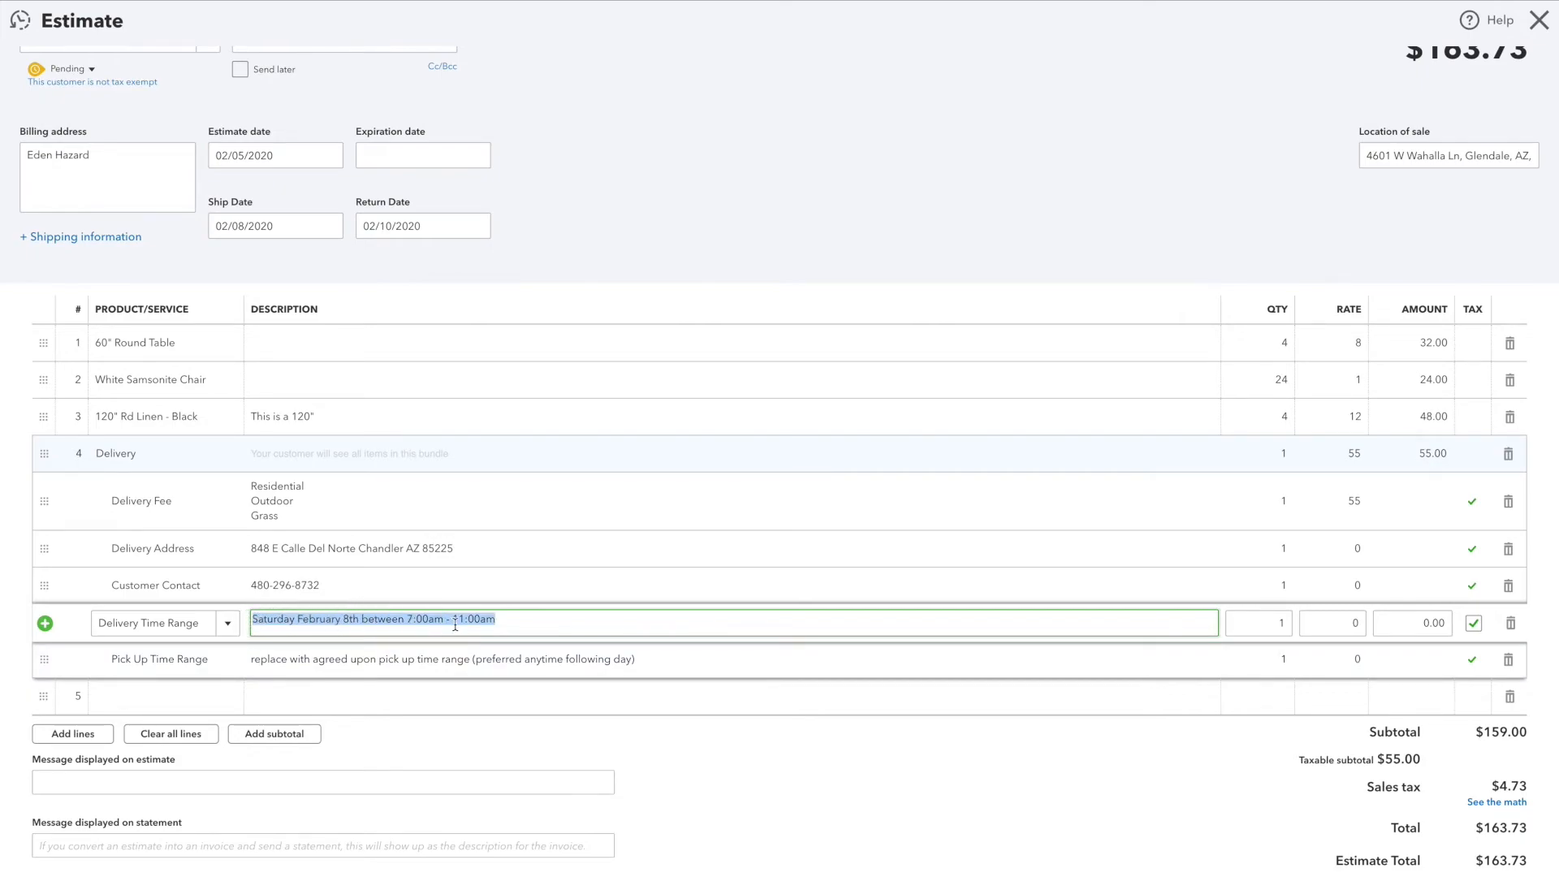
key(Tab)
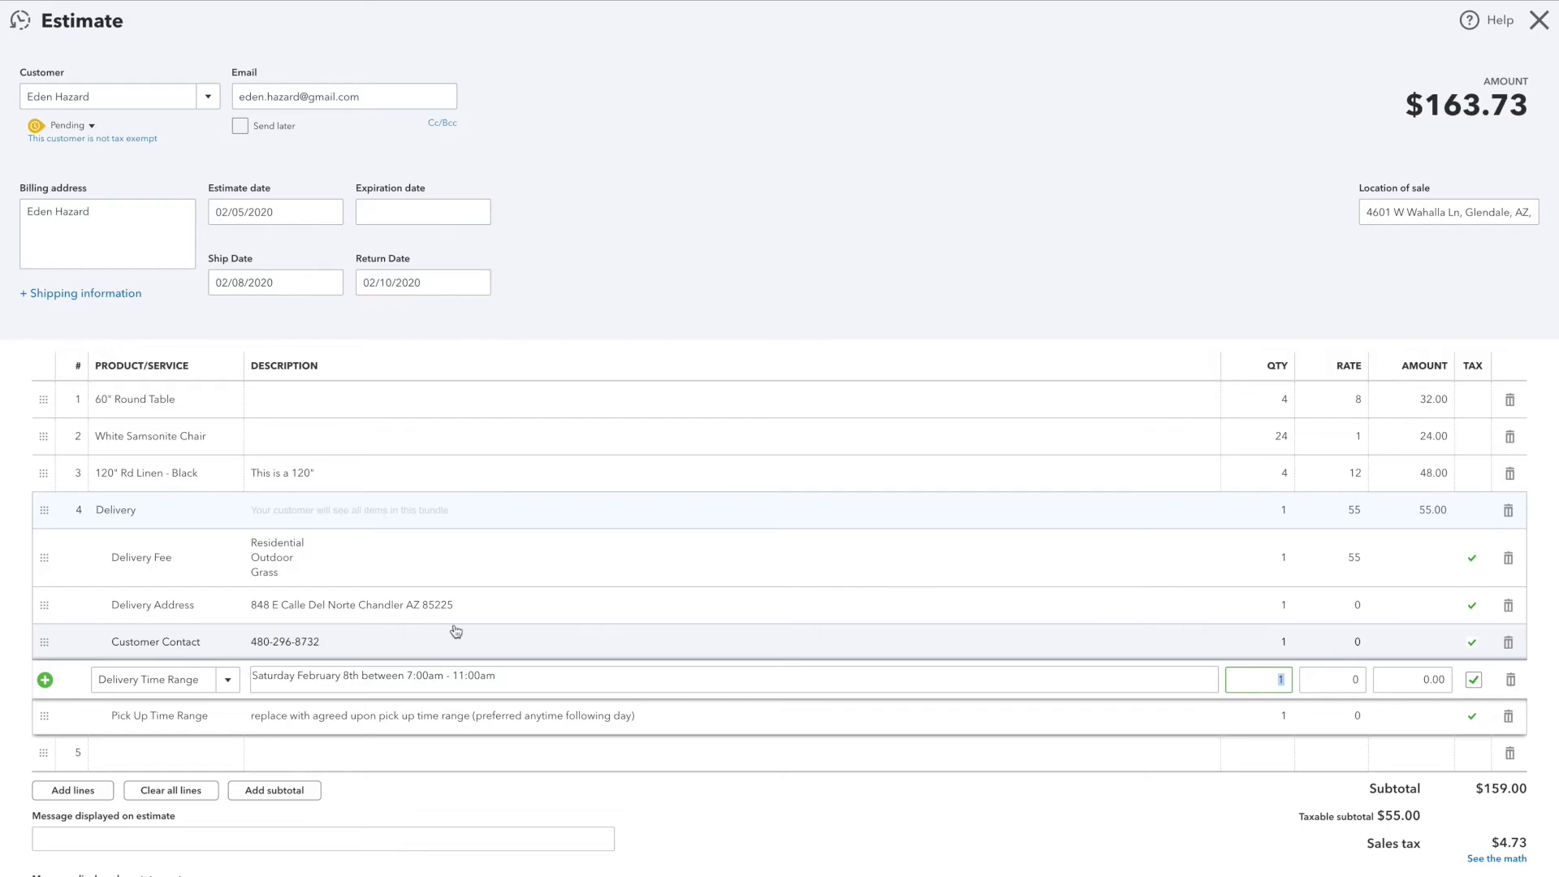
Step: Replace the Pick Up Time Range description with "Monday February 10th anytime"
click(188, 721)
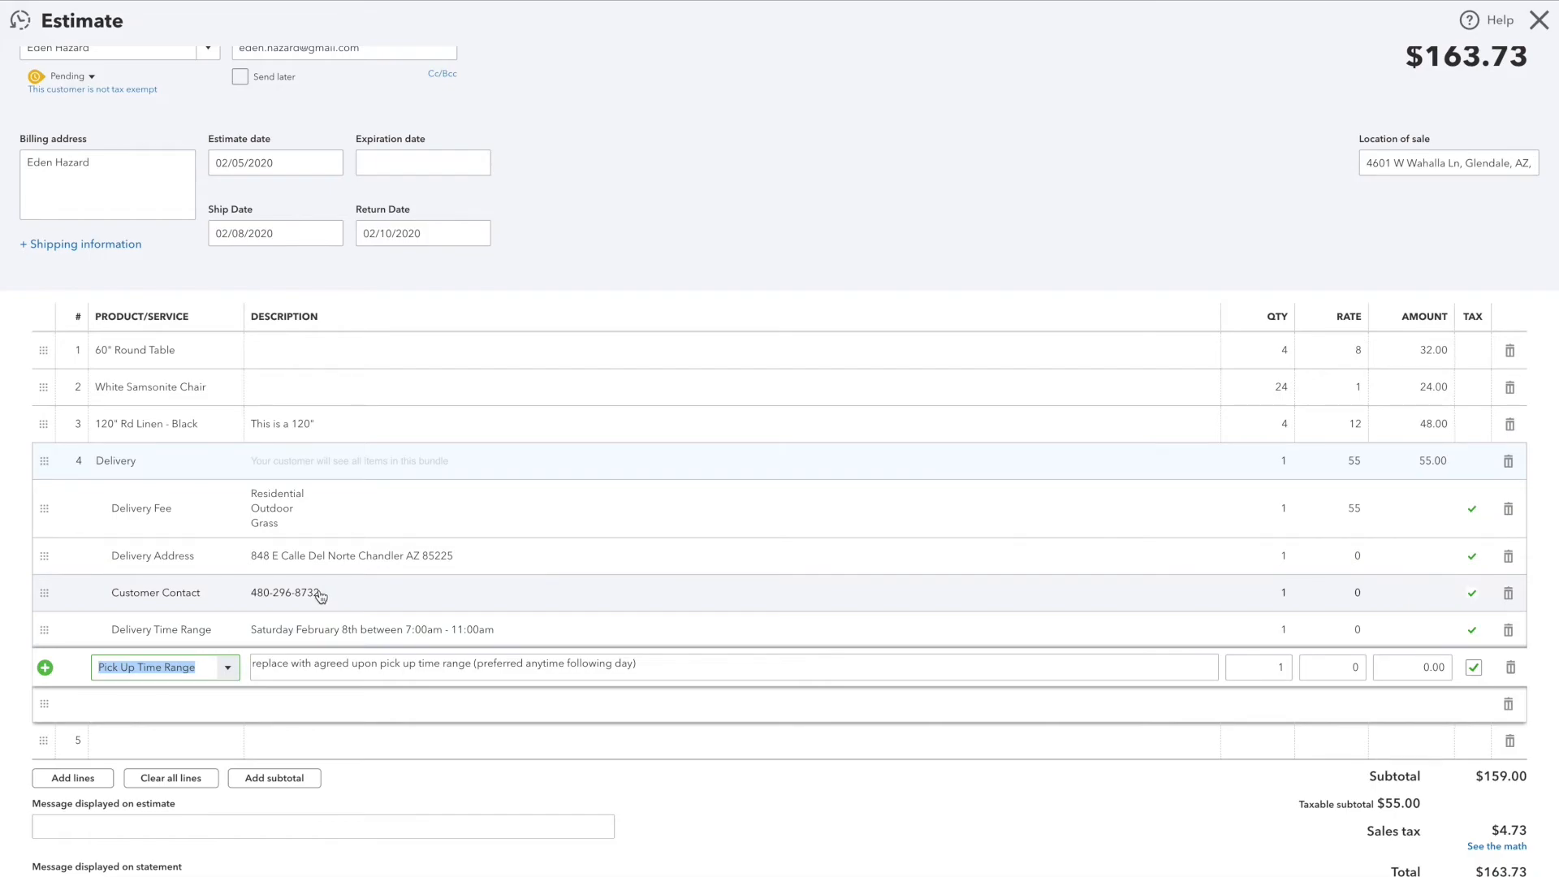
click(271, 669)
click(642, 665)
triple_click(280, 664)
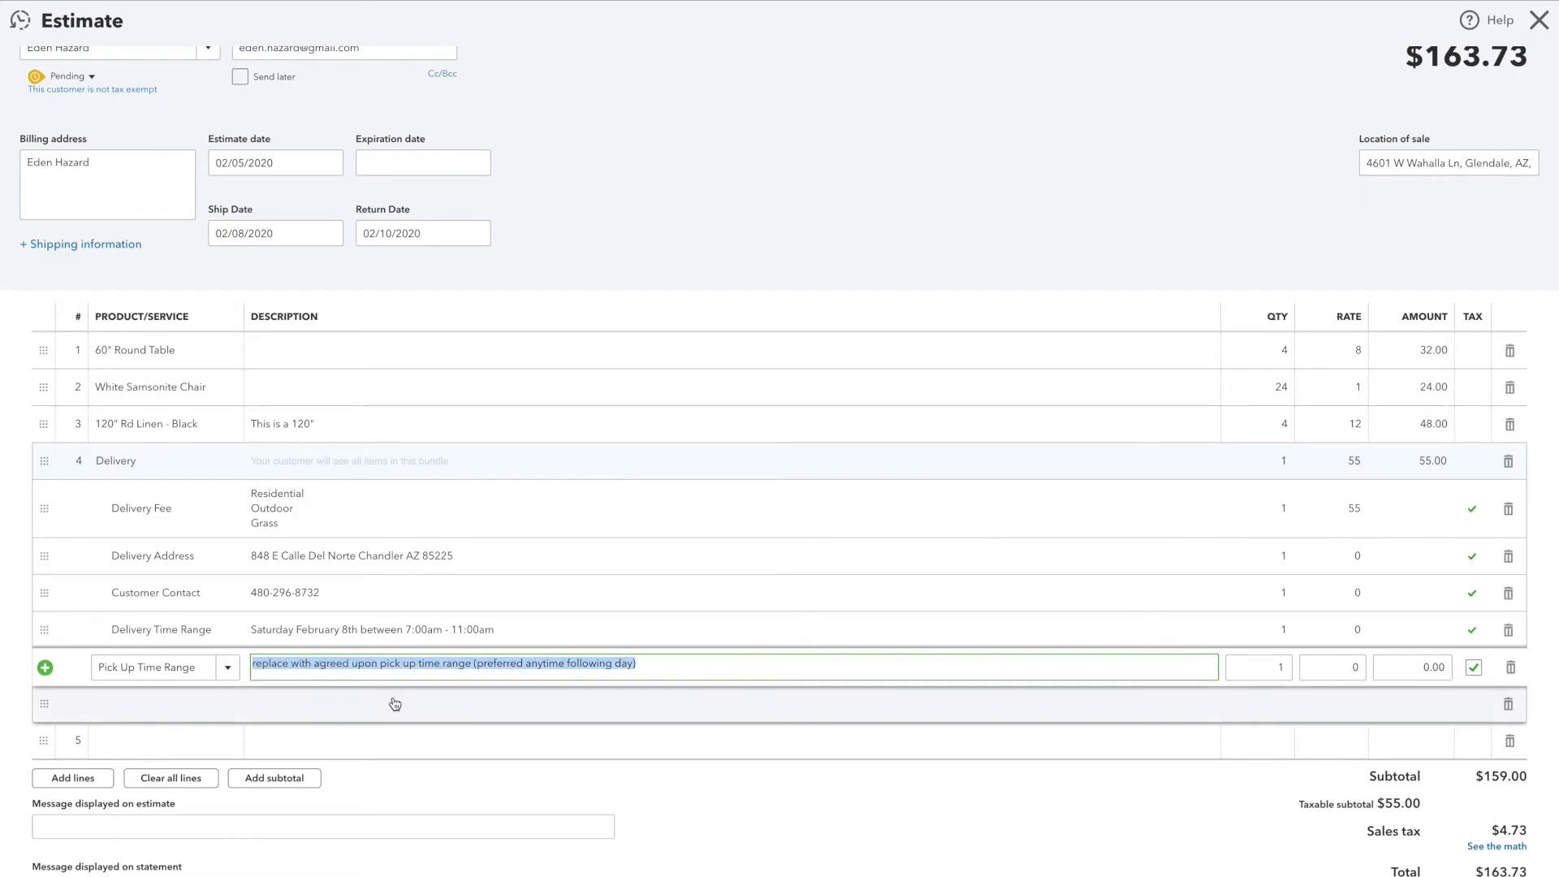
text(Mond)
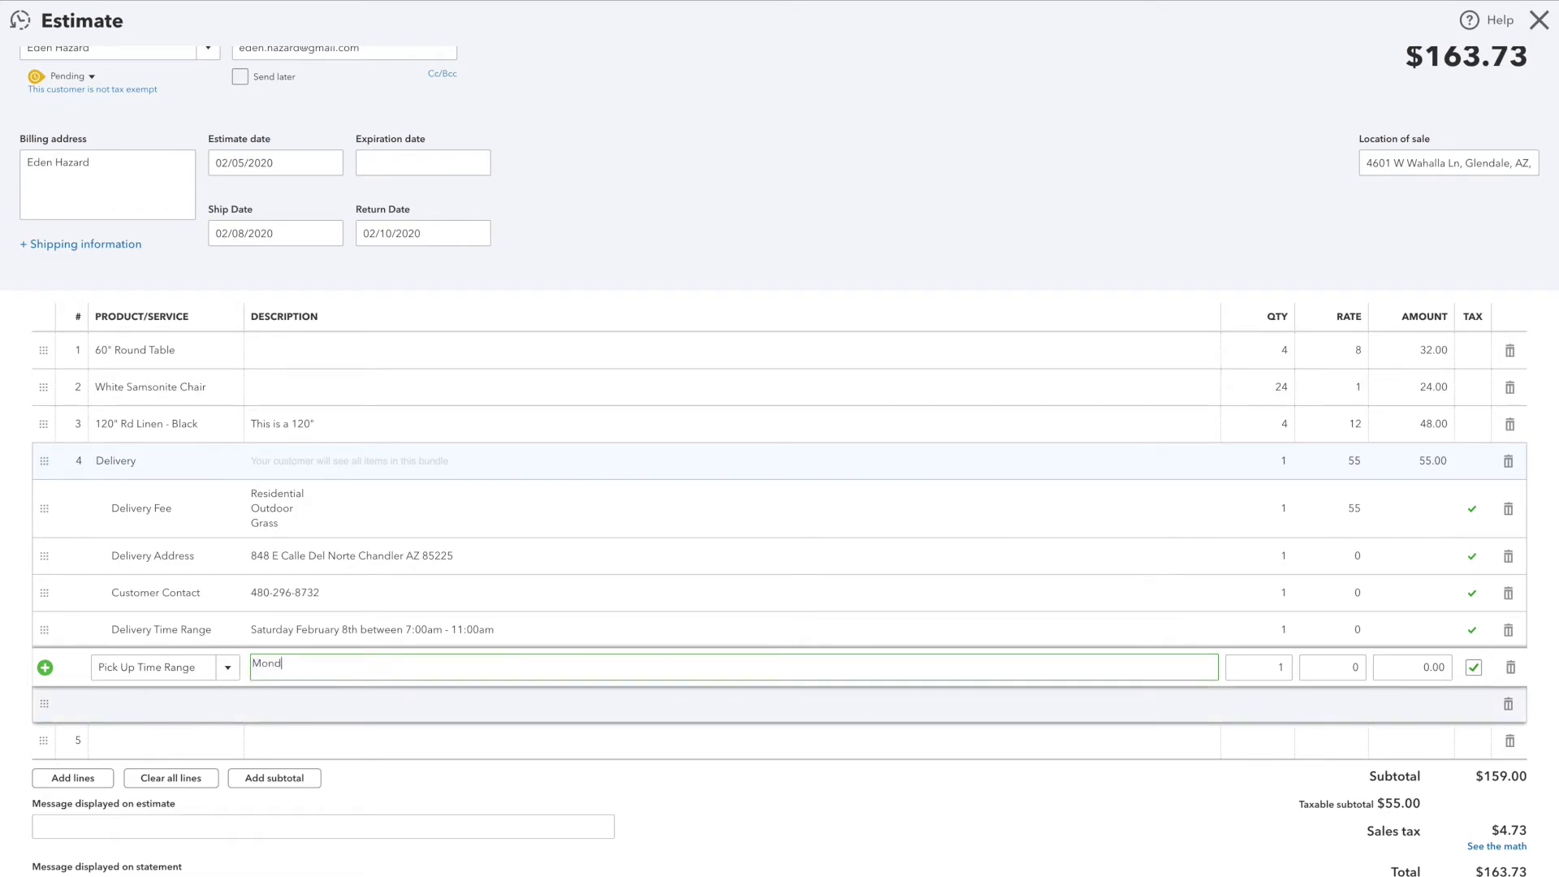
text(ay Frebruary 10th anytime)
scroll(476, 635, down, 2)
scroll(445, 505, up, 1)
scroll(447, 512, up, 1)
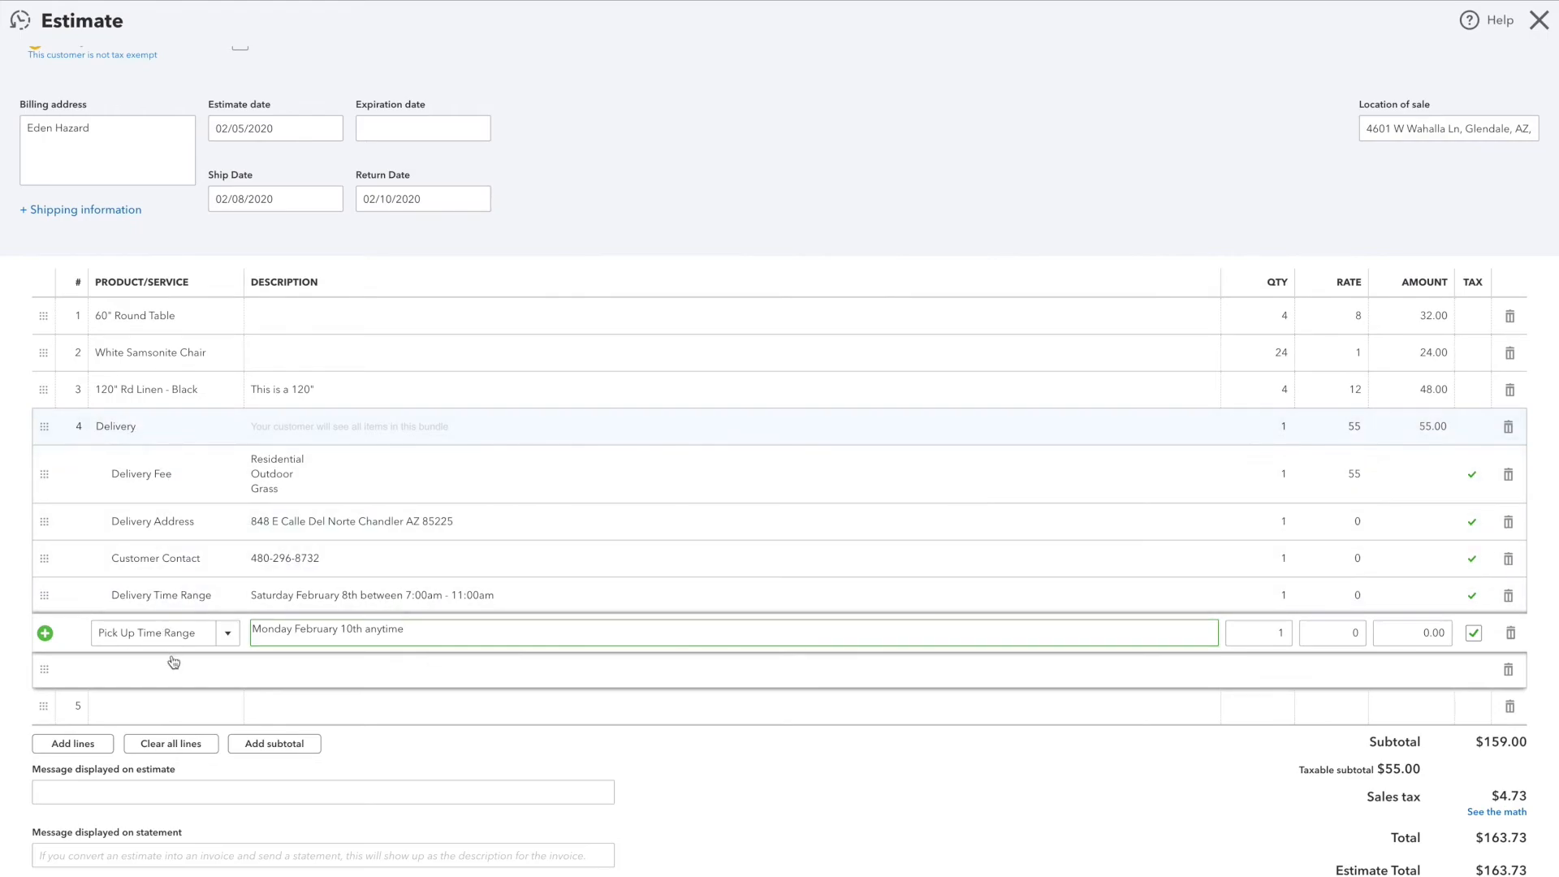
click(253, 682)
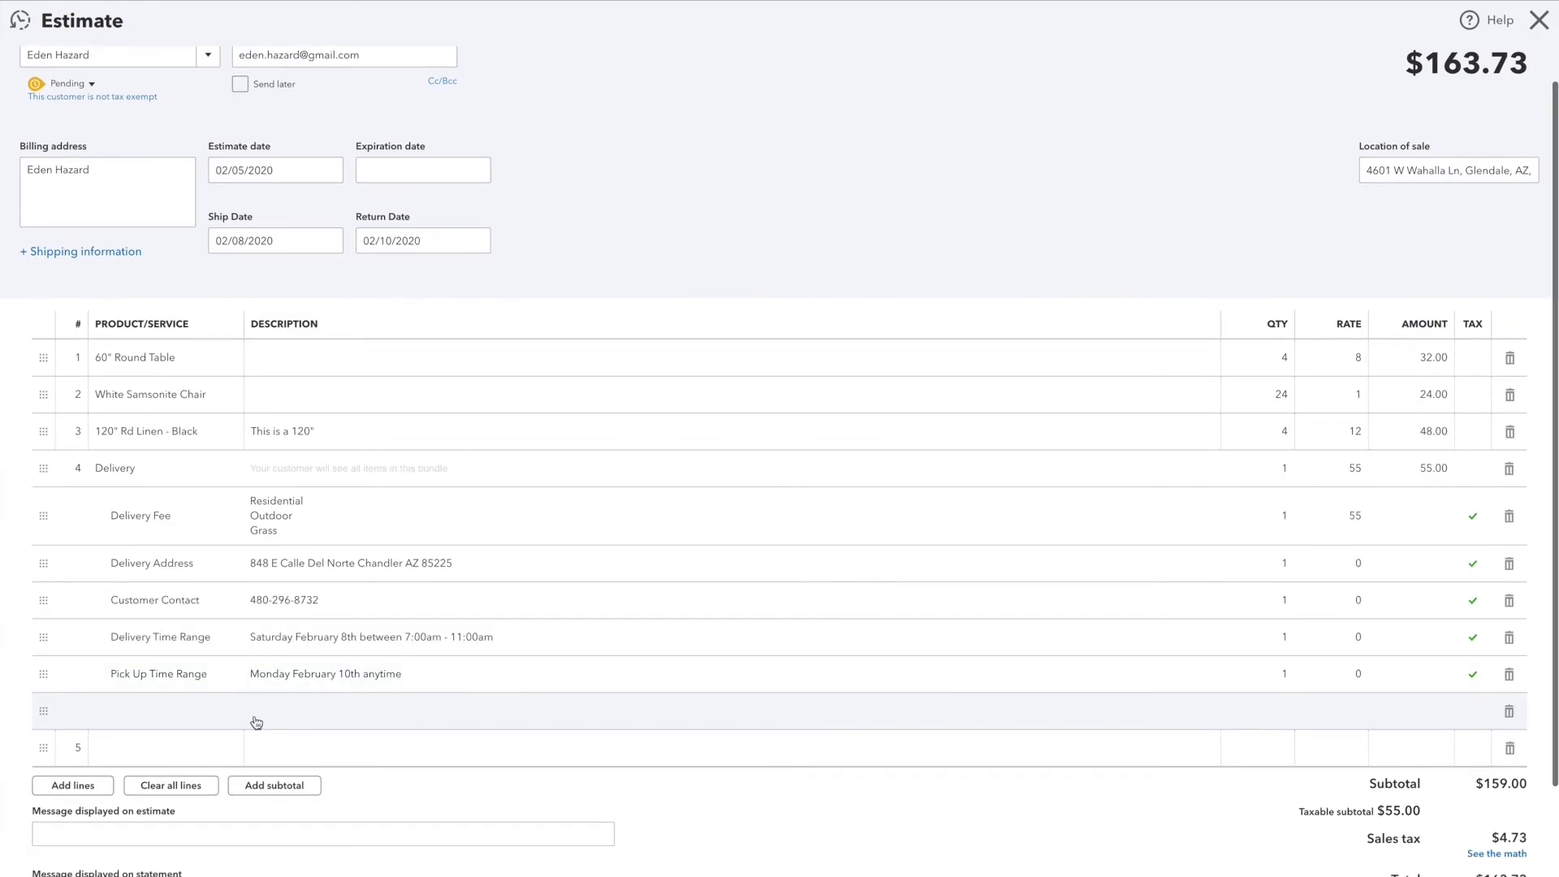
Step: Add the existing Will Call item as line 5 of the estimate
click(168, 756)
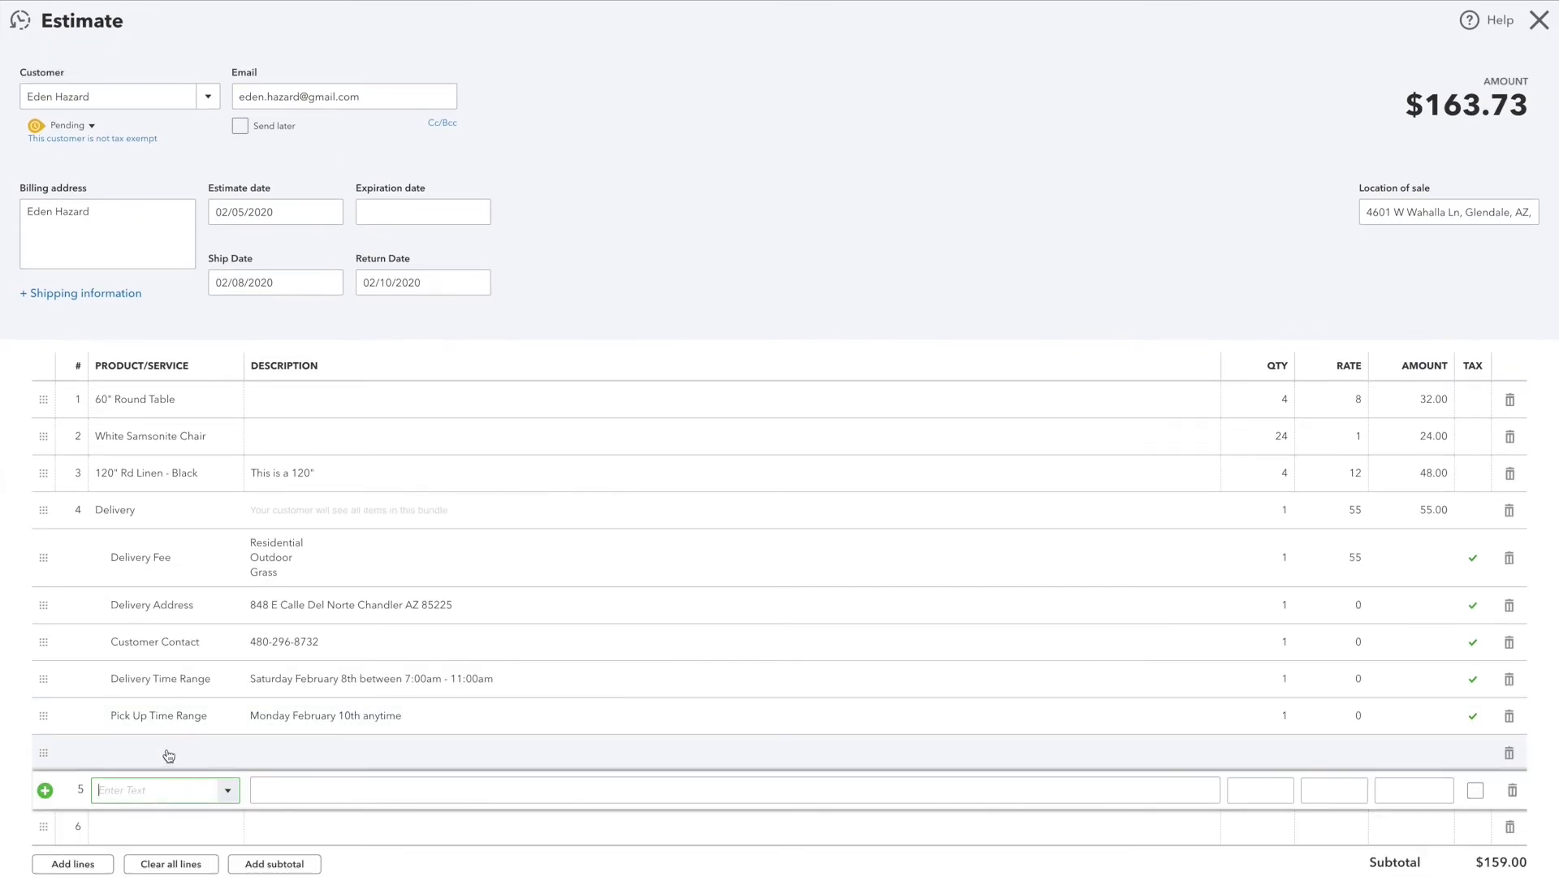
text(wil)
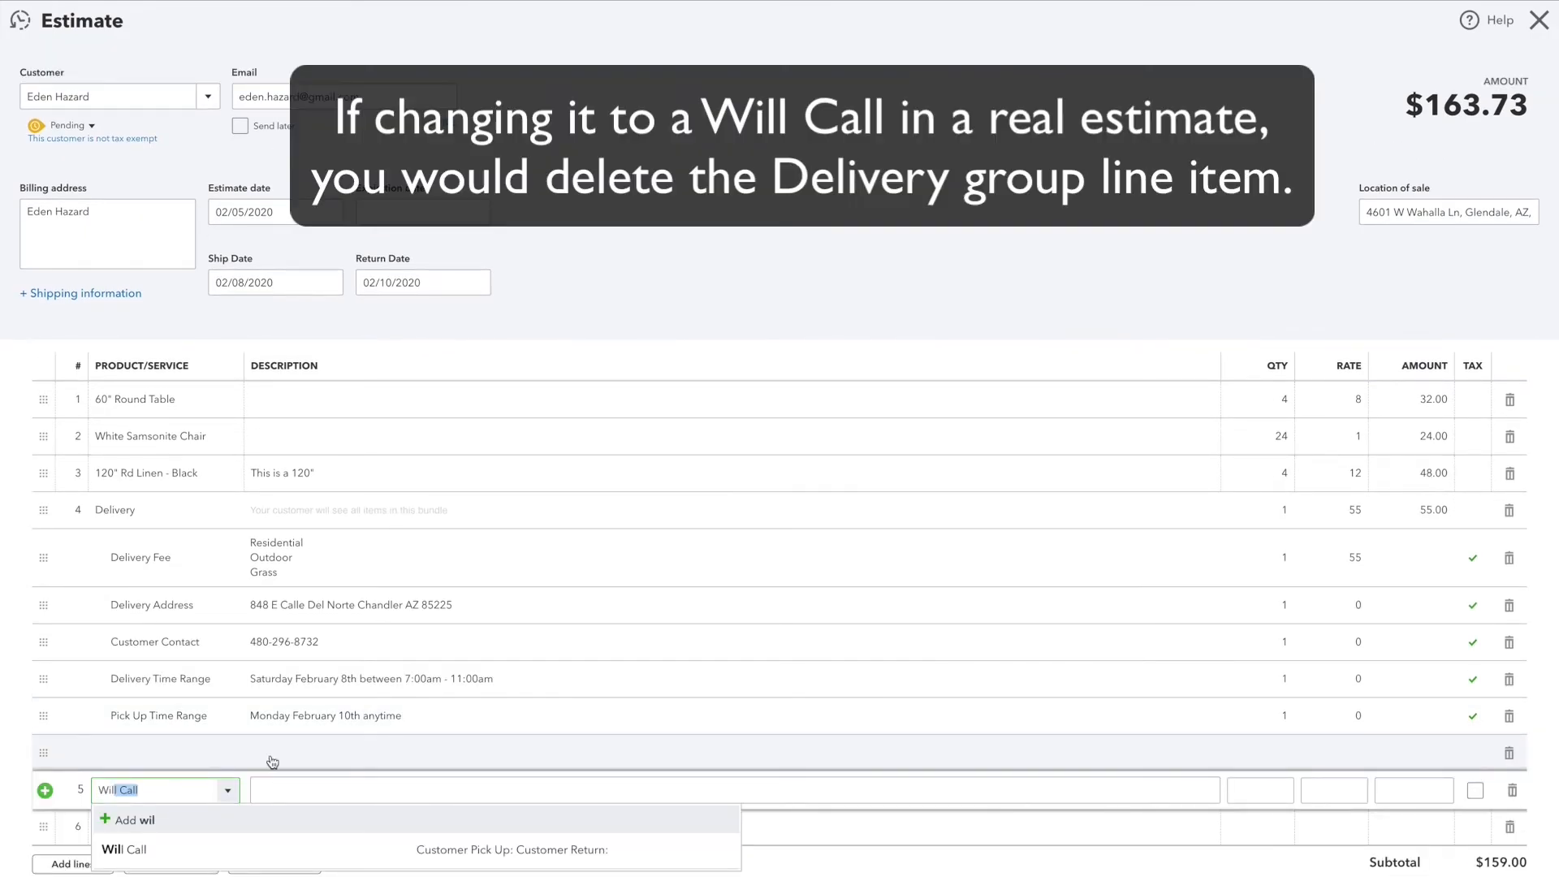
click(147, 851)
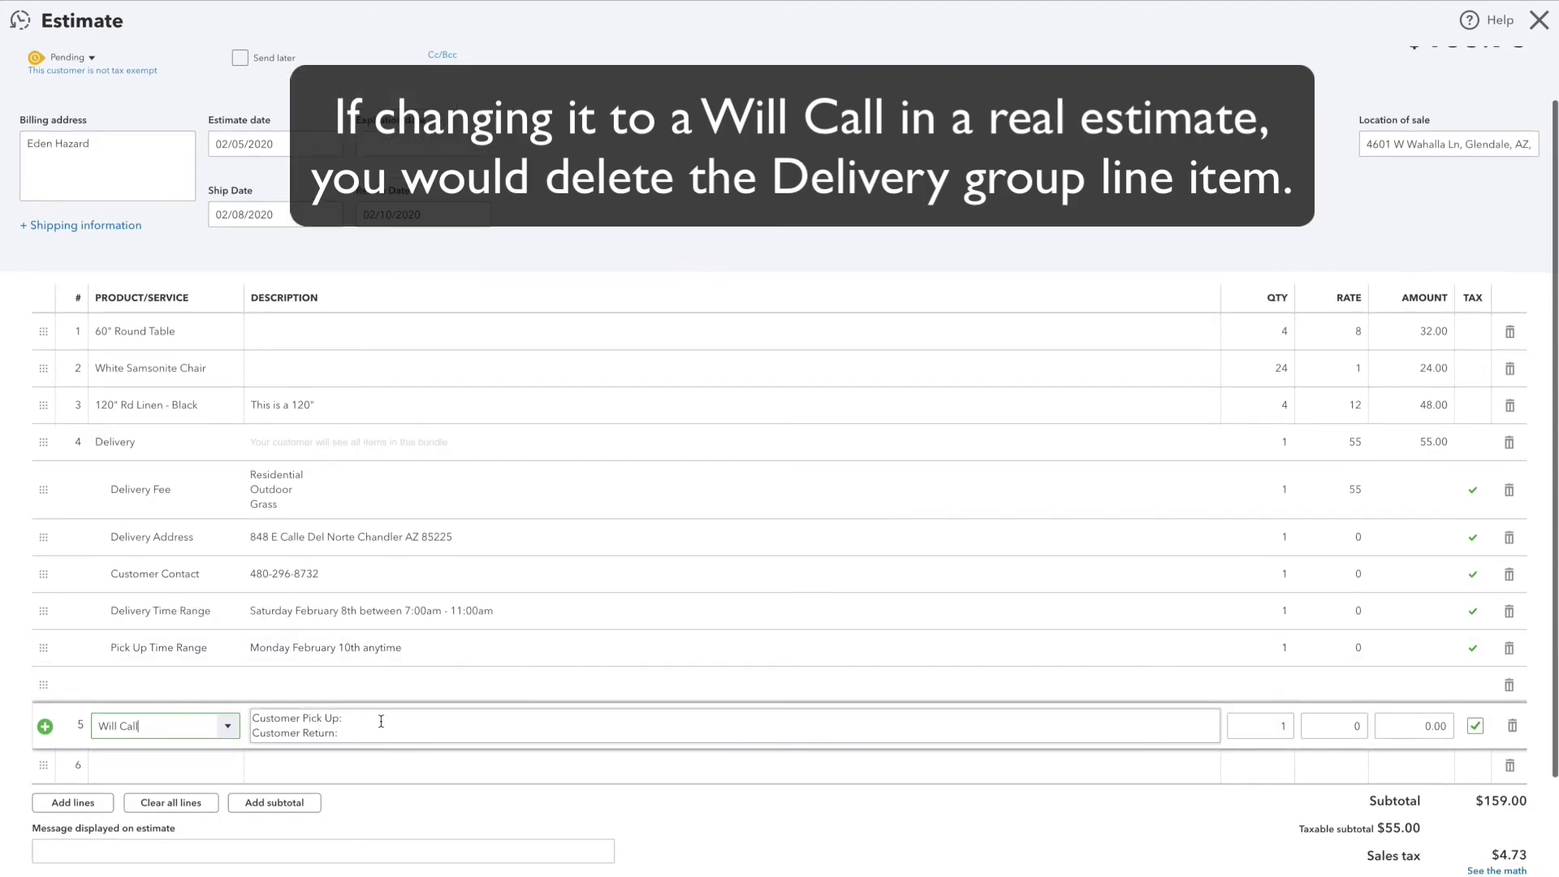
Step: Complete the Customer Pick Up line of the Will Call description with "Saturday February 8th between 9:00am - 4:00pm"
click(358, 721)
click(366, 720)
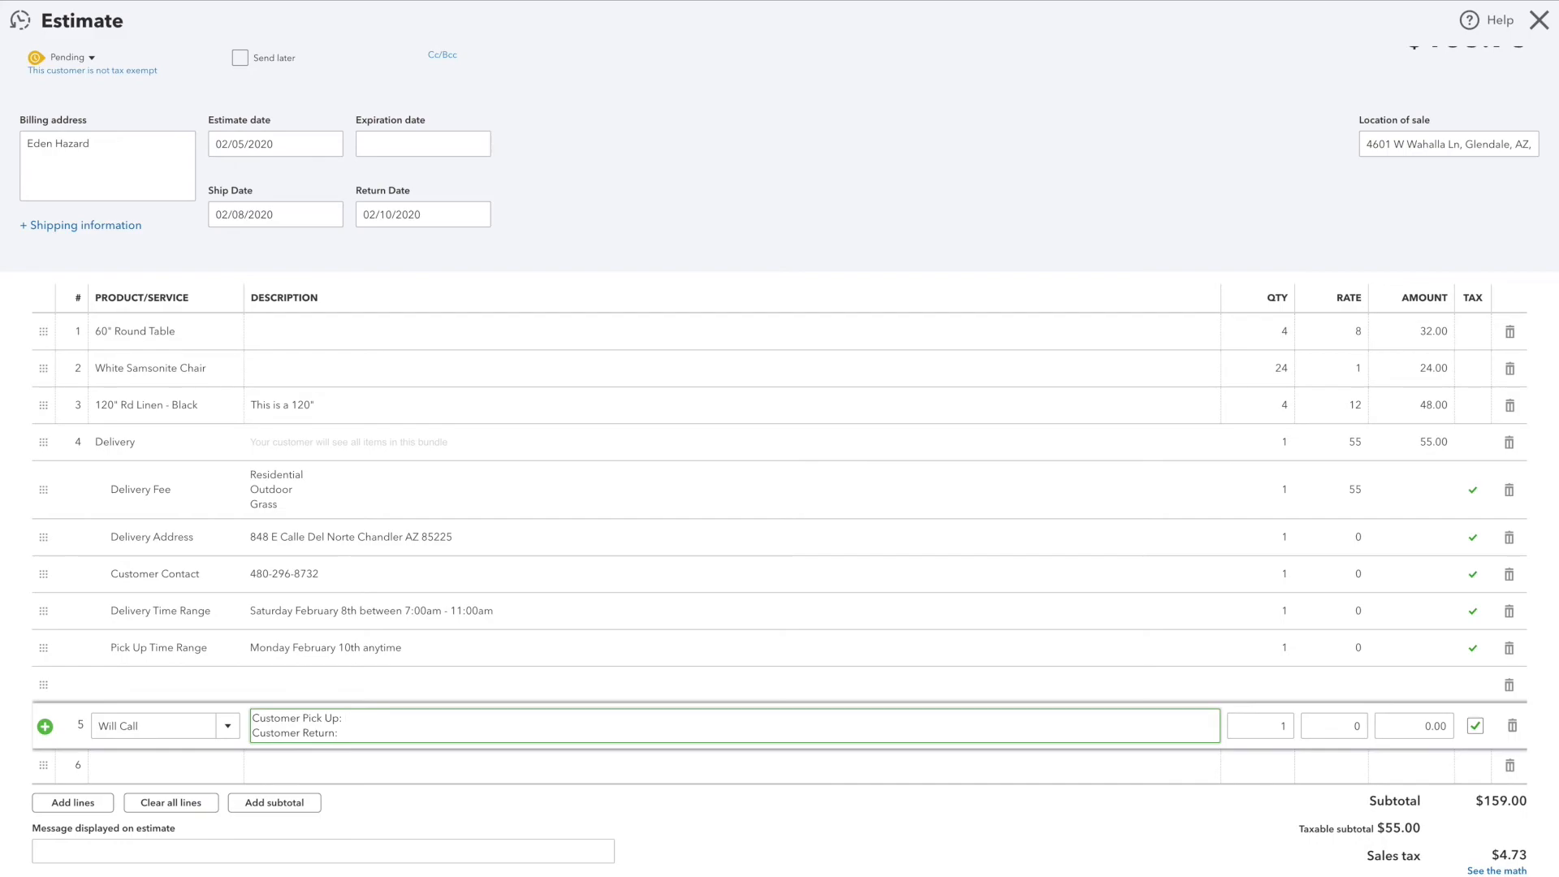
text(Saturday February 8th)
key(BackSpace)
key(BackSpace)
key(BackSpace)
text(8th between 9a;)
text(00am - )
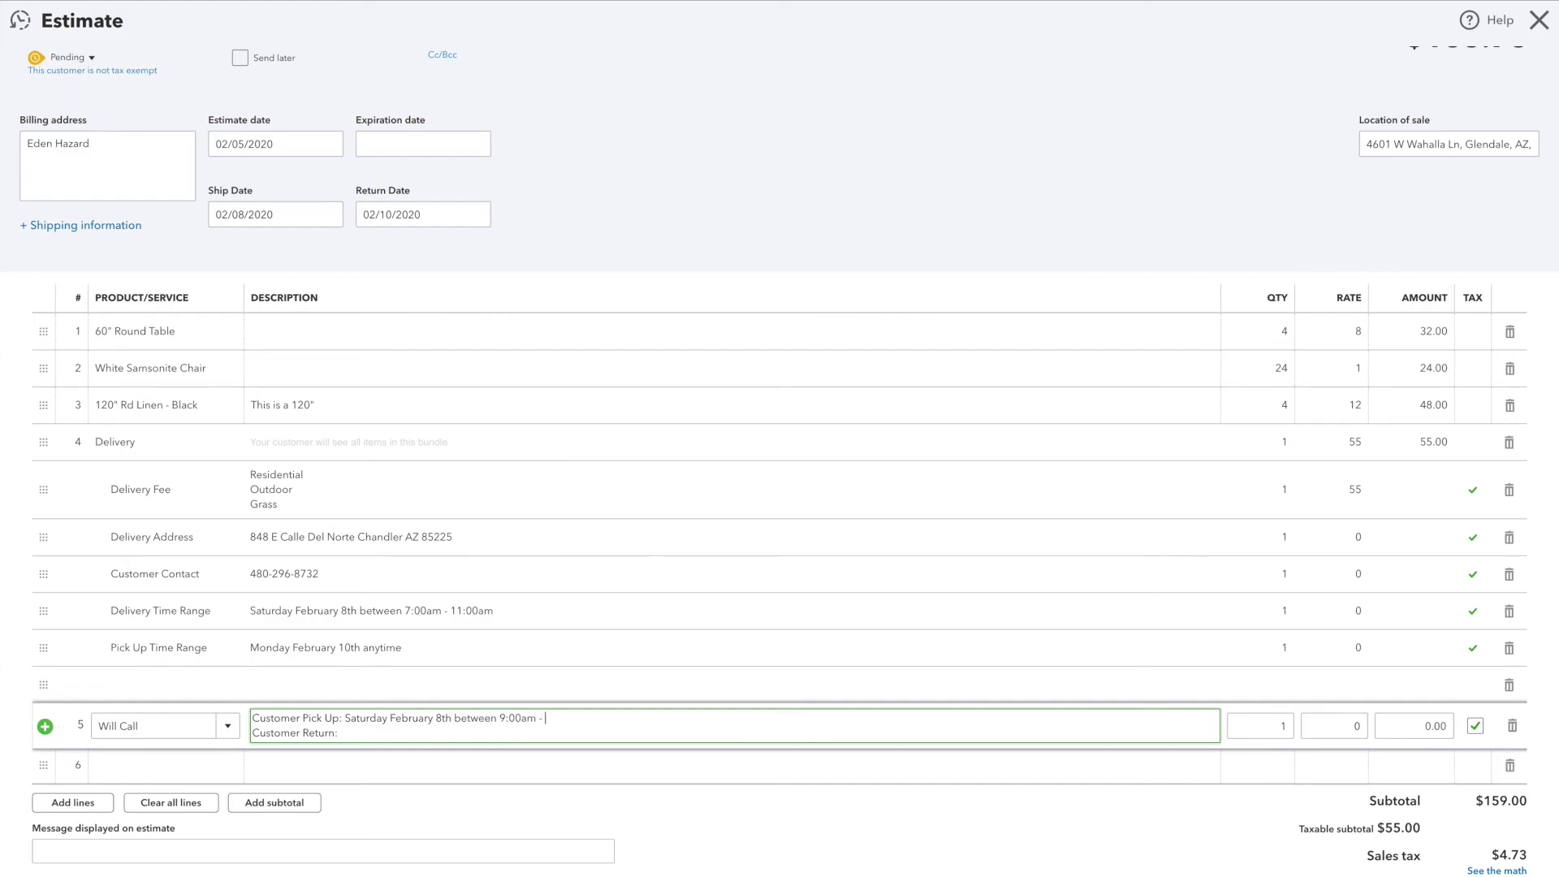
text(4:00pm)
Step: Complete the Customer Return line of the Will Call description with "Monday February 10th between 9:00am - 4:00pm"
text(Monday)
text( Februa)
text(ry 10th b)
text(etween )
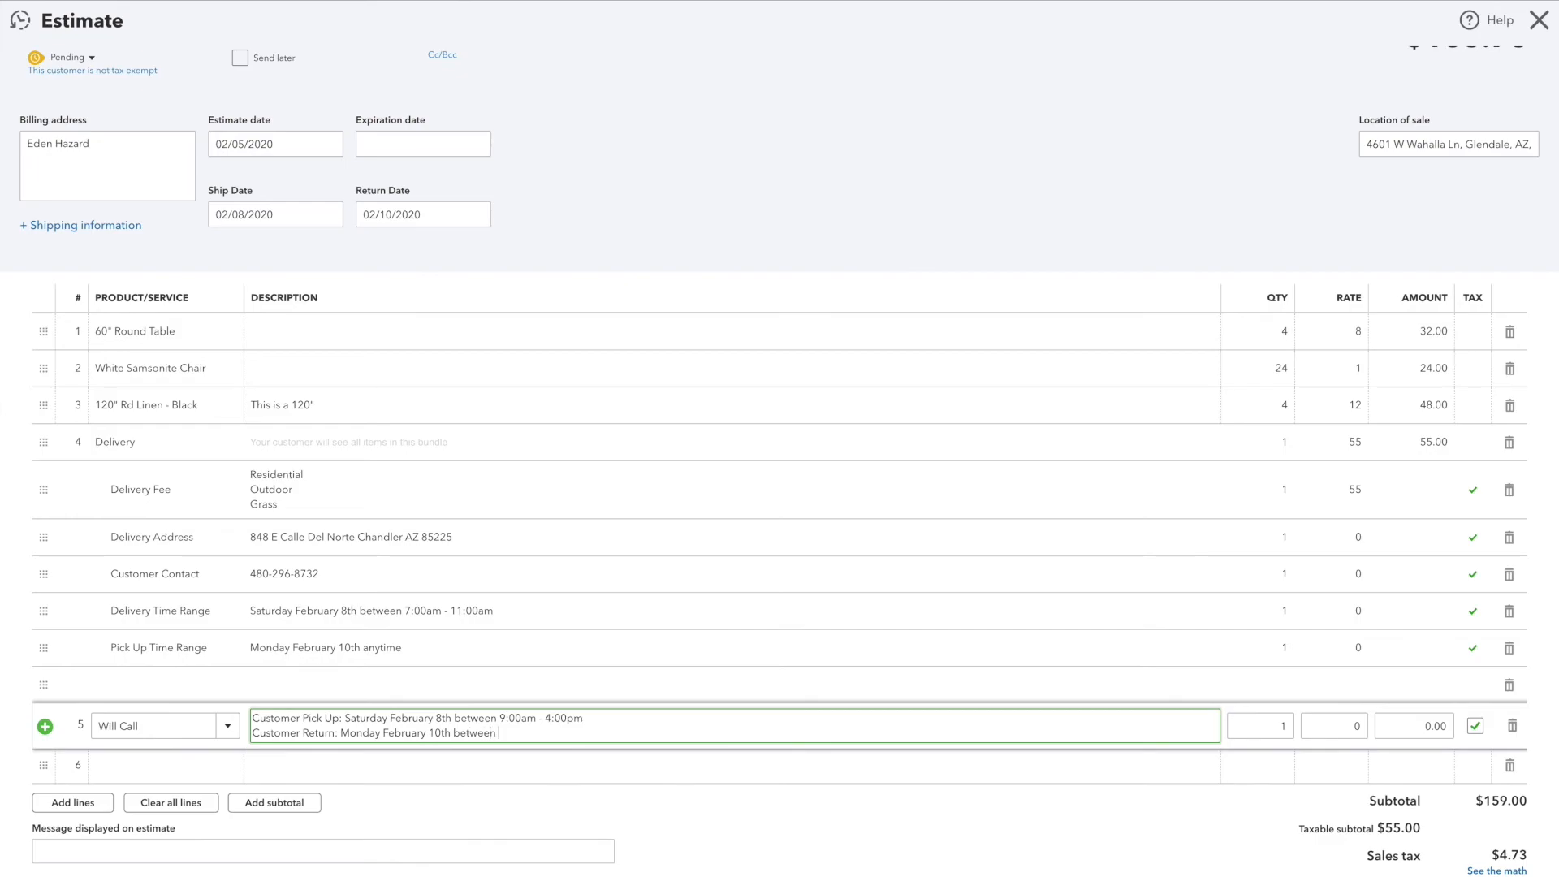
text(9:00am - 4:00pm)
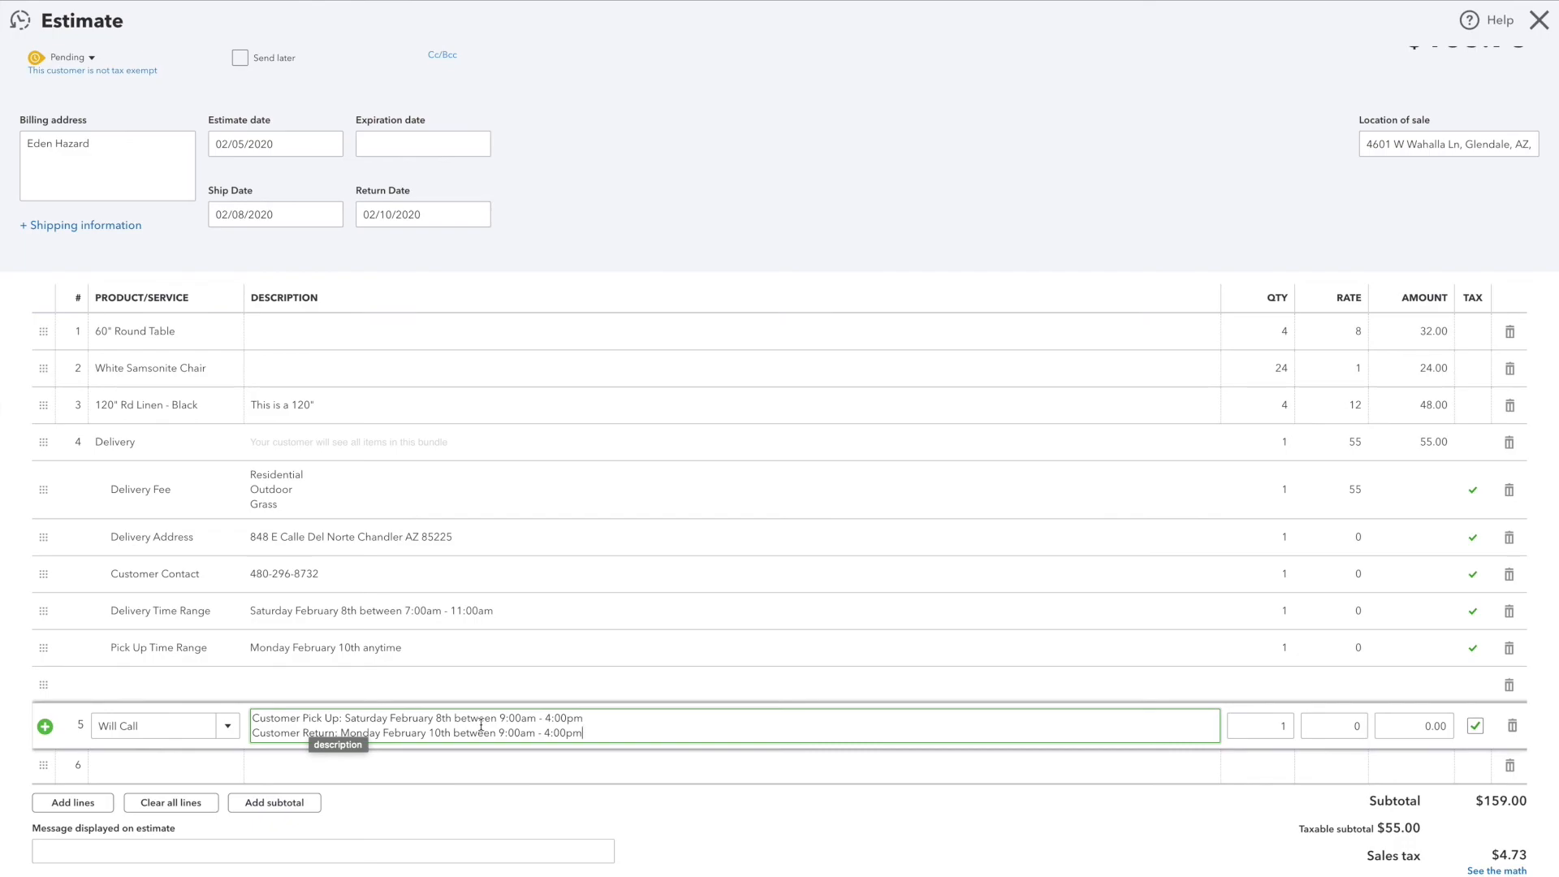
Step: Review the completed estimate, save it and open its email for sending
scroll(463, 659, up, 1)
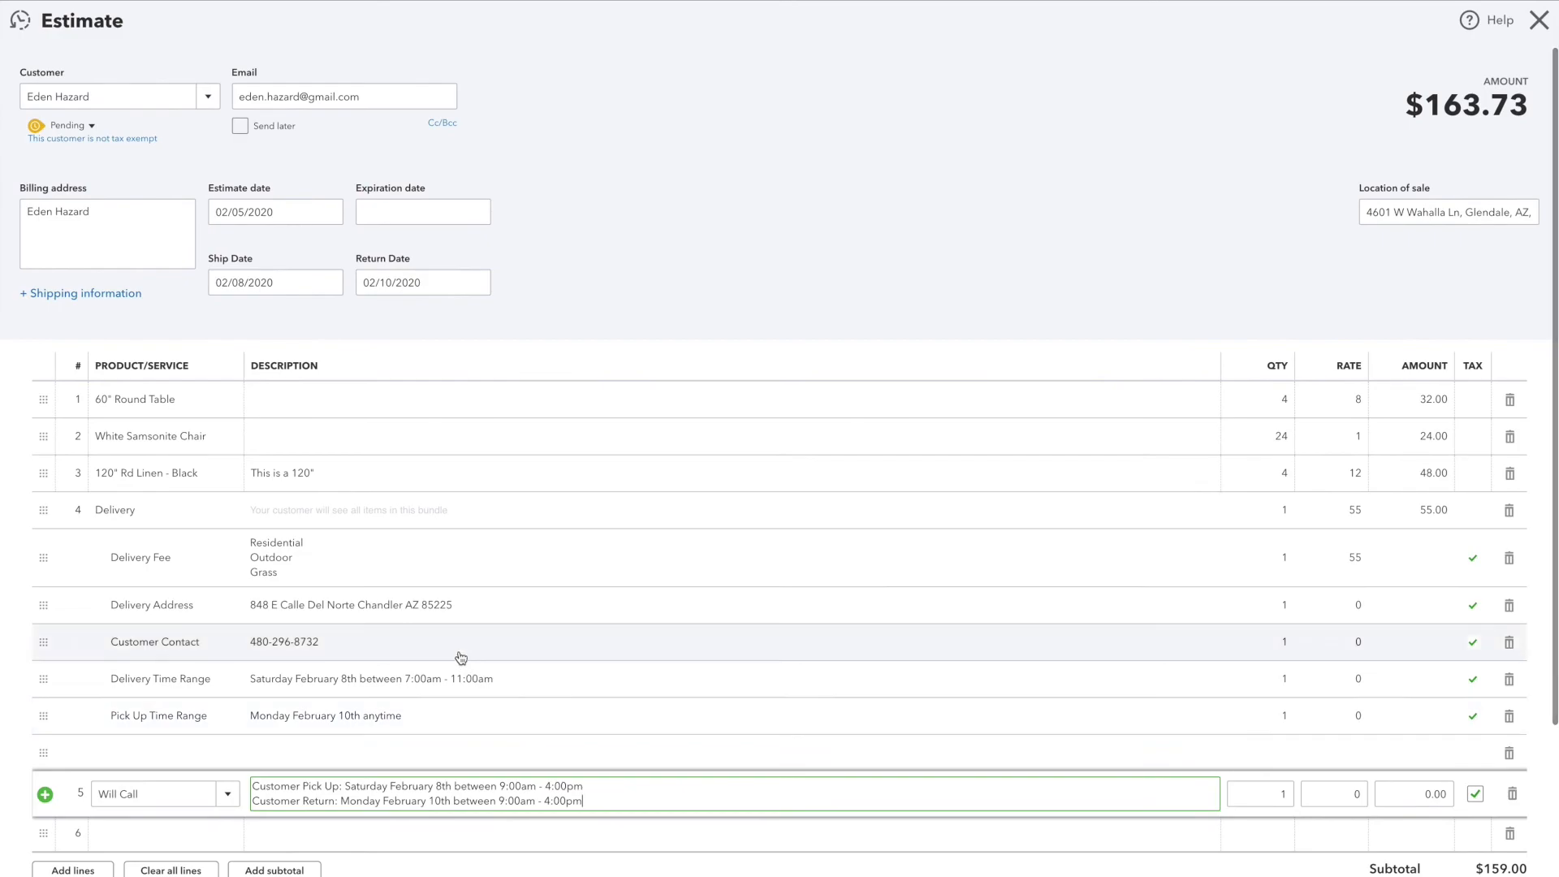
scroll(460, 657, down, 1)
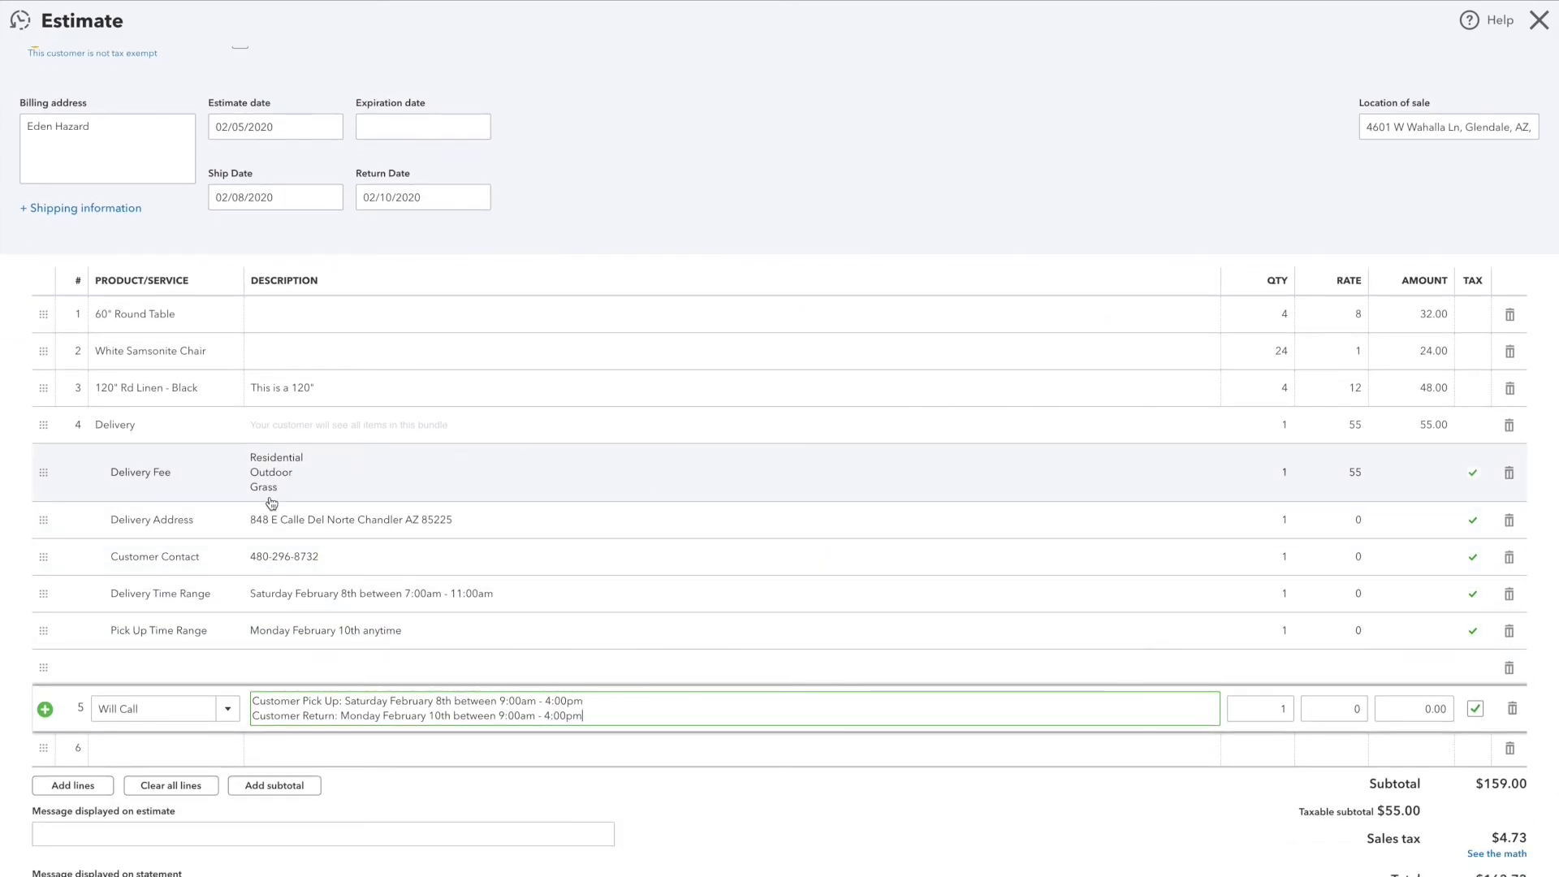
scroll(430, 640, up, 1)
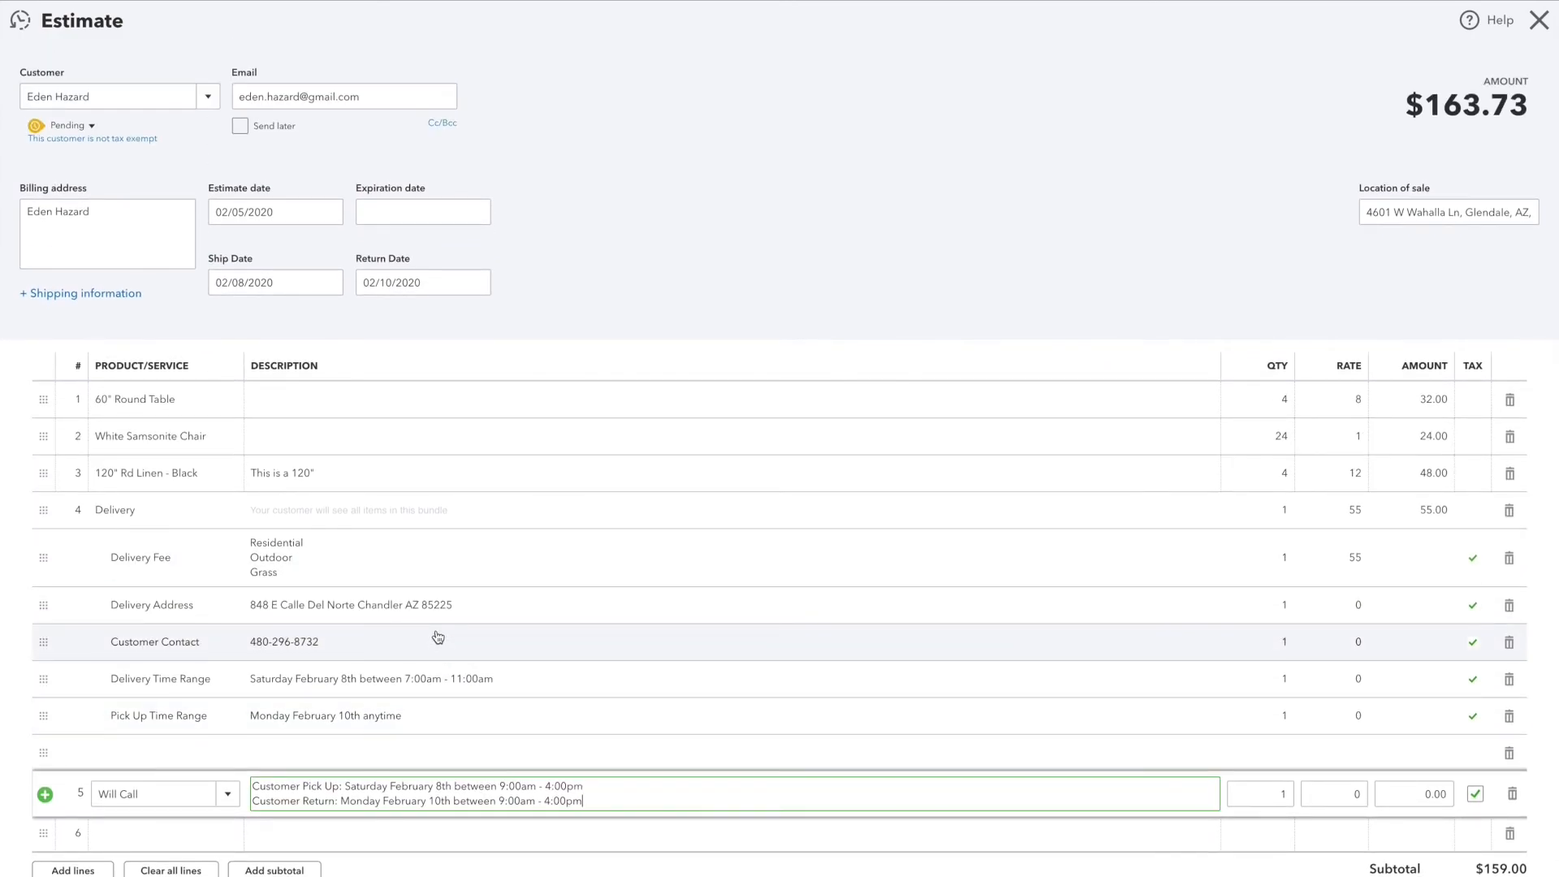
scroll(438, 638, down, 1)
scroll(885, 825, down, 2)
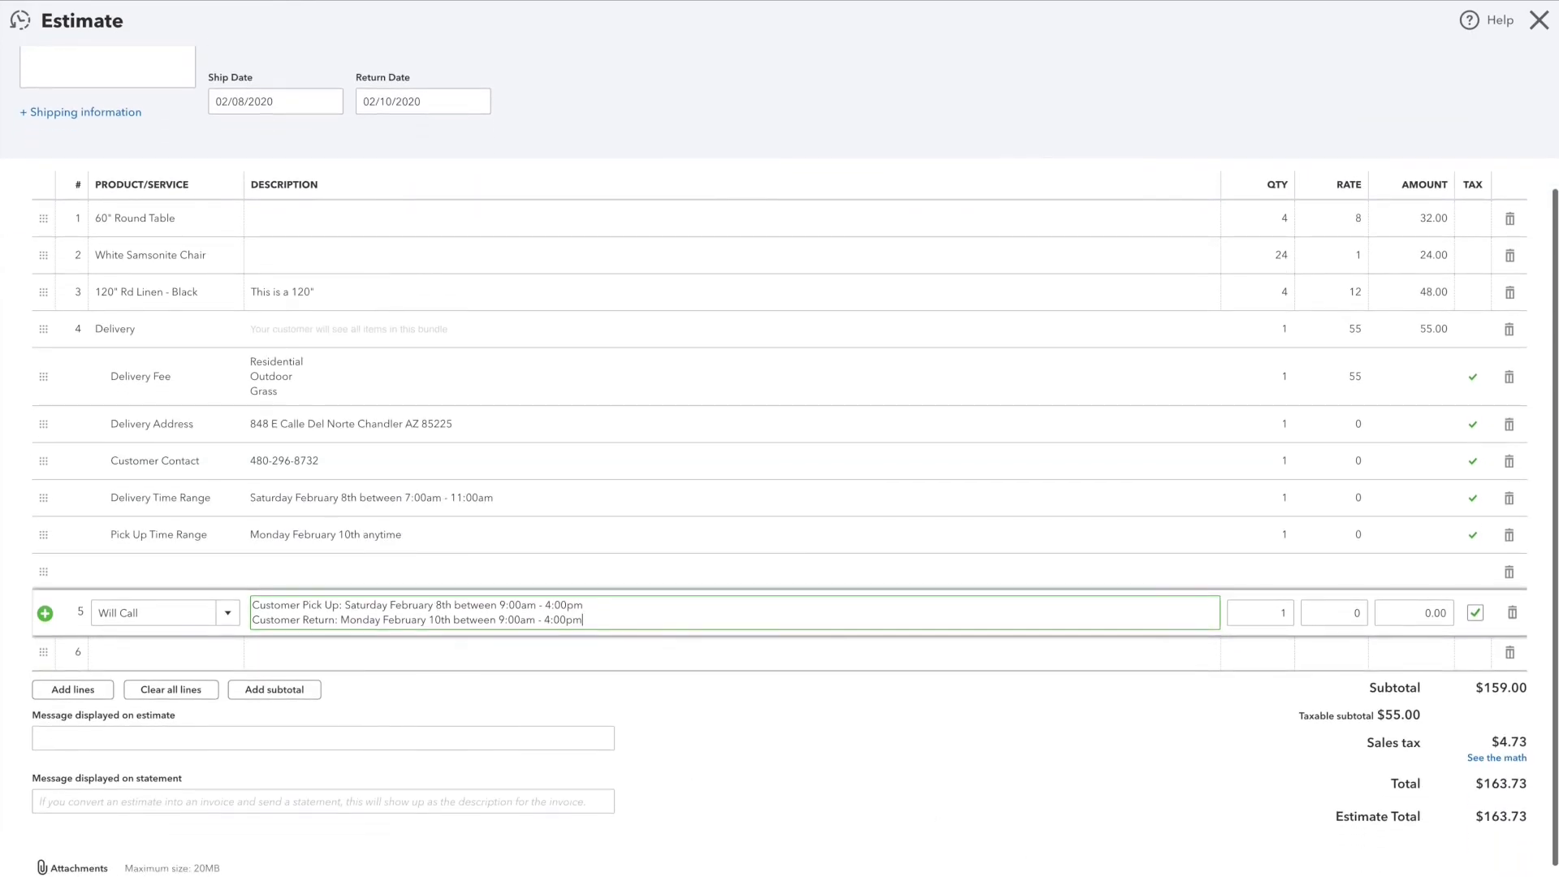
scroll(1097, 739, up, 2)
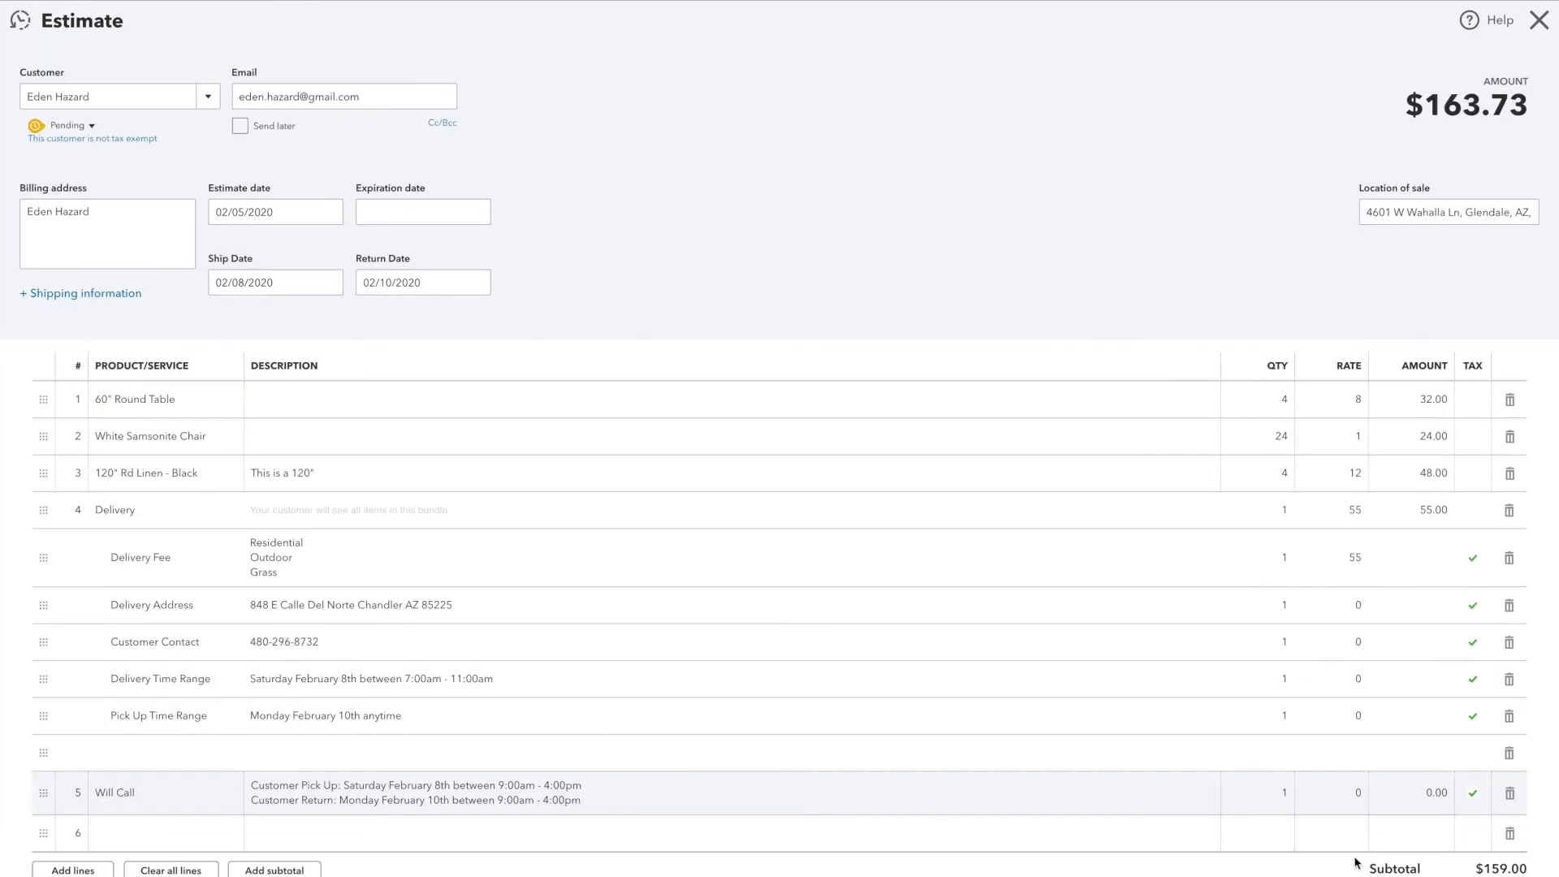
key(ctrl+alt+s)
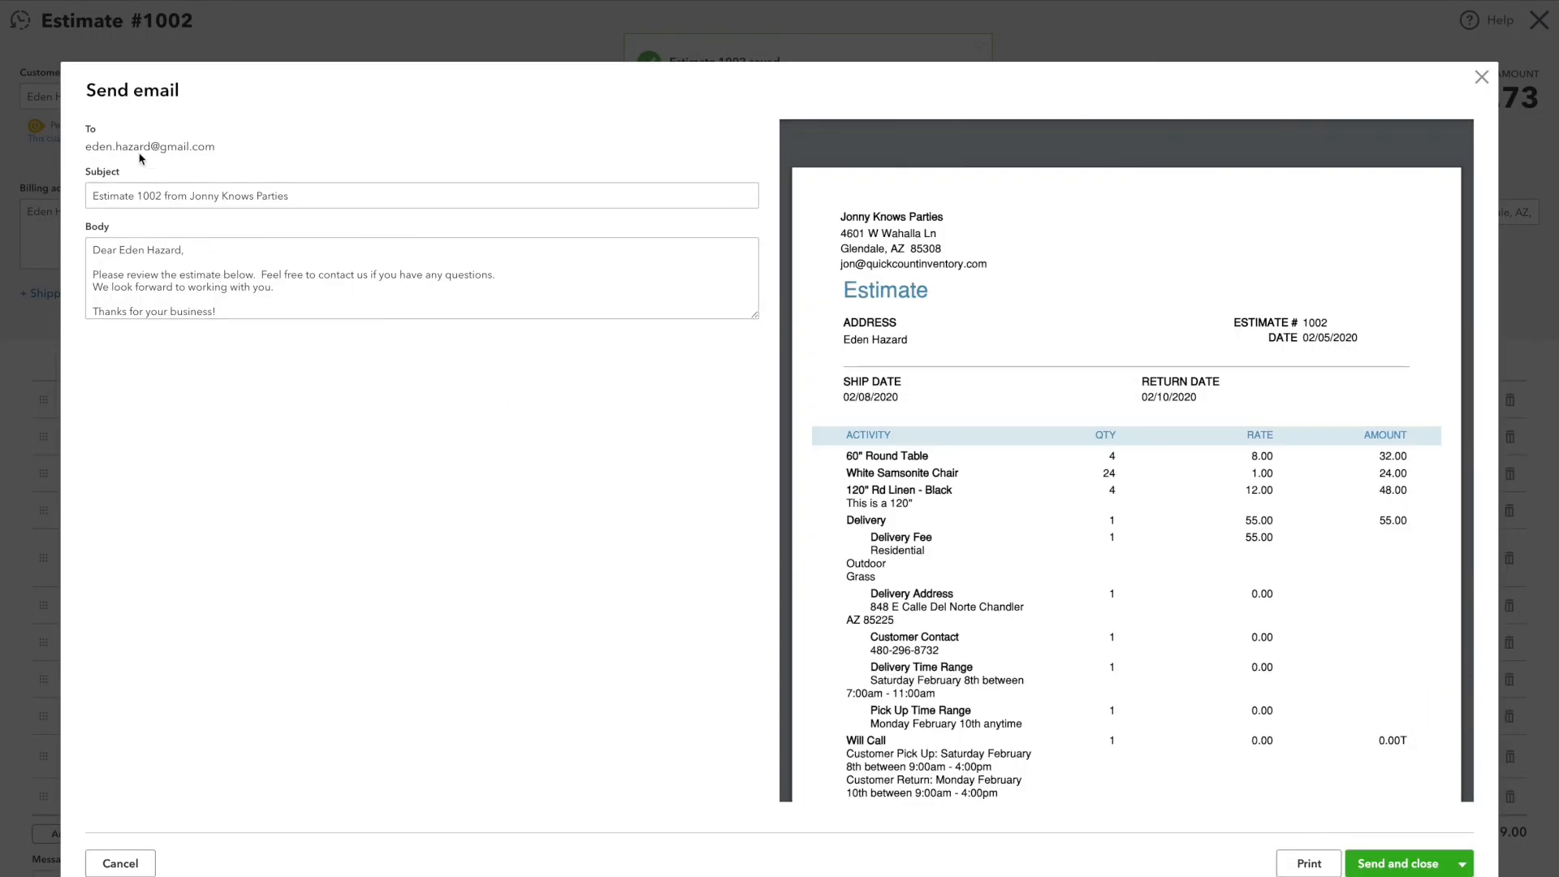
Step: Check the recipient's e-mail address and the subject line, including the estimate number, in the estimate email
drag(86, 146, 210, 146)
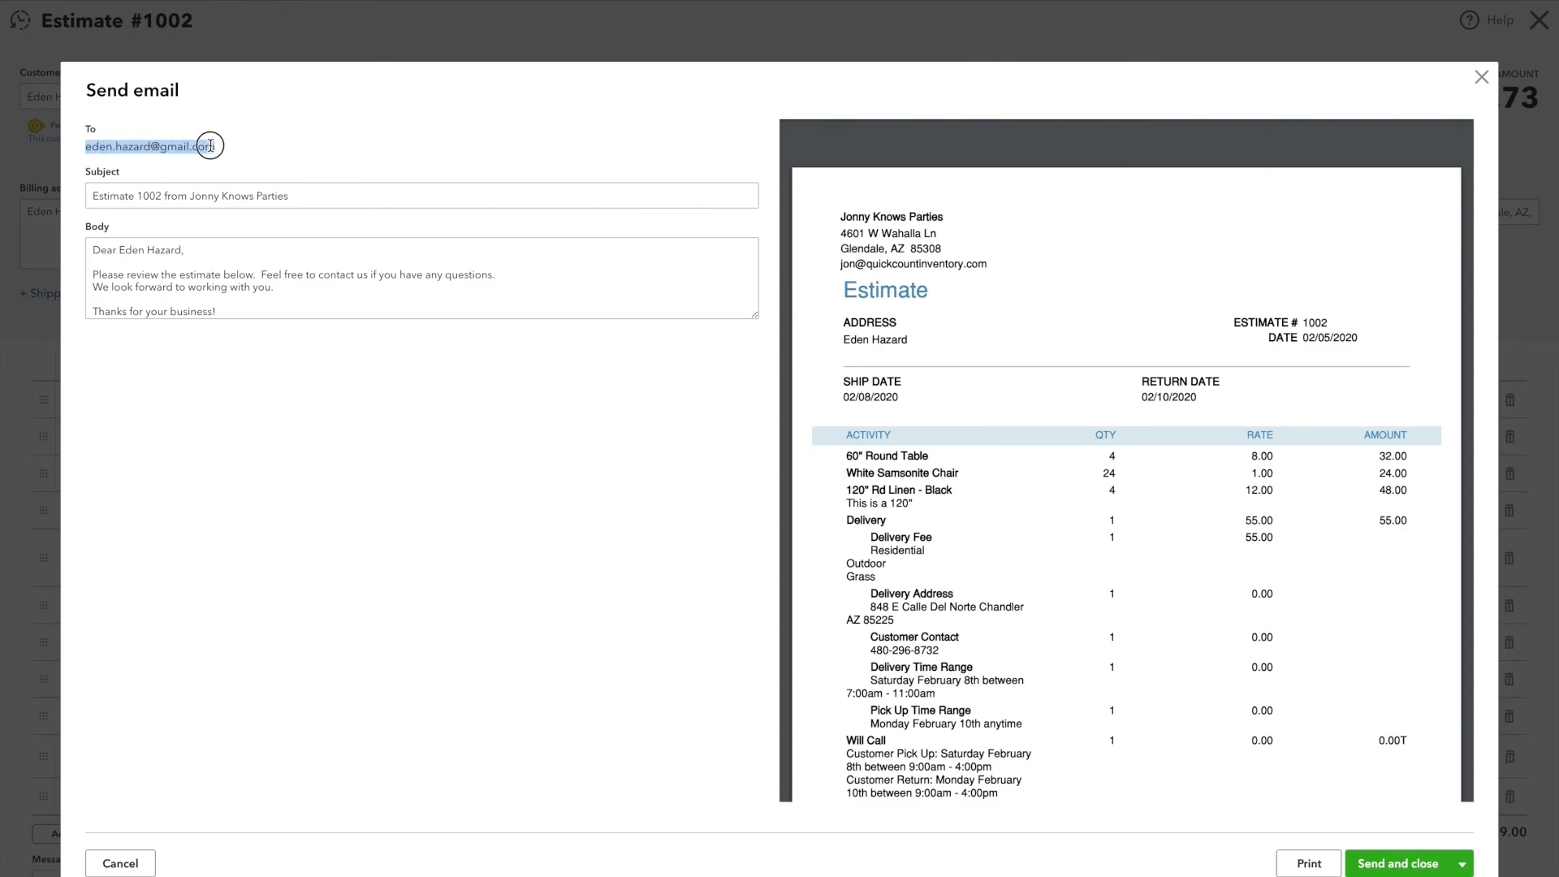
click(229, 160)
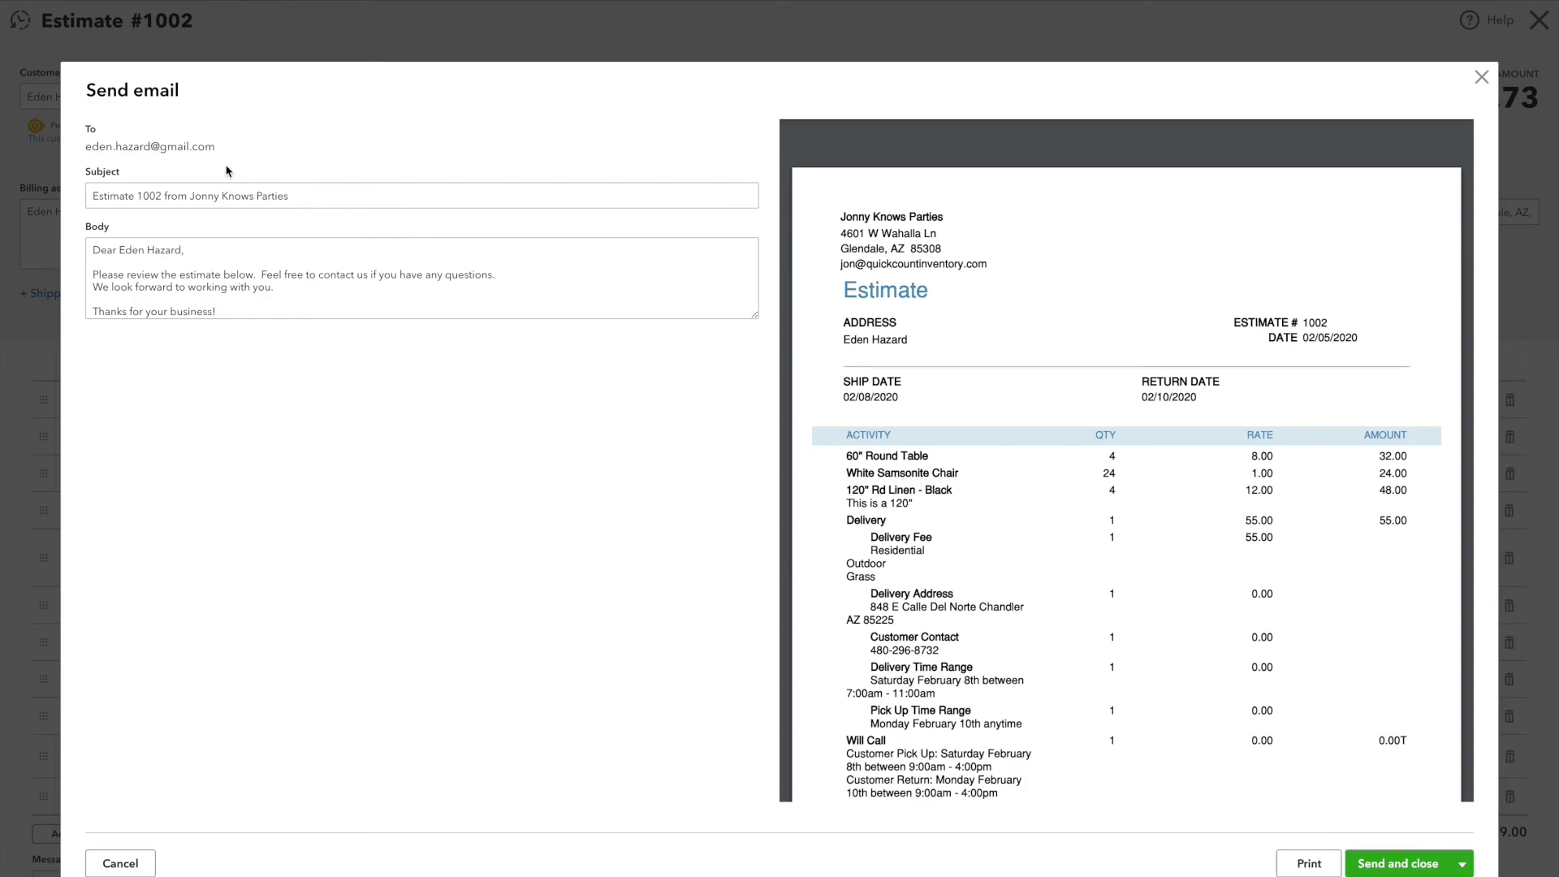
click(293, 198)
drag(293, 197, 87, 195)
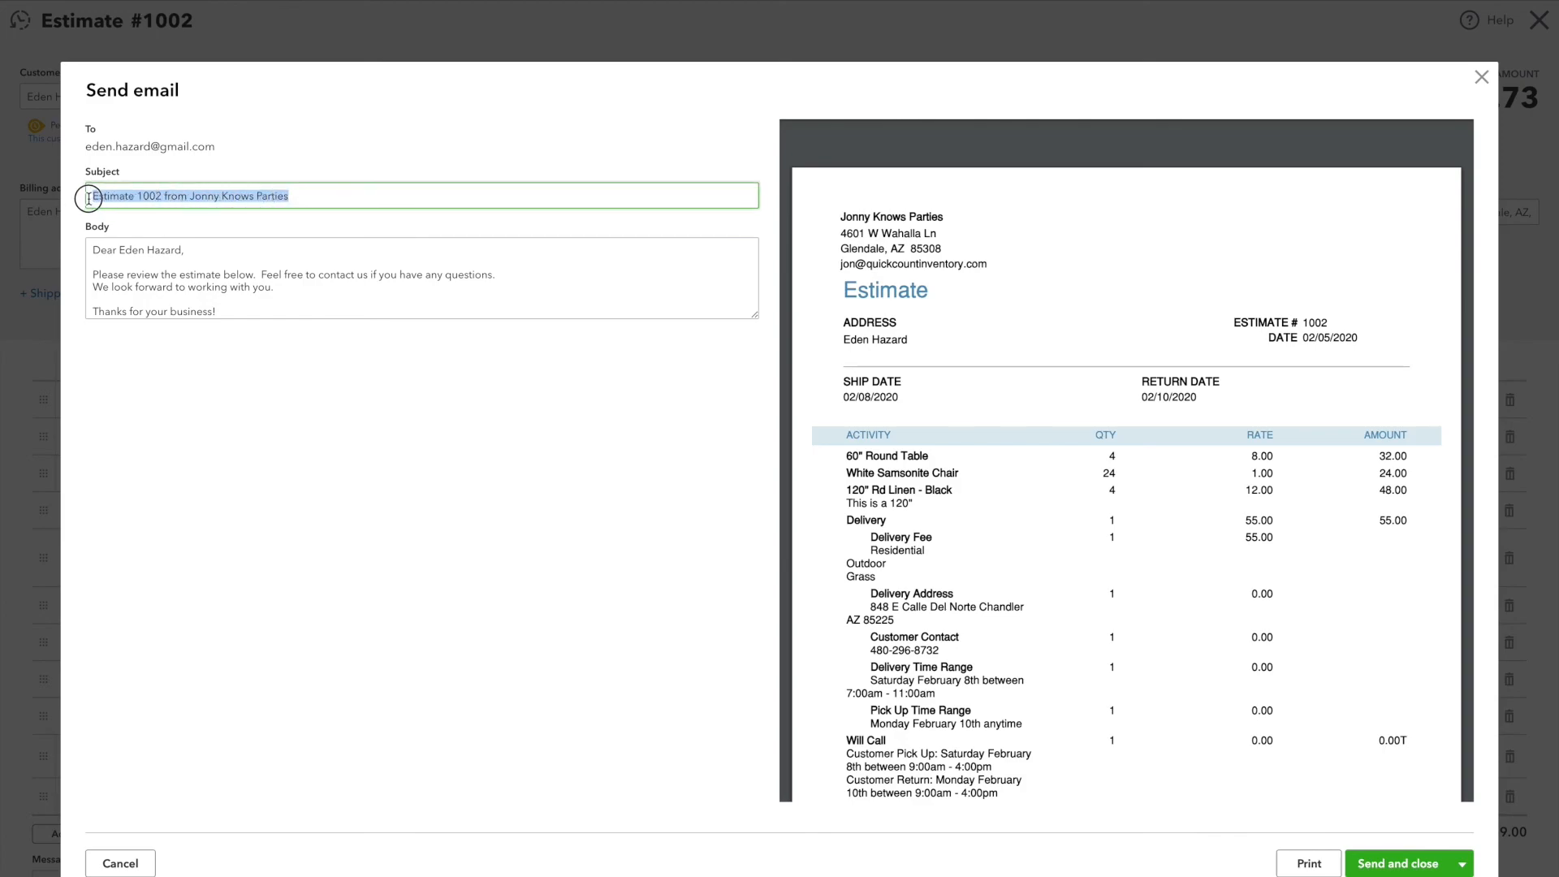
click(325, 197)
double_click(150, 197)
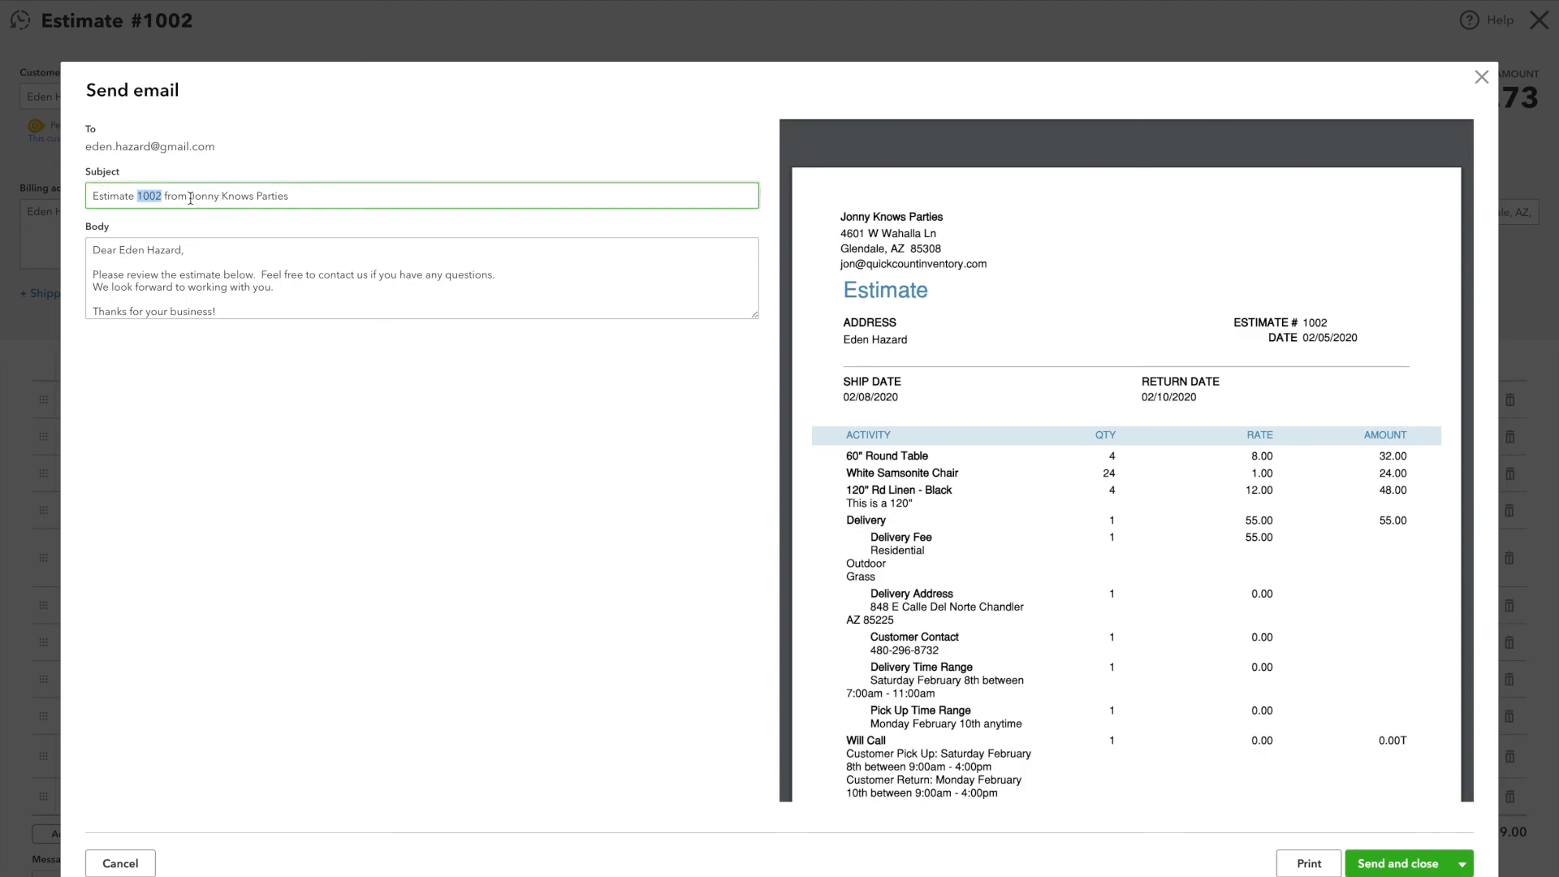
Step: Check the company name in the estimate email's subject and the customer greeting at the start of its body
drag(190, 197, 381, 204)
click(345, 201)
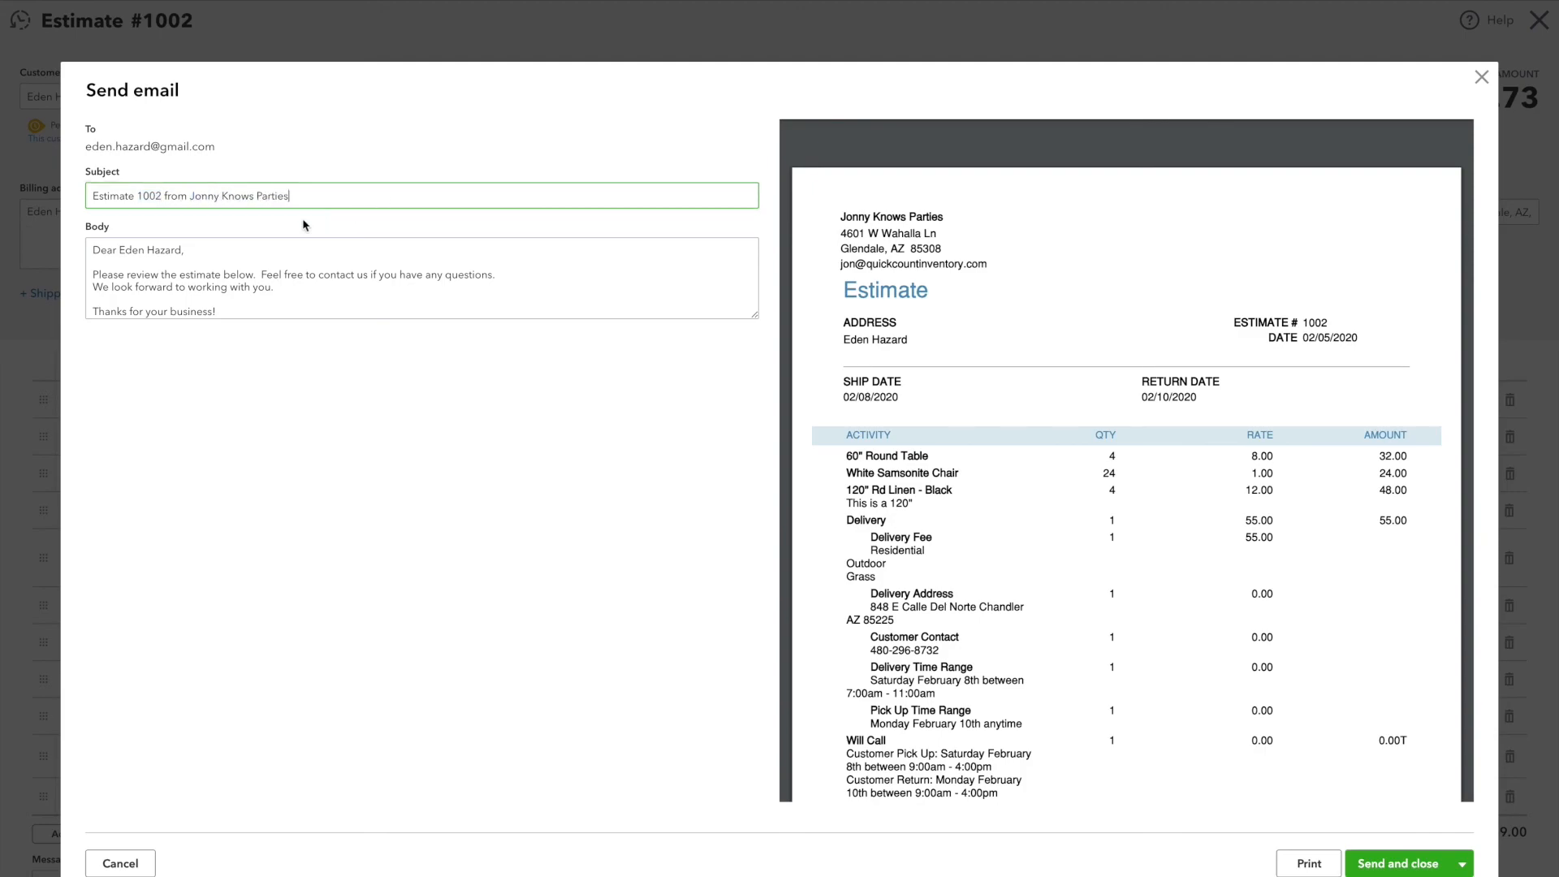
triple_click(172, 257)
click(186, 281)
scroll(187, 281, down, 1)
scroll(185, 281, up, 1)
scroll(160, 270, down, 1)
scroll(199, 281, up, 1)
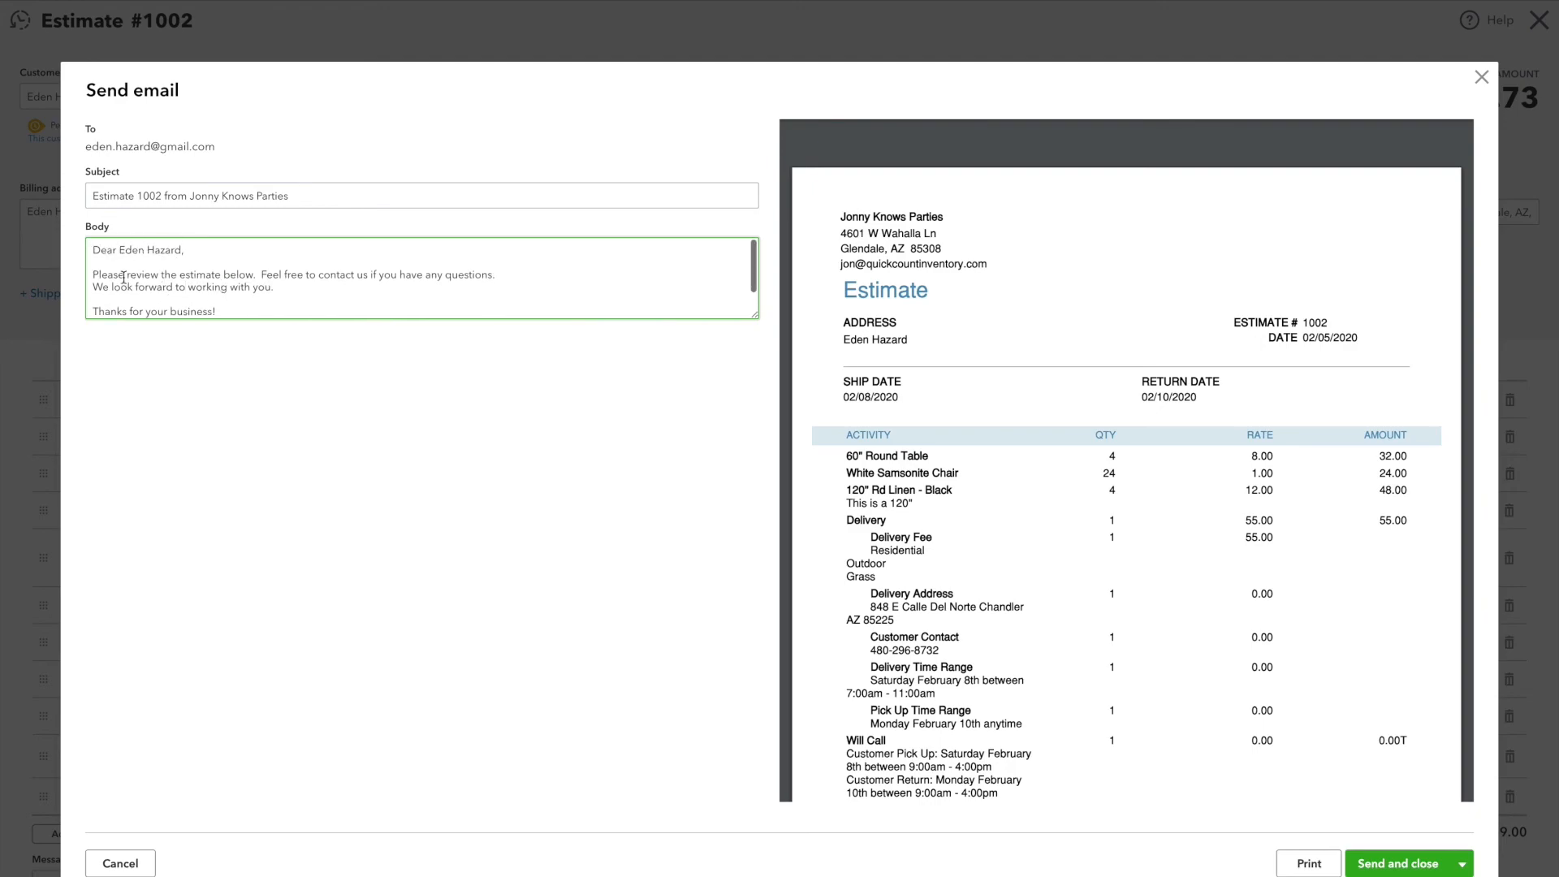
Step: Read the email's message text through to the closing signature, and close the email without sending it
drag(107, 276, 263, 287)
click(262, 285)
scroll(262, 284, down, 1)
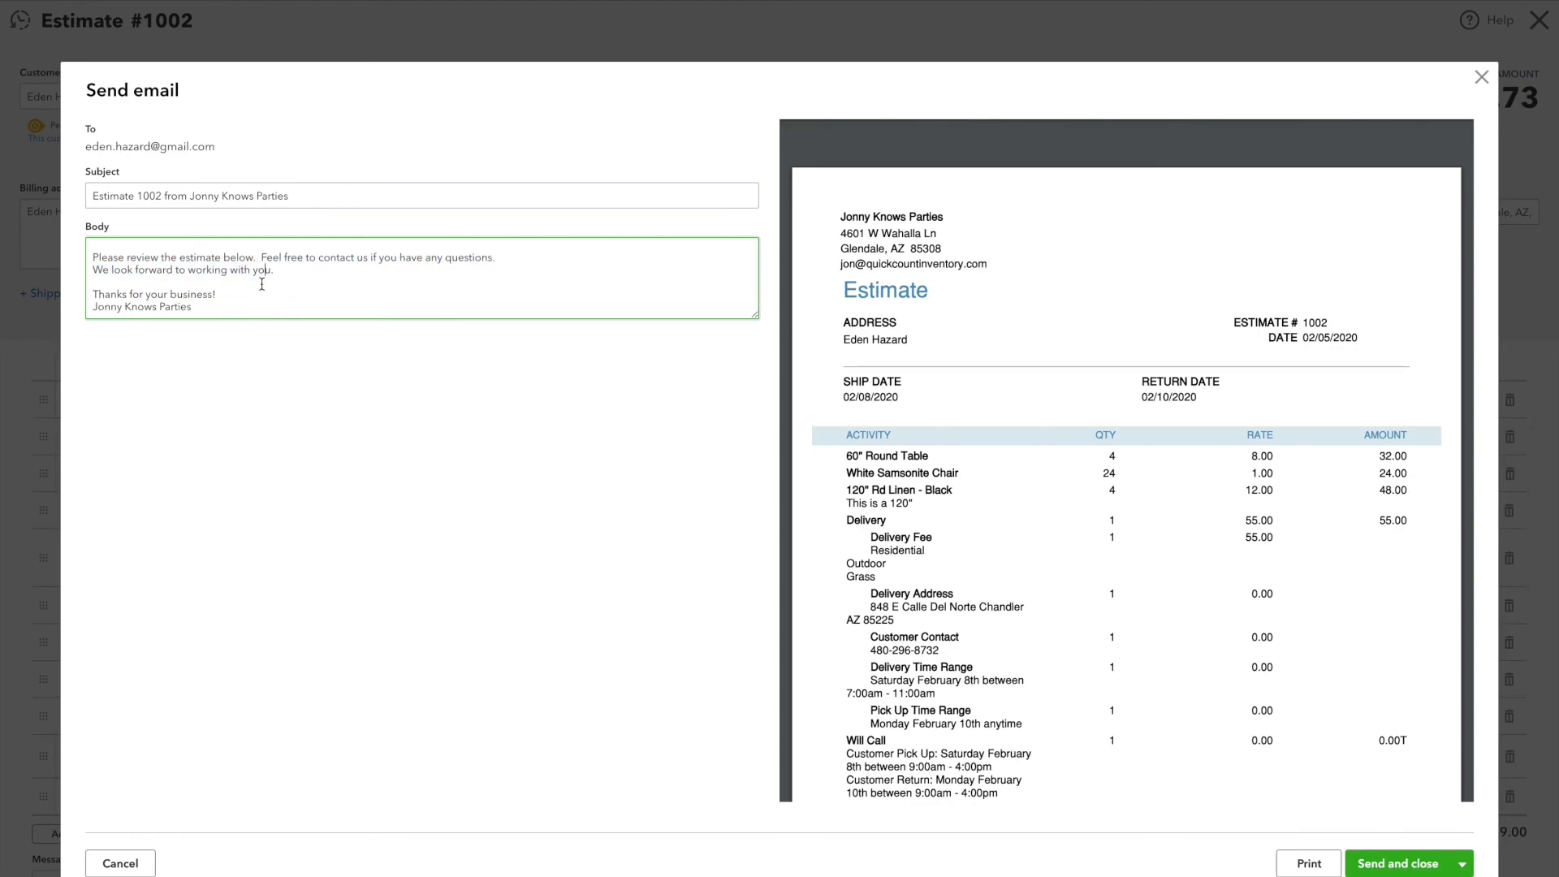
scroll(261, 284, up, 1)
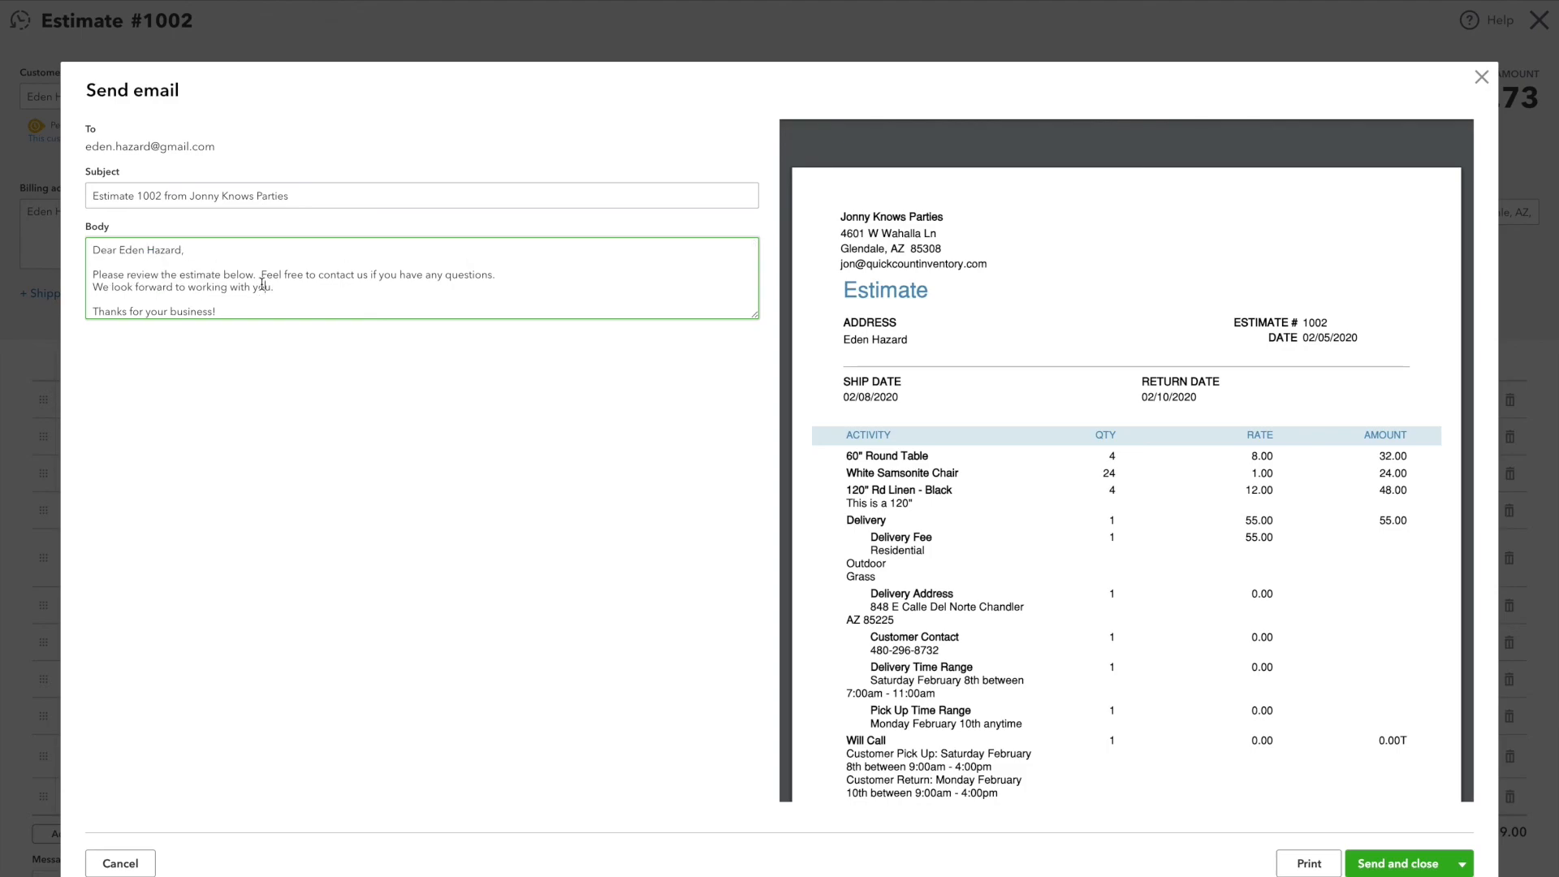
scroll(262, 284, down, 1)
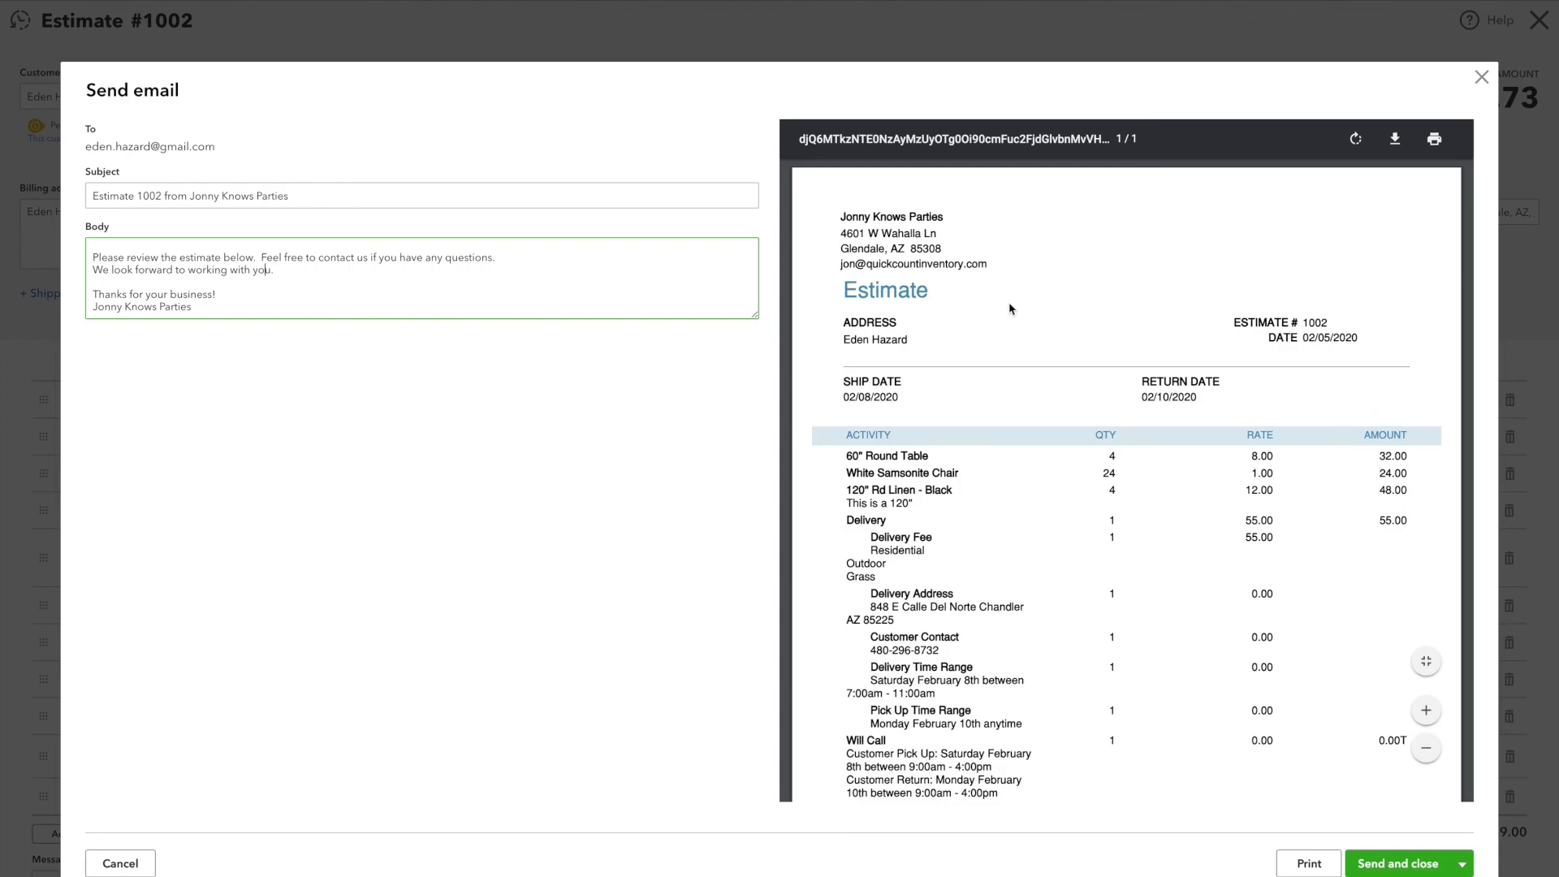
click(1481, 77)
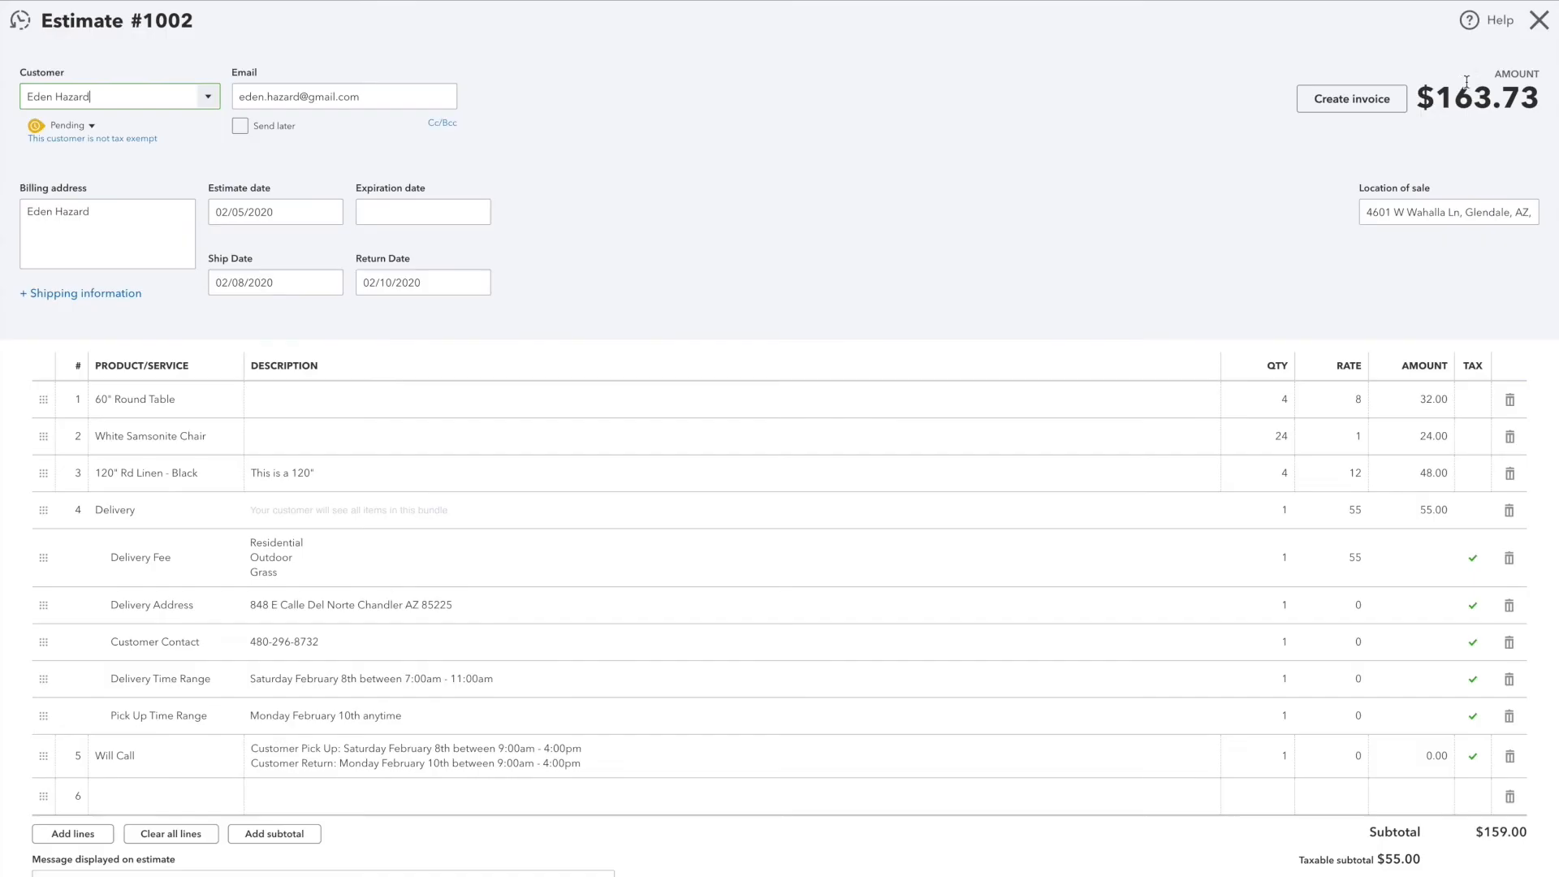